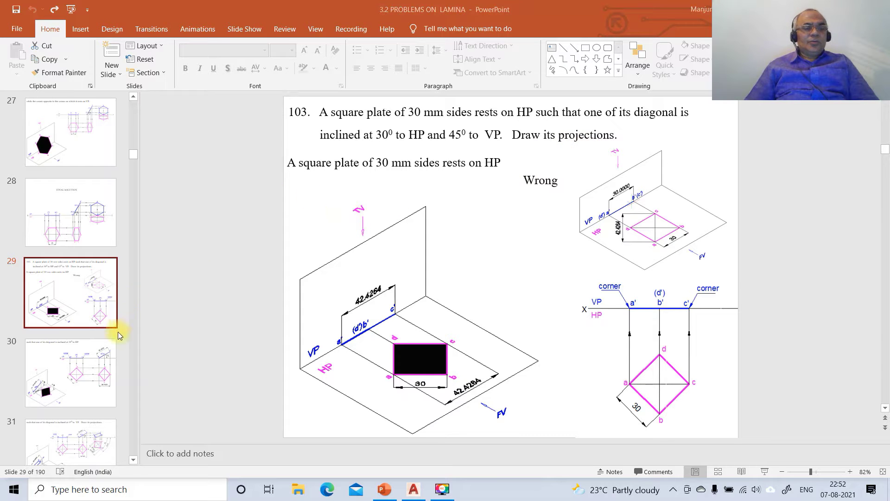
# - Open the FINAL SOLUTION slide for problem 103 to review the projections of the square plate
pyautogui.scroll(-2, 132, 459)
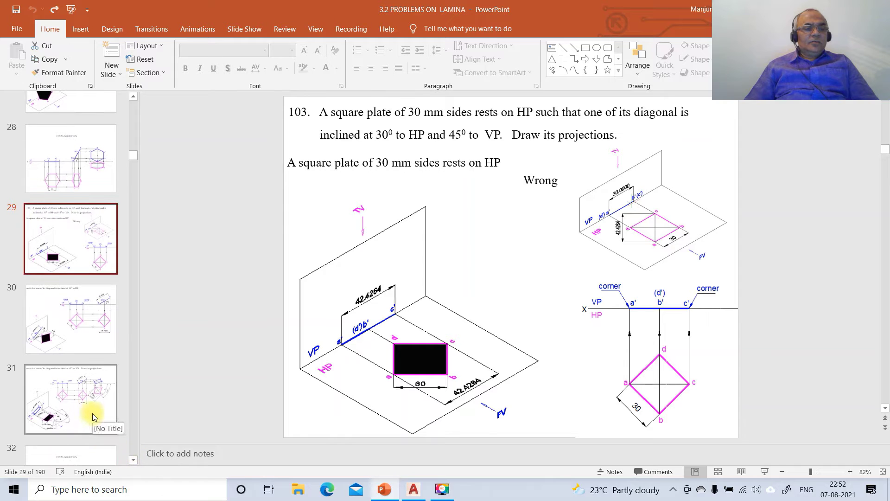
pyautogui.scroll(-3, 133, 461)
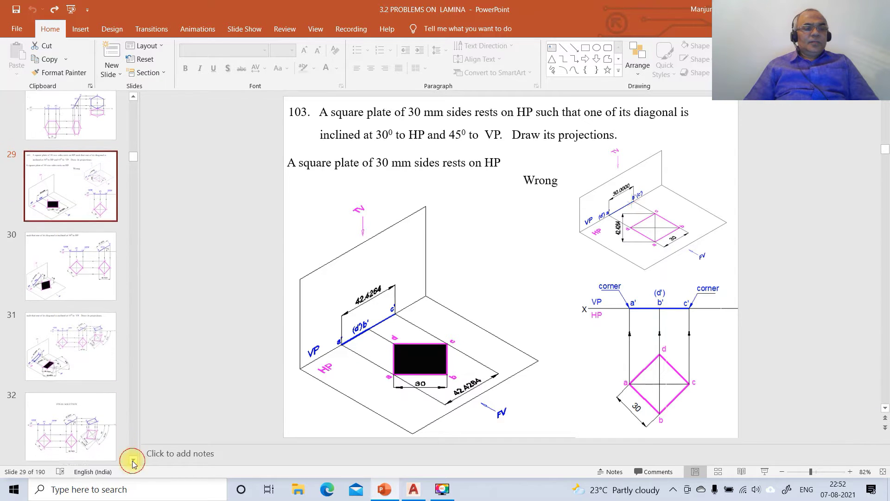
pyautogui.click(79, 425)
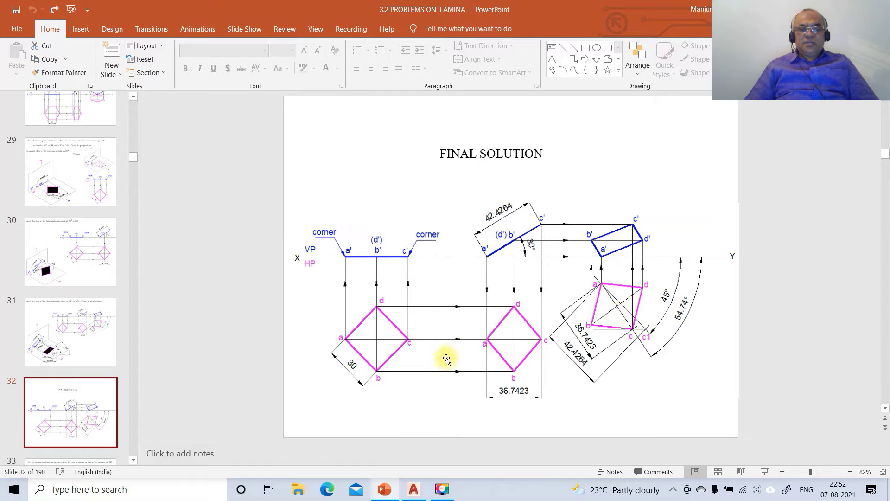
# - Switch to AutoCAD, turn off the grid display and turn on Ortho mode
pyautogui.click(414, 490)
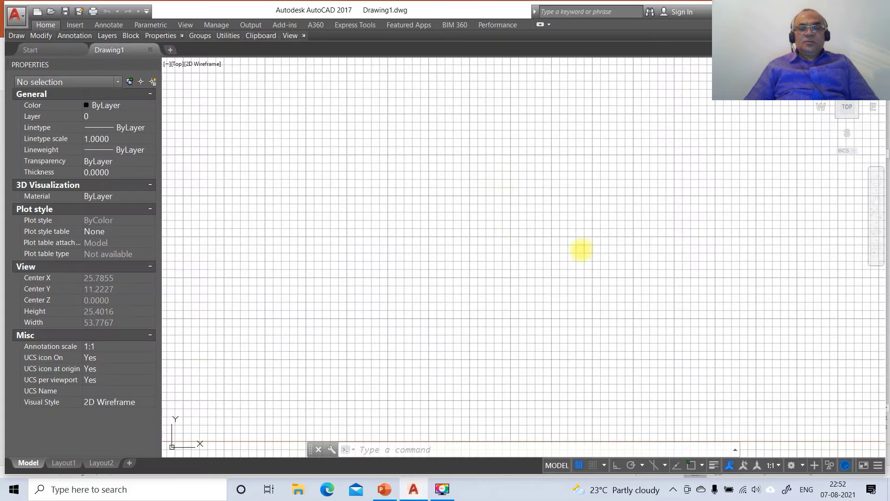
pyautogui.click(579, 465)
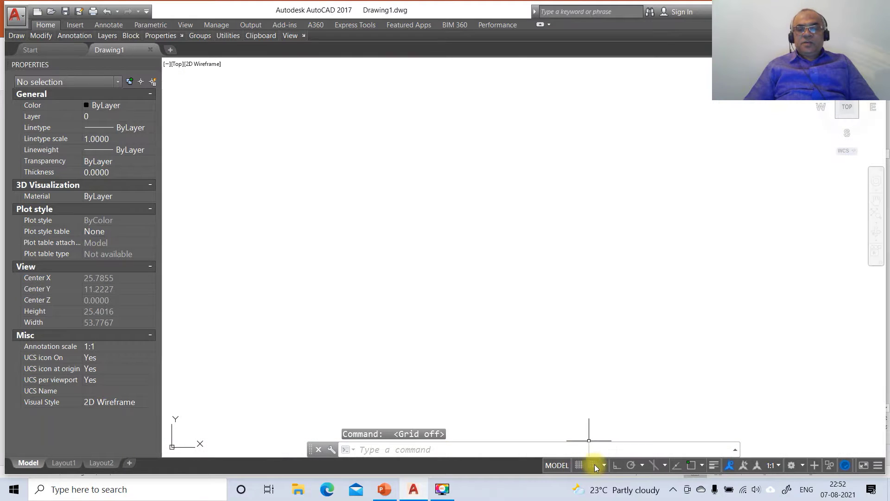
pyautogui.click(617, 465)
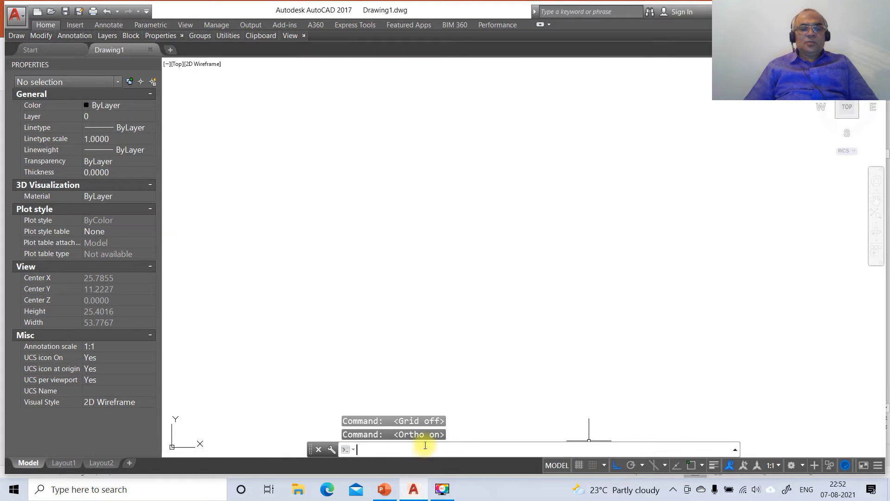
# - Set the drawing limits with the default lower-left corner and an upper-right corner of 297,210
pyautogui.write('L')
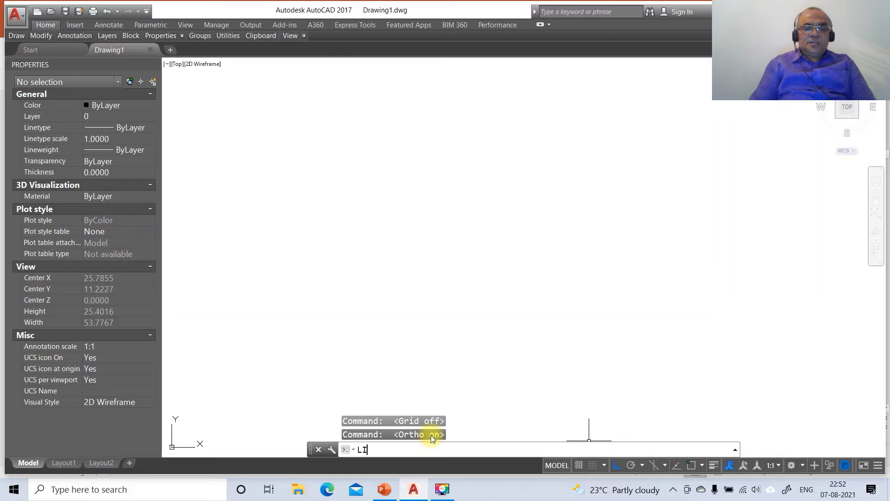
pyautogui.write('IMITS')
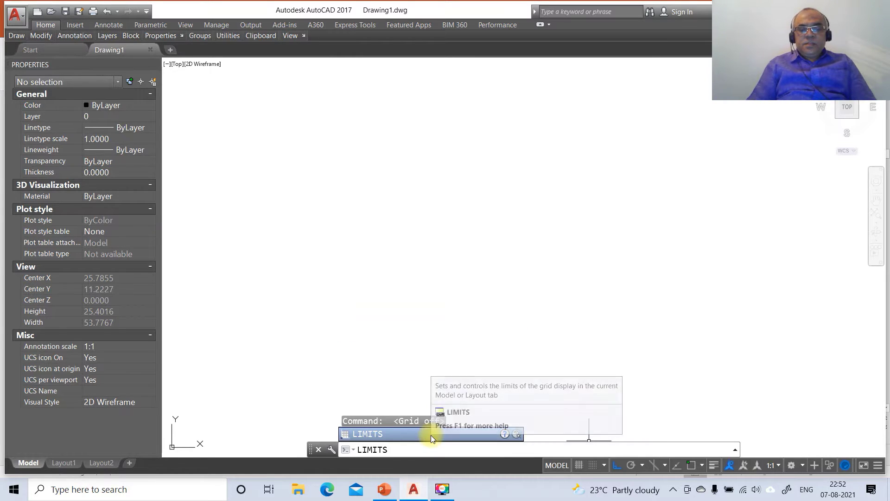
pyautogui.press('Return')
pyautogui.click(430, 435)
pyautogui.press('Return')
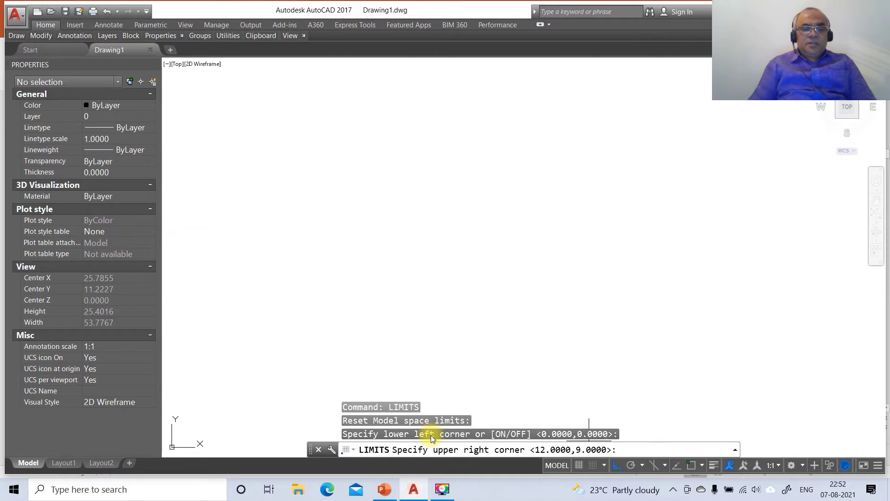
pyautogui.write('297,210')
pyautogui.press('Return')
# - Draw a horizontal line about 326 units long near the sheet's lower edge, continuing with a vertical line about 172 units up from its right end
pyautogui.write('Z')
pyautogui.press('Return')
pyautogui.write('A')
pyautogui.press('Return')
pyautogui.write('L')
pyautogui.press('Return')
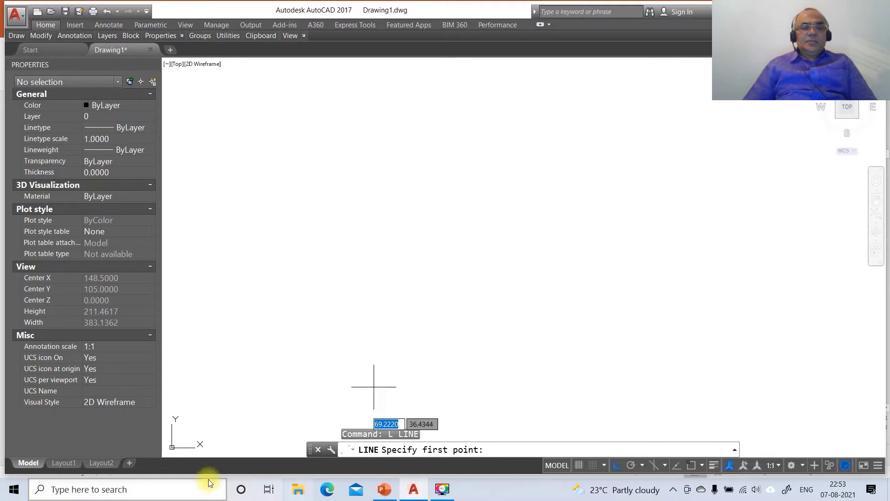
pyautogui.click(174, 386)
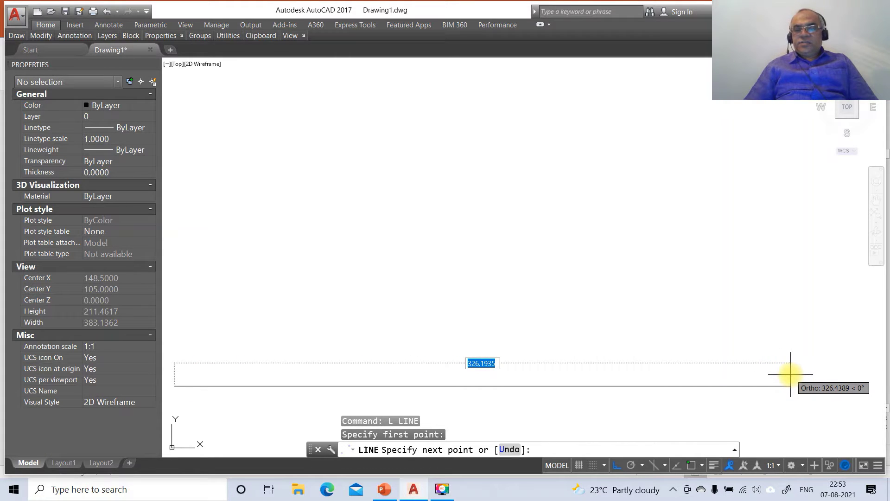
pyautogui.click(790, 373)
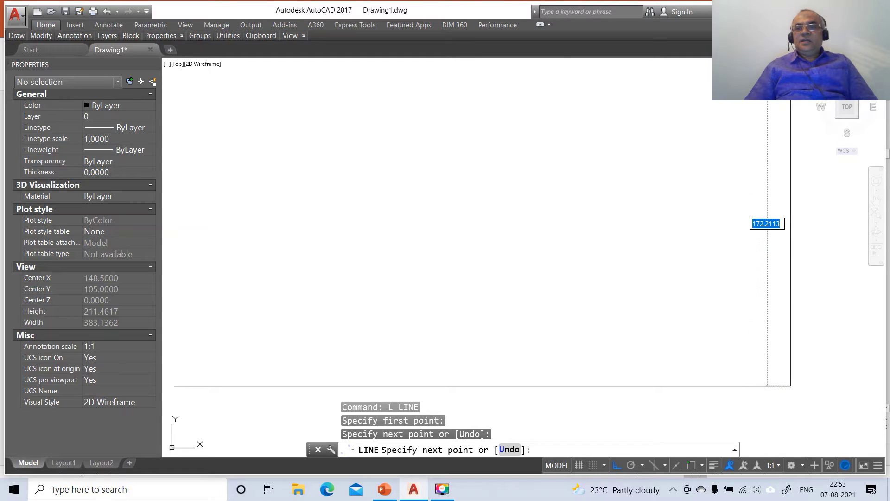
pyautogui.click(790, 65)
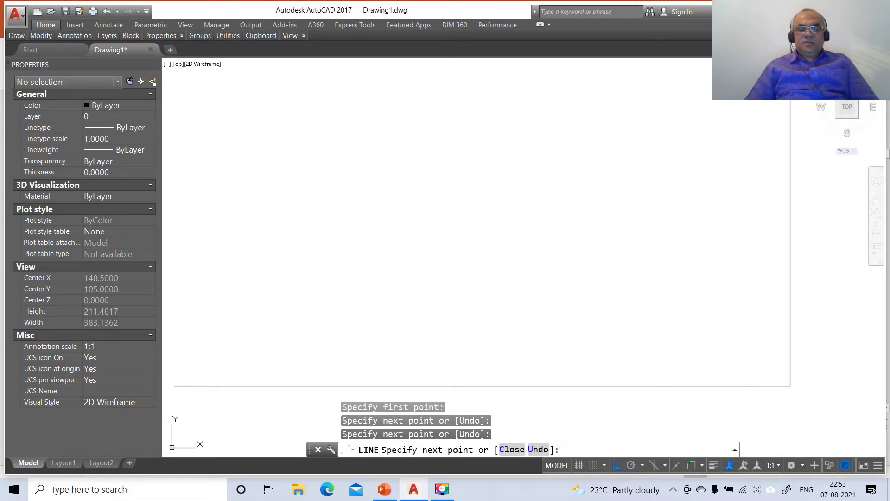
pyautogui.press('Return')
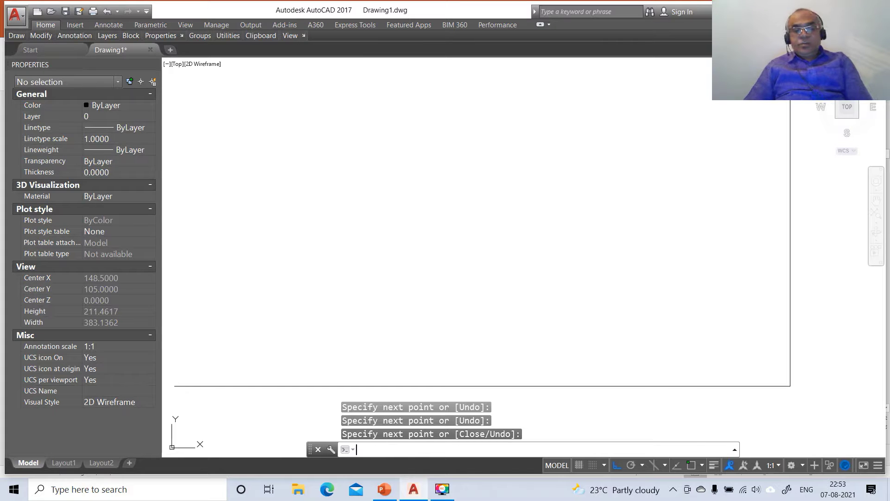
# - Offset the vertical line 297 units to the left to form the sheet's left border
pyautogui.press('Return')
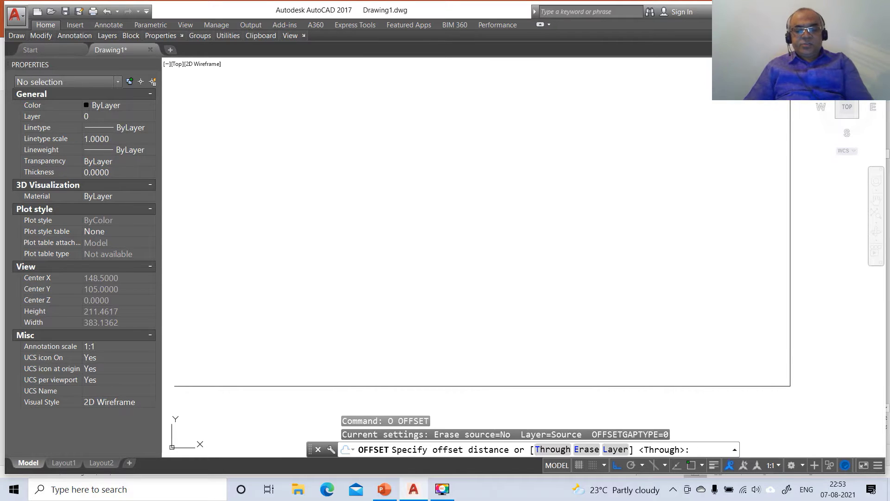
pyautogui.write('297')
pyautogui.press('Return')
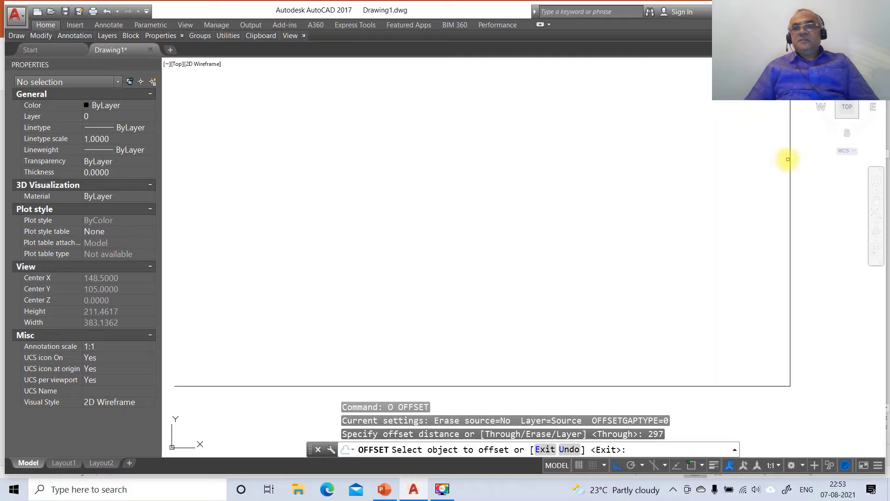
pyautogui.click(789, 159)
pyautogui.click(744, 169)
pyautogui.press('Return')
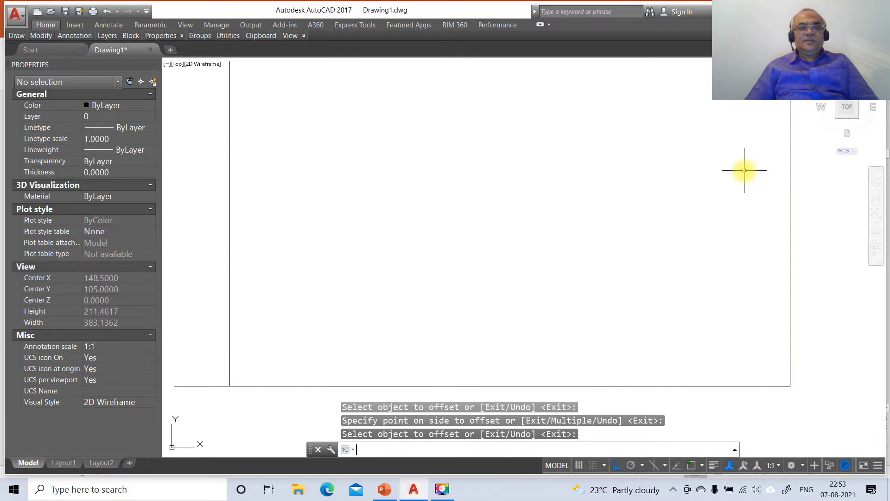
# - Offset the horizontal base line 210 units upward to form the sheet's upper border
pyautogui.press('Return')
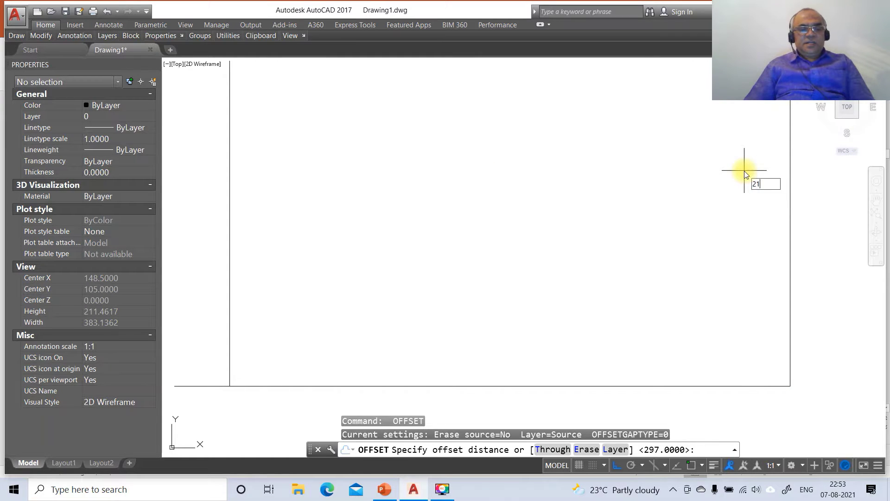
pyautogui.write('210')
pyautogui.press('Return')
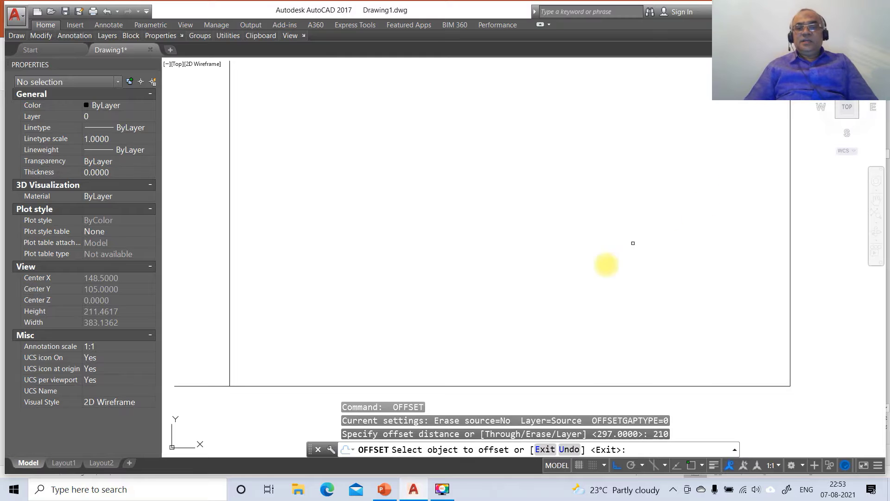
pyautogui.click(515, 386)
pyautogui.click(522, 332)
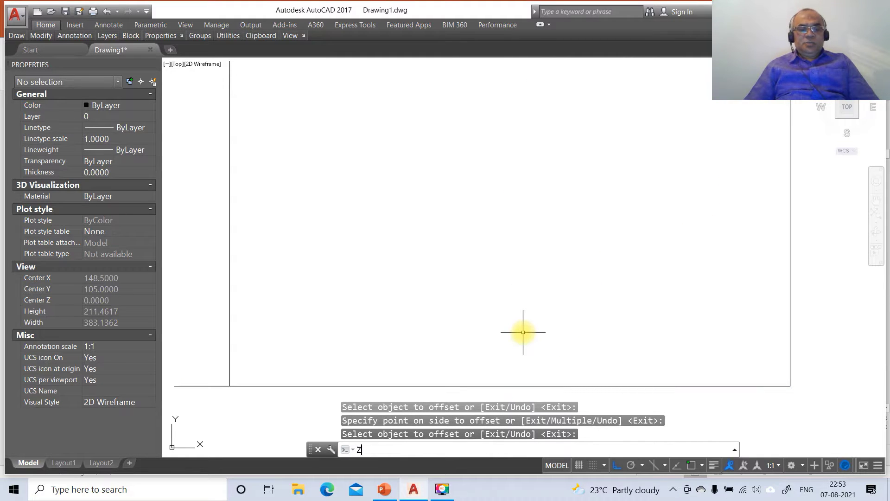
# - Fillet the left vertical line with the upper horizontal line into a sharp upper-left border corner
pyautogui.write('Z')
pyautogui.press('Return')
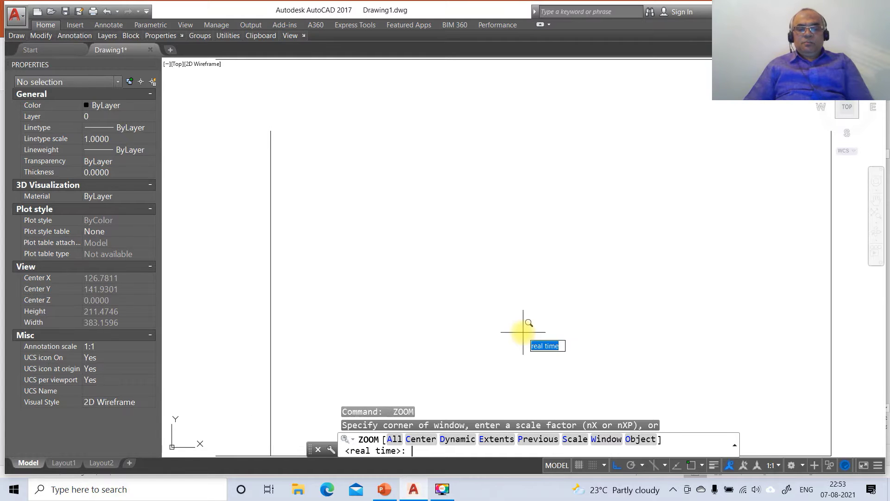
pyautogui.write('e')
pyautogui.press('Return')
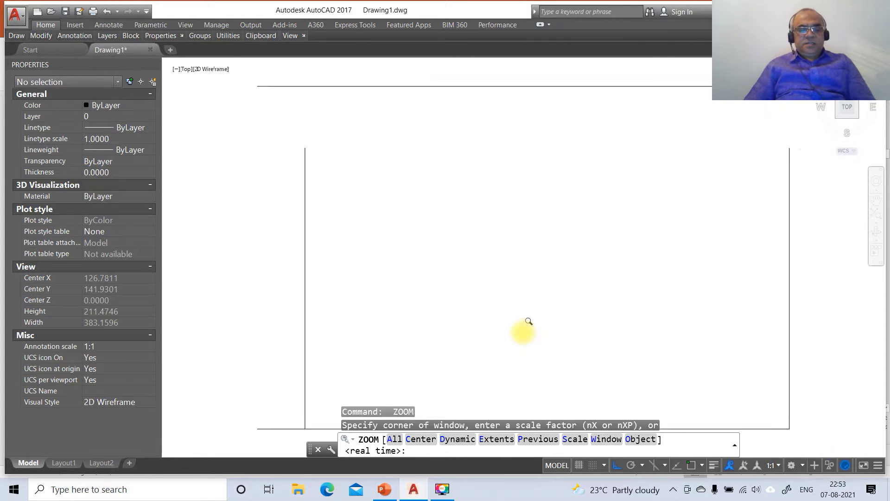
pyautogui.write('F')
pyautogui.press('Return')
pyautogui.click(371, 360)
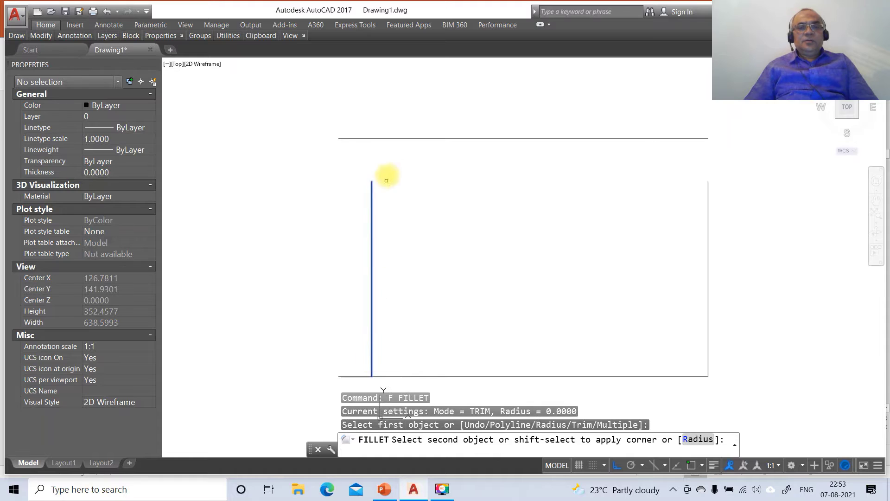
pyautogui.click(395, 138)
# - Fillet the upper-right and lower-left corners of the border into sharp corners to complete the rectangle
pyautogui.press('Return')
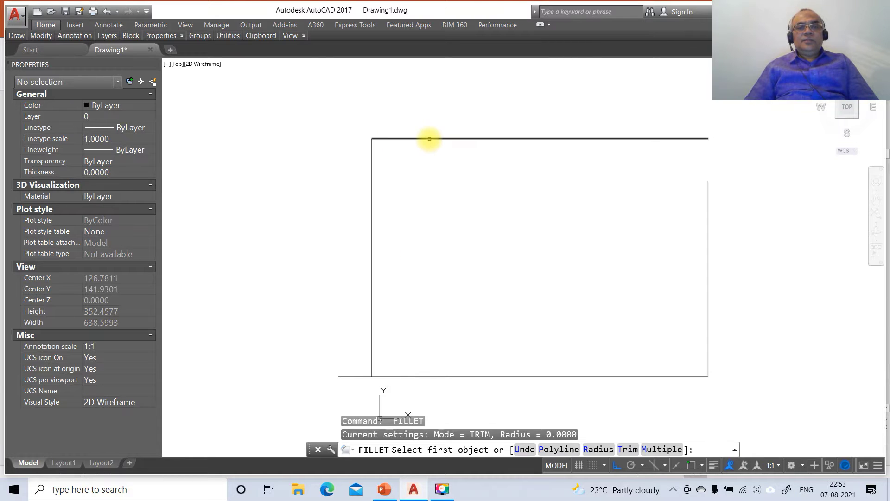
pyautogui.click(429, 139)
pyautogui.click(708, 190)
pyautogui.press('Return')
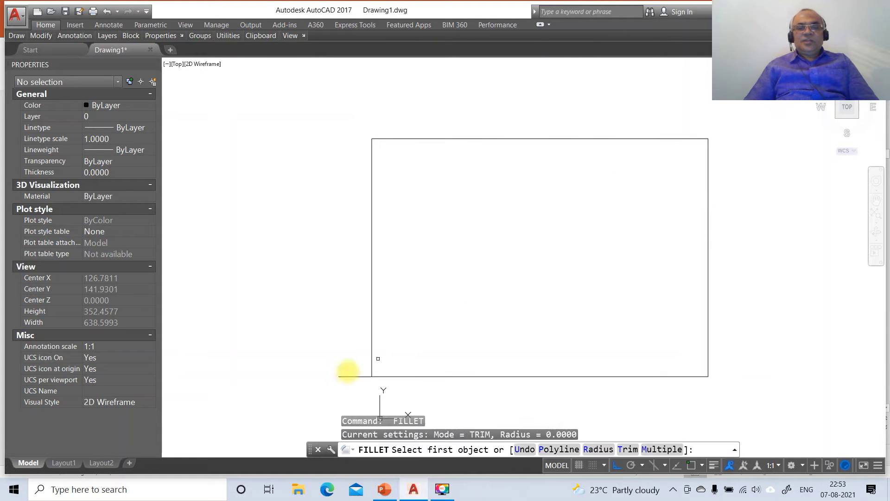
pyautogui.click(372, 362)
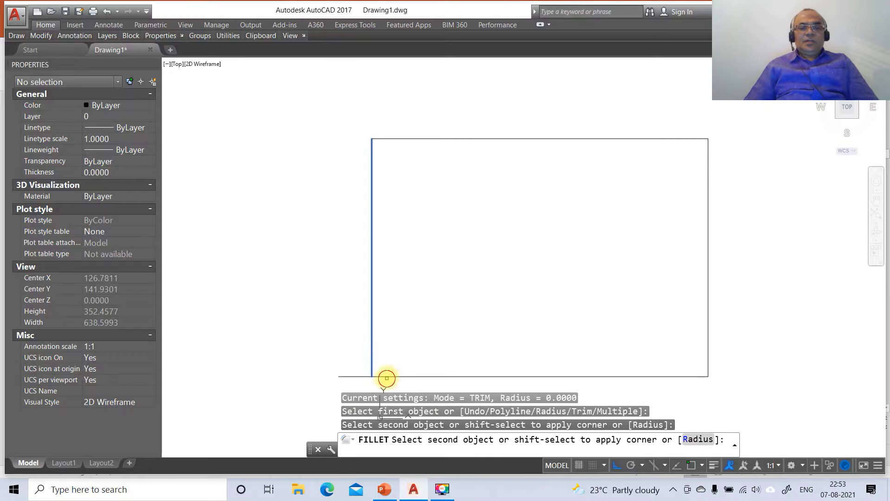
pyautogui.click(444, 375)
# - Create four new layers named XY, FV, TV and LOCUS
pyautogui.write('LA')
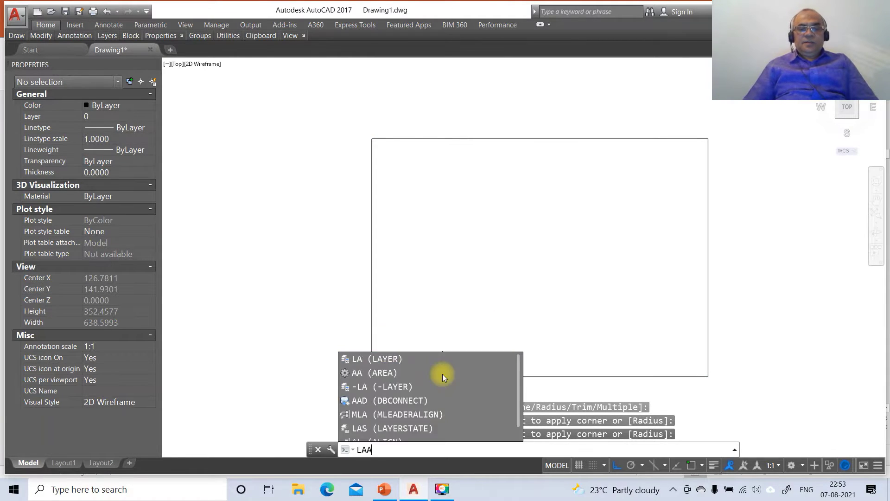
pyautogui.press('Return')
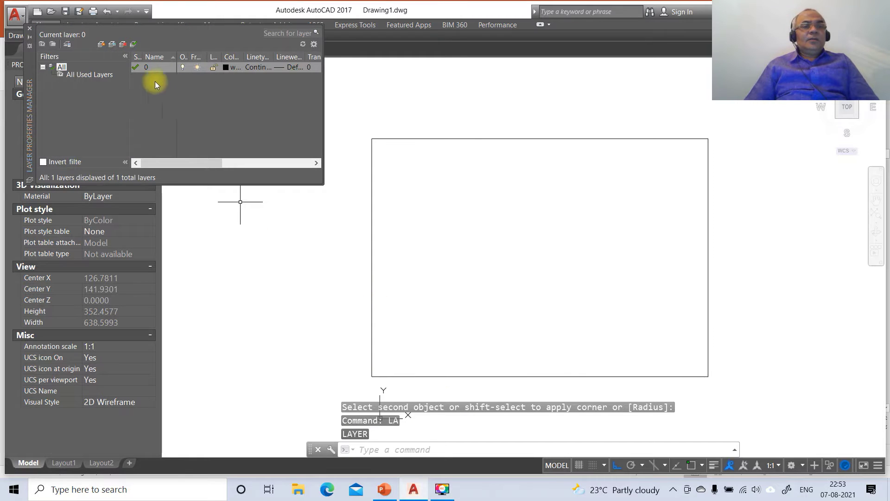
pyautogui.click(101, 44)
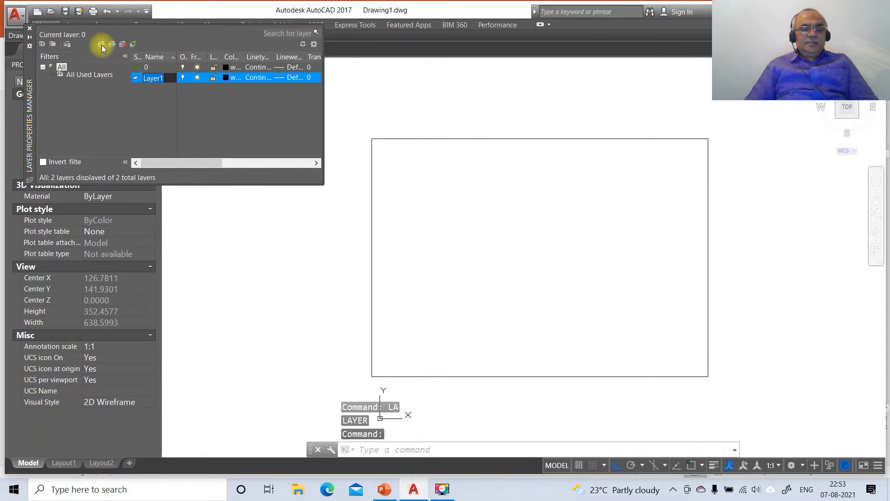
pyautogui.press('Return')
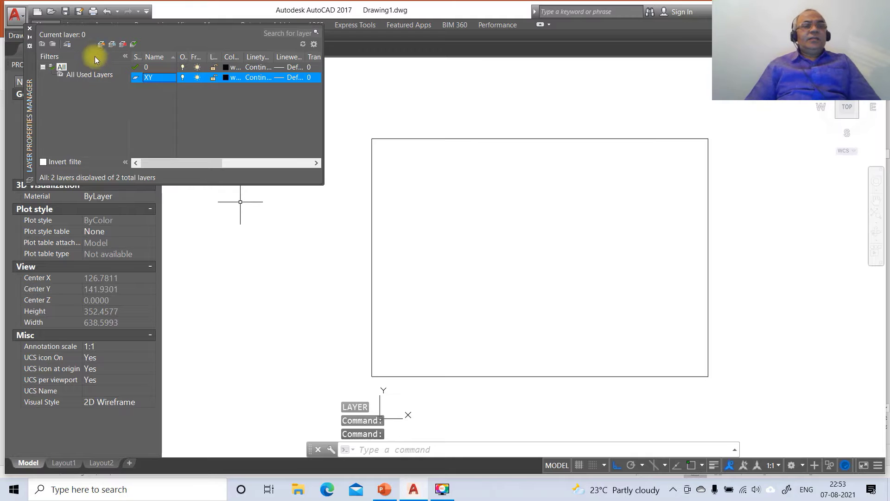
pyautogui.click(101, 44)
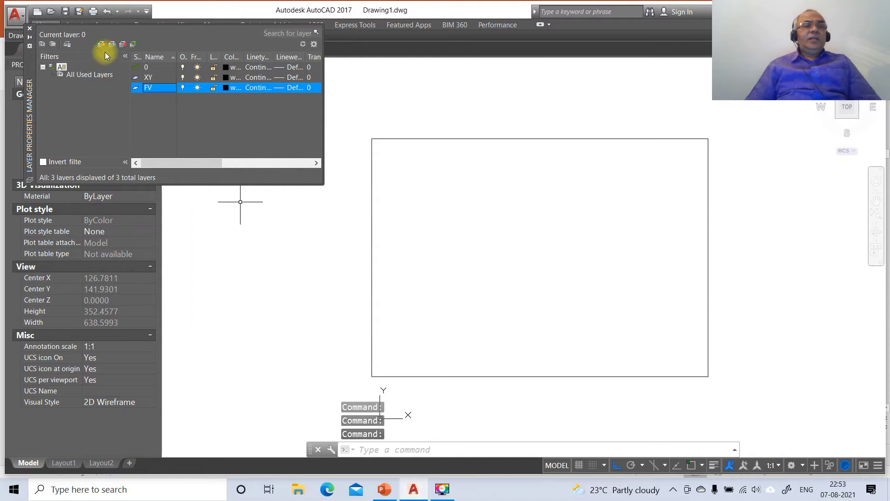
pyautogui.click(101, 45)
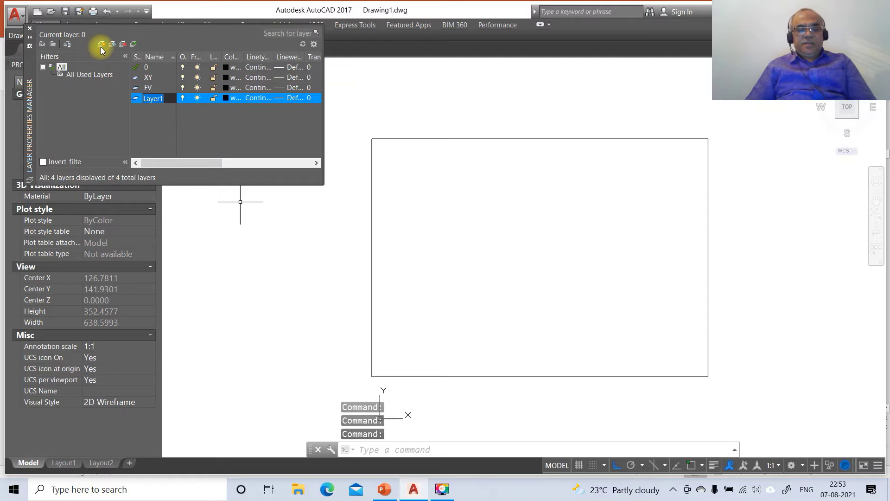
pyautogui.press('Return')
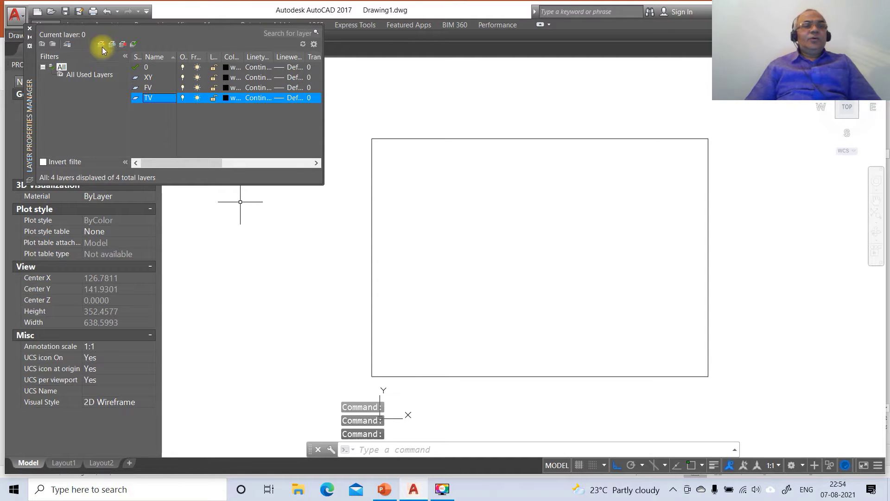
pyautogui.click(101, 45)
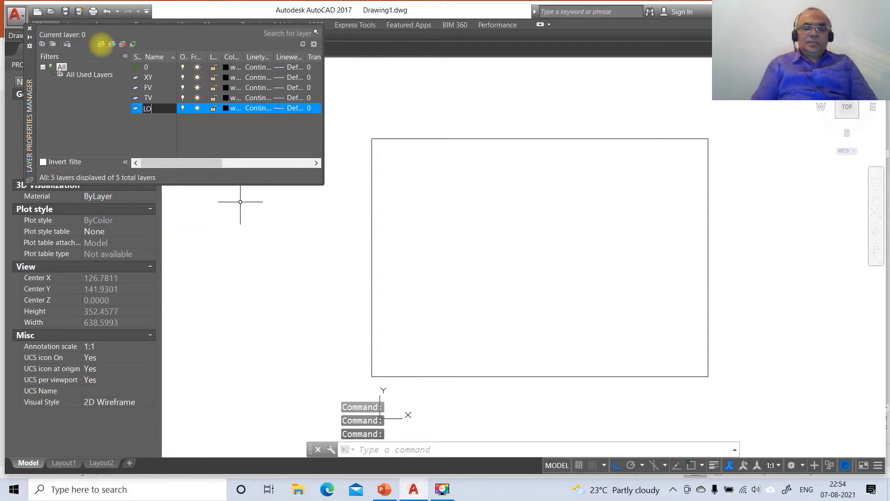
pyautogui.press('Return')
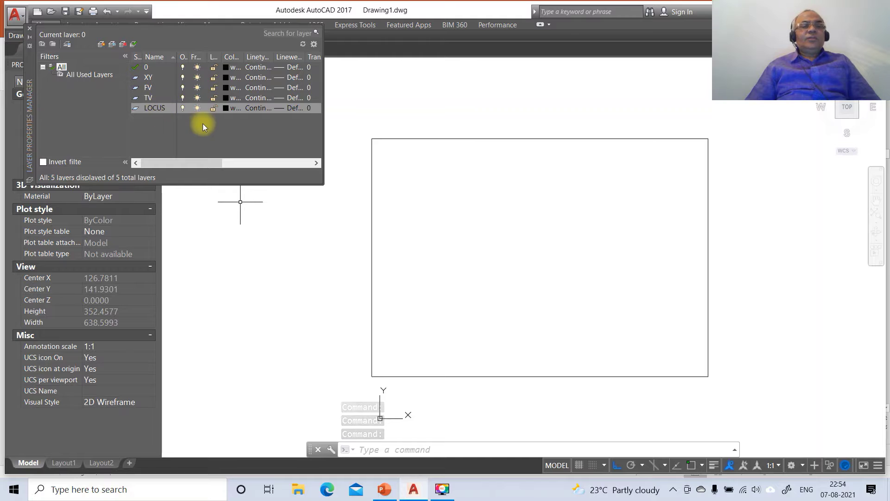
# - Set the lineweight of layer 0 to 0.05 mm and of layer XY to 0.13 mm
pyautogui.click(284, 69)
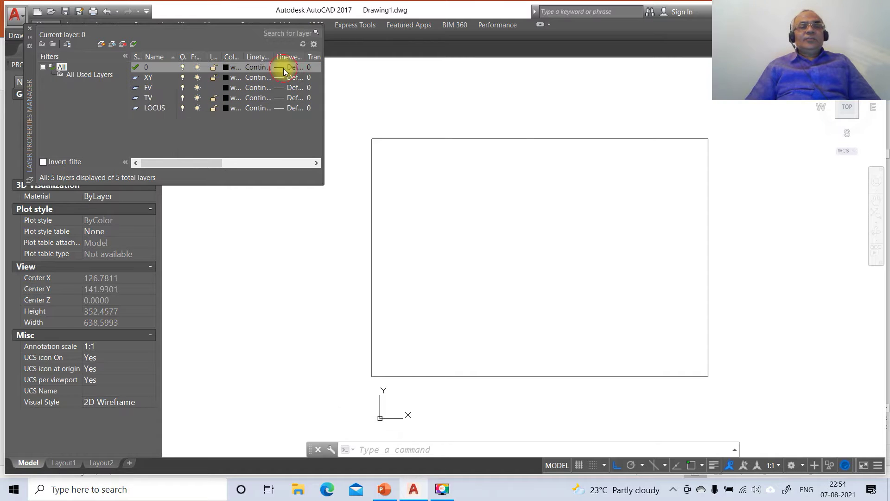
pyautogui.click(436, 196)
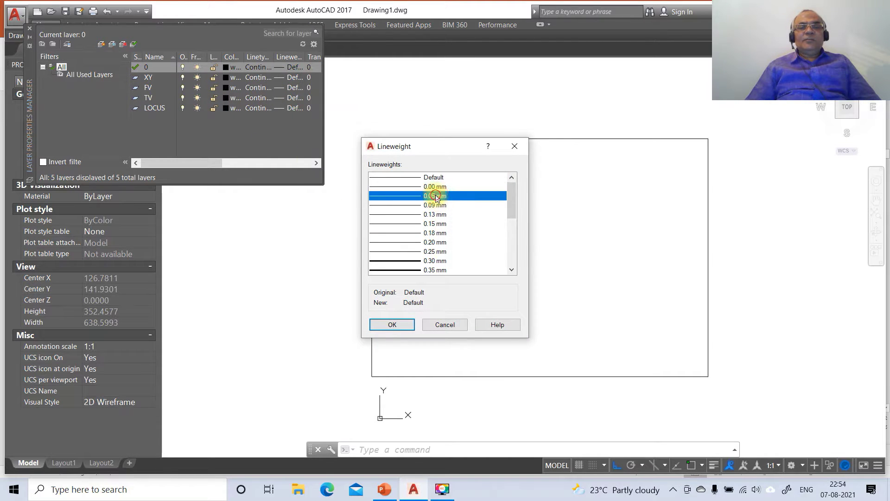
pyautogui.click(392, 325)
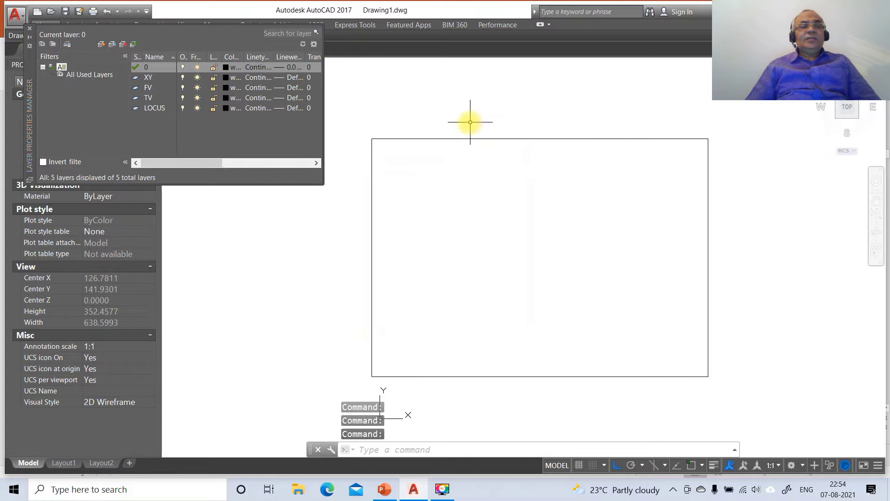
pyautogui.click(287, 79)
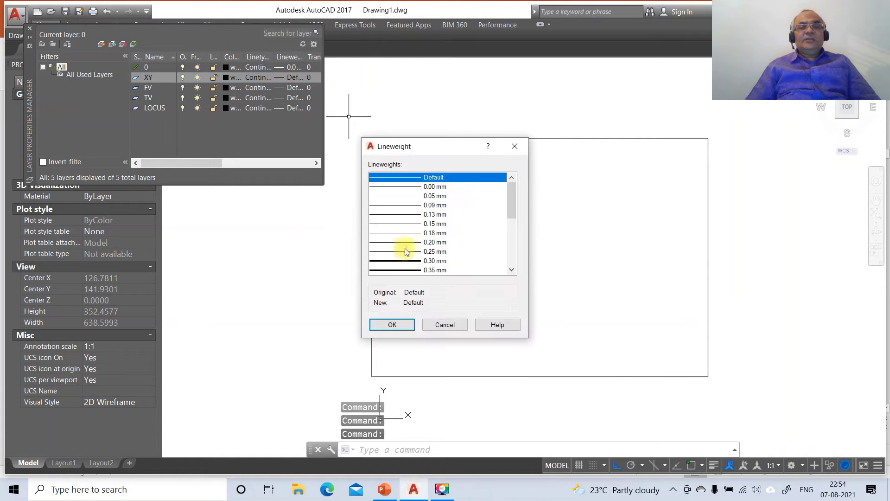
pyautogui.click(435, 216)
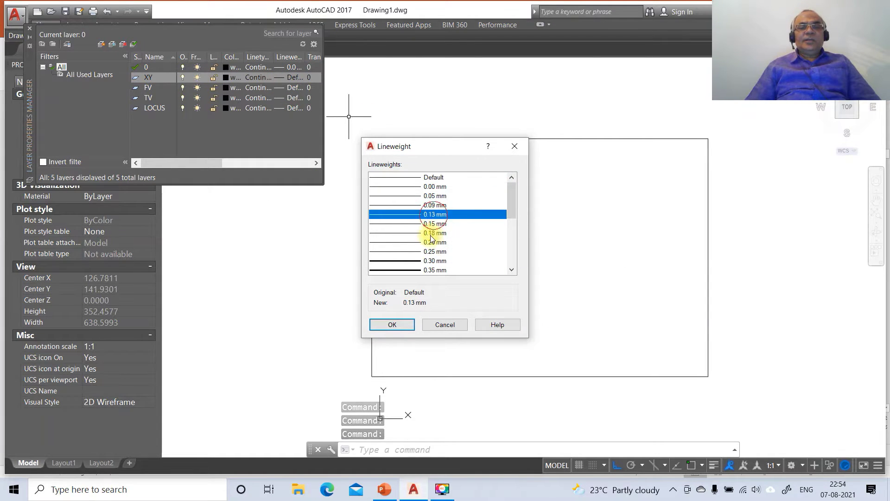
pyautogui.click(393, 323)
# - Set the lineweight of layers FV and TV to 0.50 mm
pyautogui.click(289, 88)
pyautogui.scroll(-2, 440, 243)
pyautogui.click(441, 261)
pyautogui.click(389, 325)
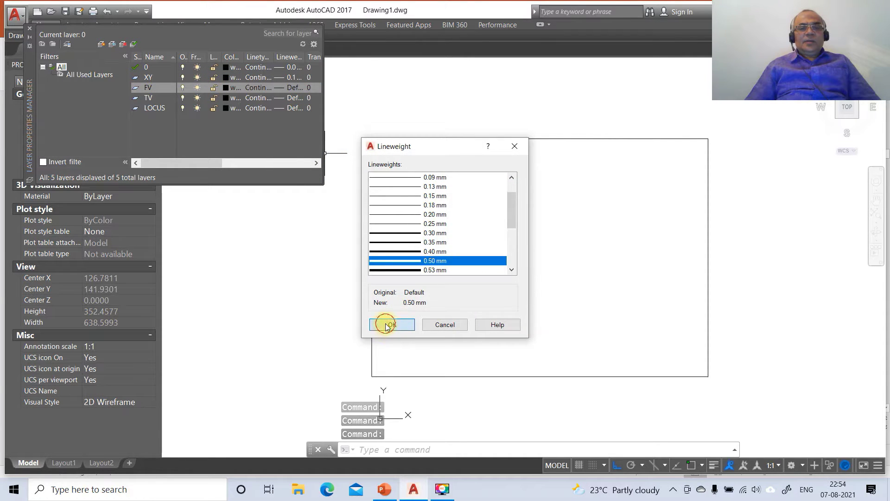
pyautogui.click(289, 97)
pyautogui.scroll(-2, 441, 244)
pyautogui.scroll(-1, 441, 243)
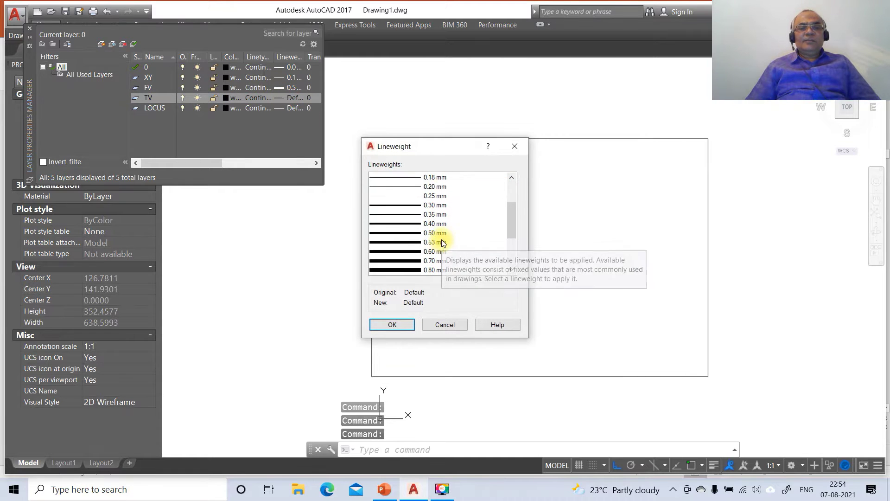
pyautogui.click(440, 233)
pyautogui.click(392, 325)
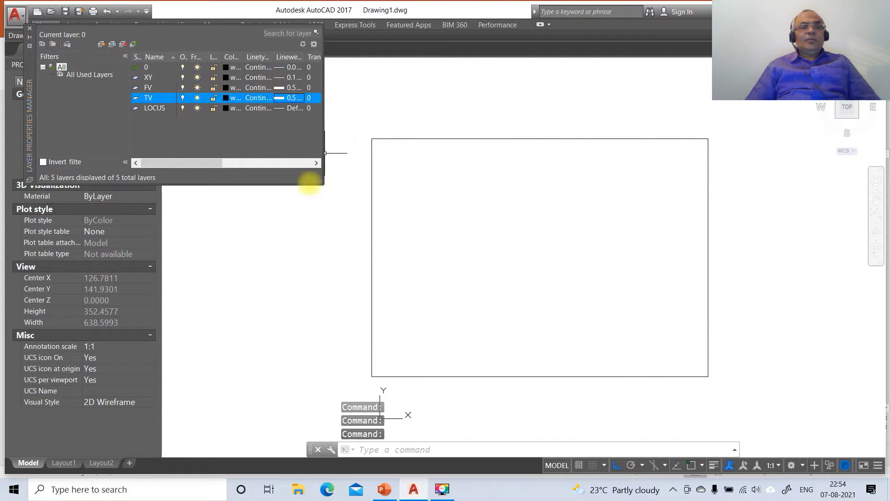
# - Set the lineweight of layer LOCUS to 0.05 mm
pyautogui.click(288, 108)
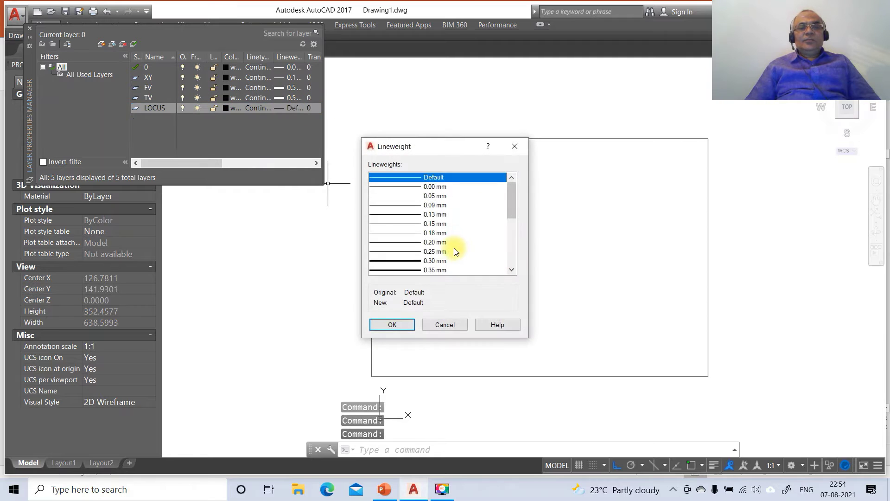
pyautogui.click(433, 196)
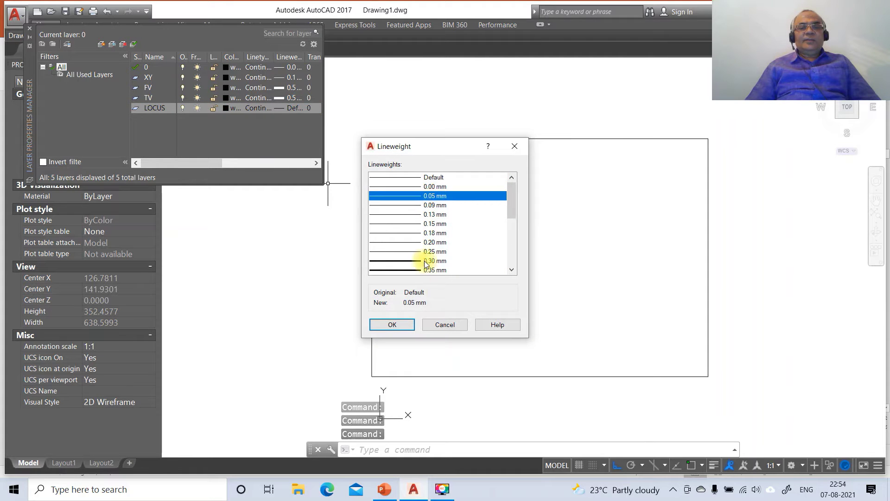
pyautogui.click(392, 325)
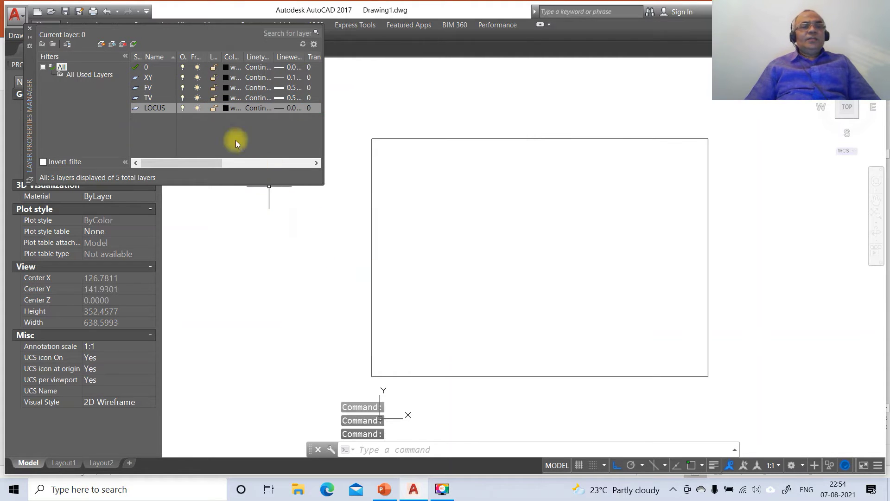
# - Load the DASHDOT linetype and assign it to layer LOCUS
pyautogui.click(255, 108)
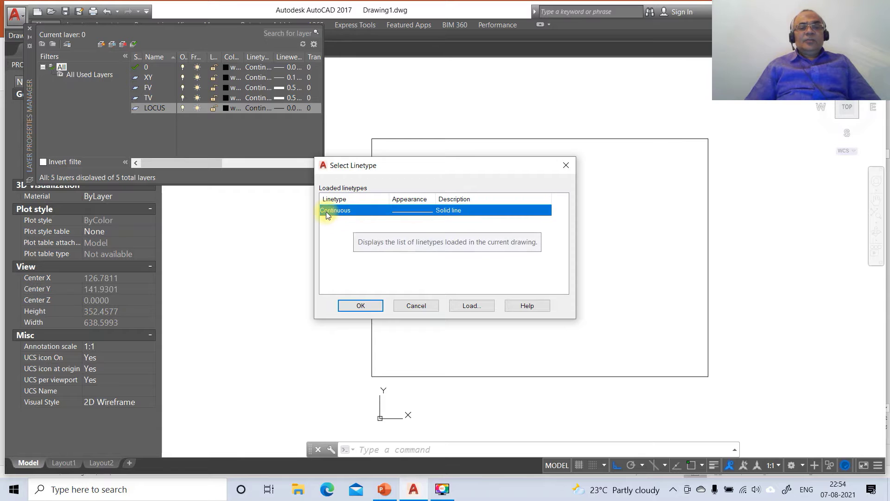
pyautogui.click(463, 305)
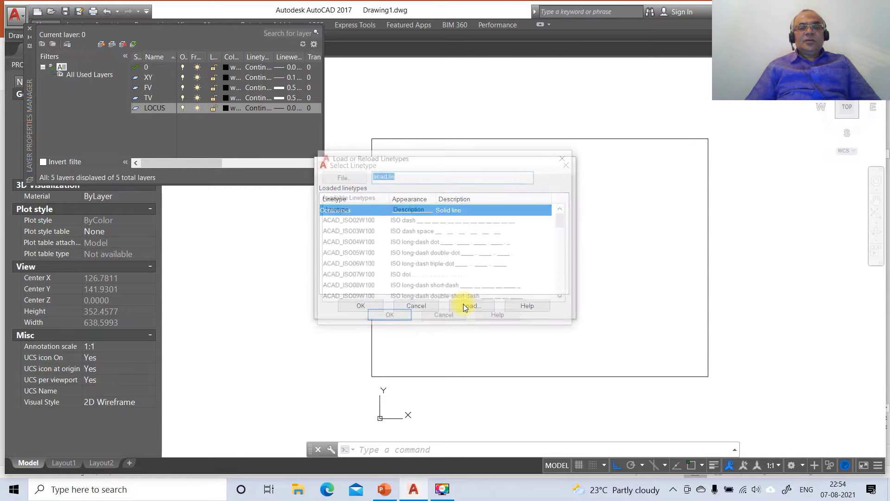
pyautogui.click(345, 221)
pyautogui.press('d')
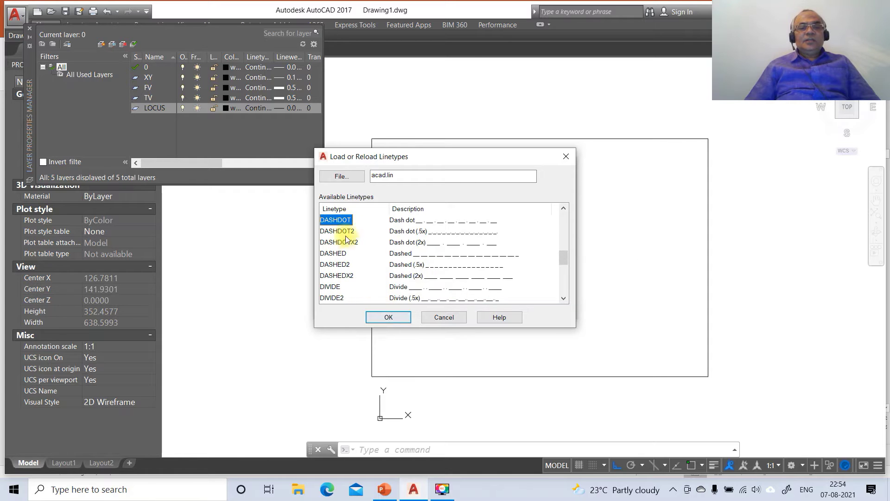
pyautogui.click(379, 316)
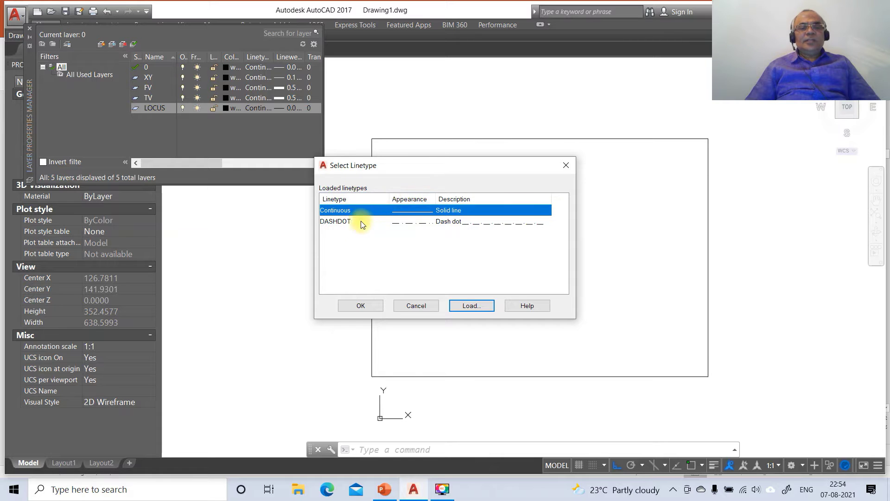
pyautogui.click(342, 222)
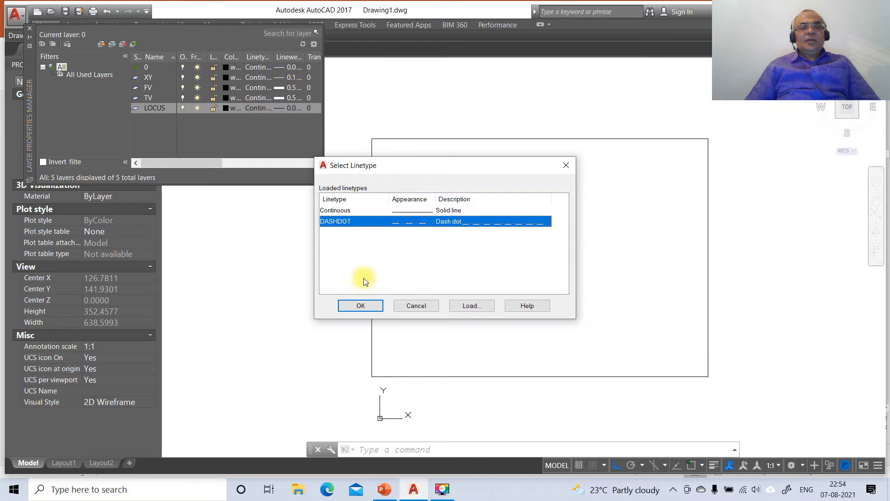
pyautogui.click(361, 306)
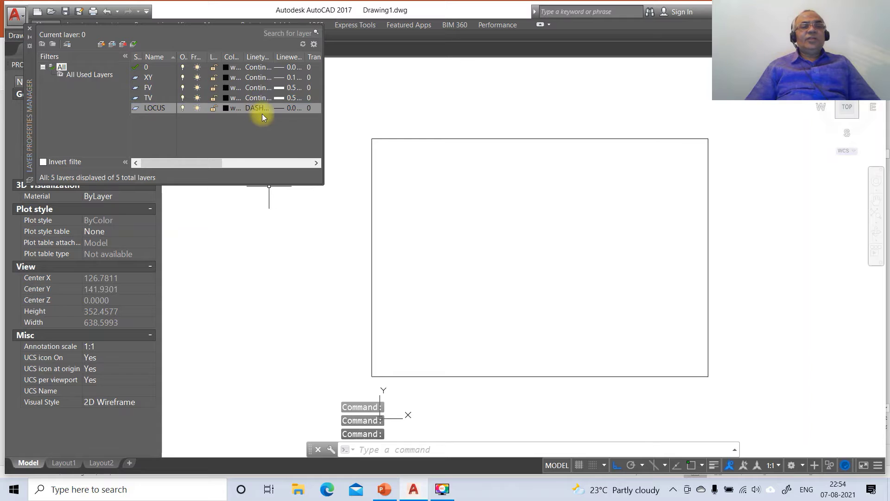
# - Set the color of layer TV to magenta and of layer FV to blue, and close the layer manager
pyautogui.click(229, 100)
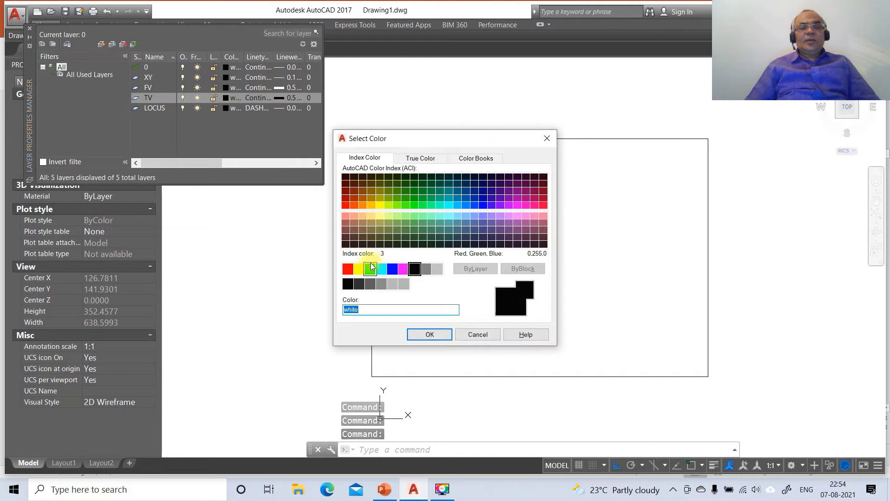
pyautogui.click(404, 268)
pyautogui.click(430, 334)
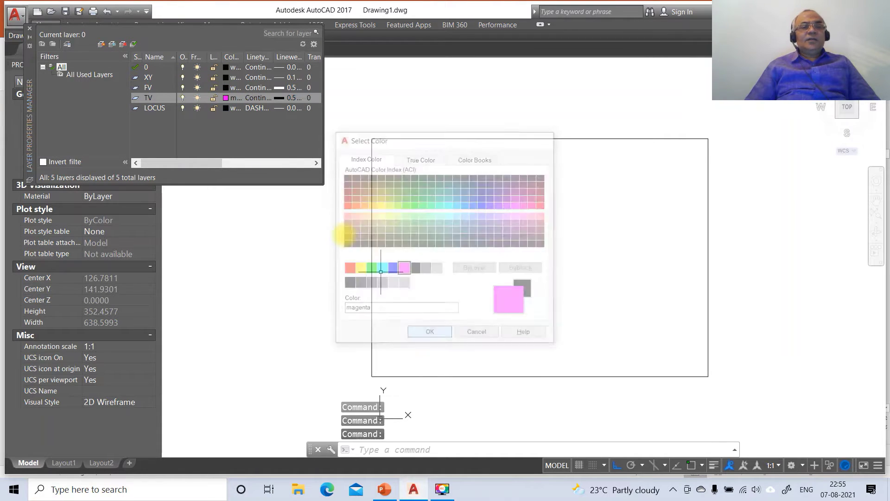
pyautogui.click(226, 88)
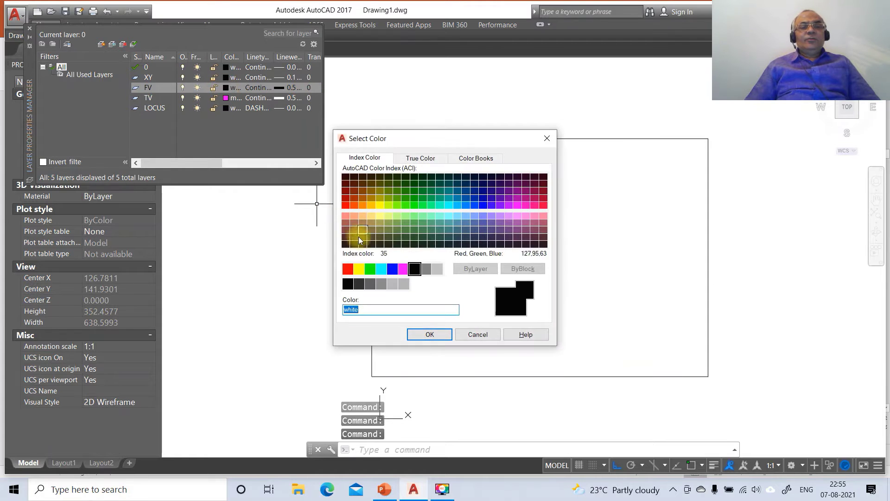
pyautogui.click(392, 270)
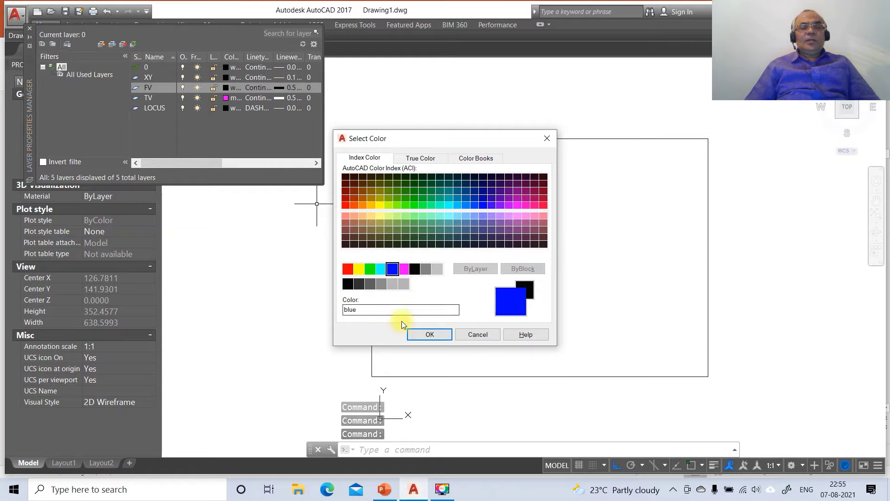
pyautogui.click(429, 334)
pyautogui.click(30, 28)
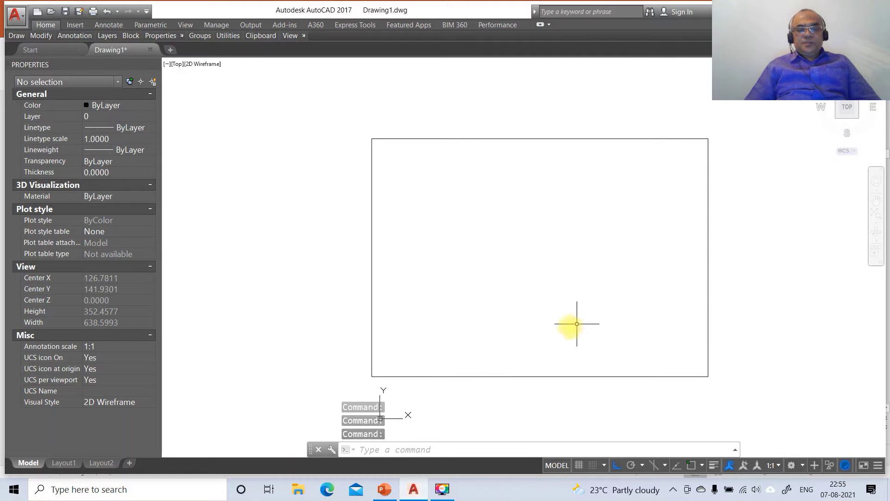
# - Consult the final solution slide in PowerPoint and draw a four-sided polygon by edge, 30 mm at 45°, in the sheet's lower-left area
pyautogui.click(383, 490)
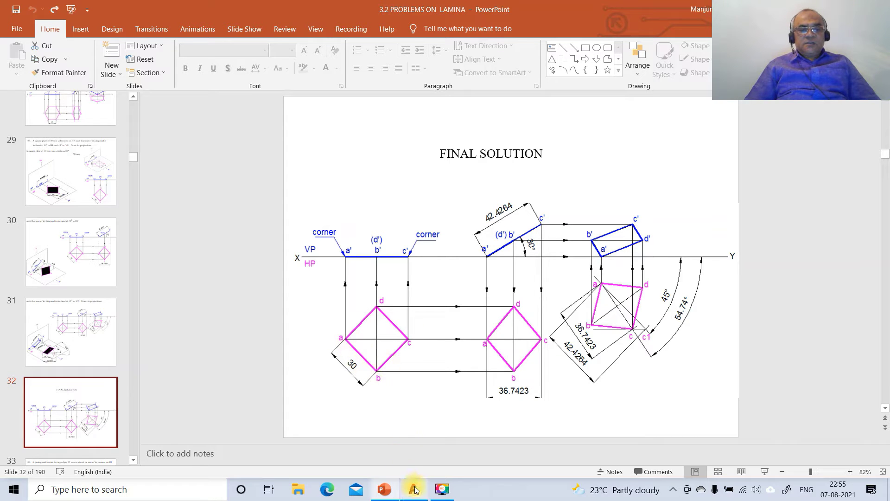
pyautogui.moveTo(414, 490)
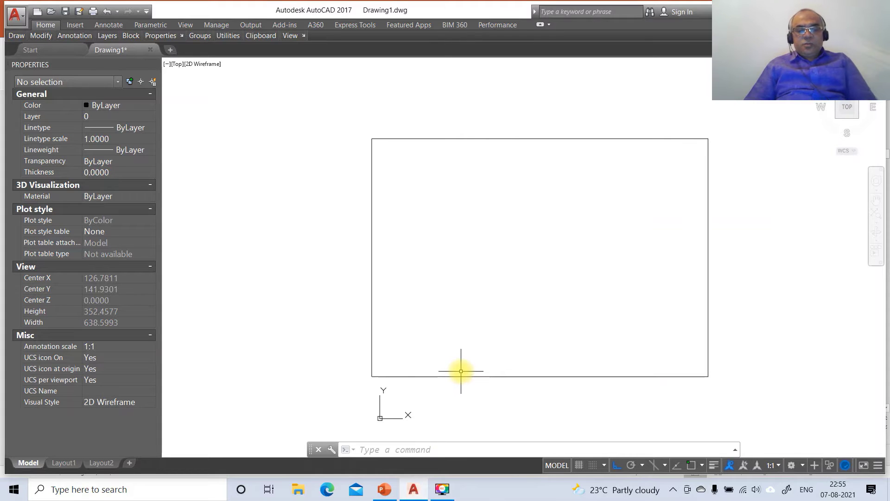
pyautogui.write('OL')
pyautogui.press('Return')
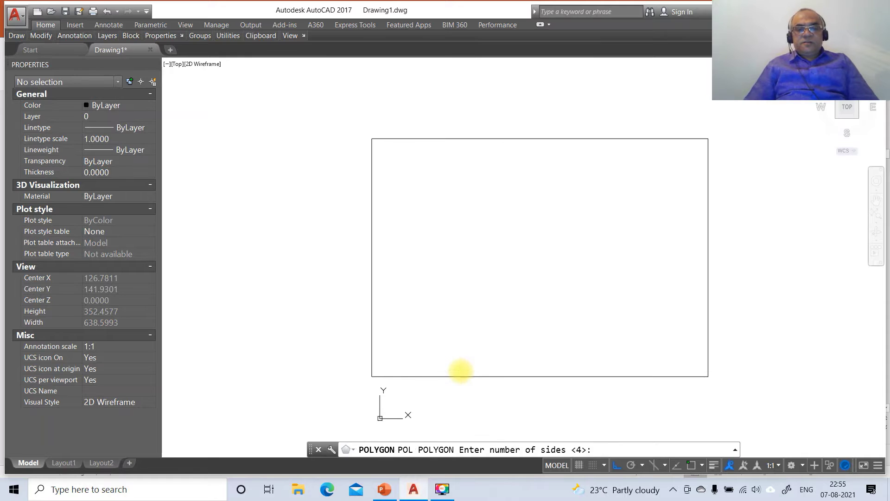
pyautogui.press('Return')
pyautogui.write('E')
pyautogui.press('Return')
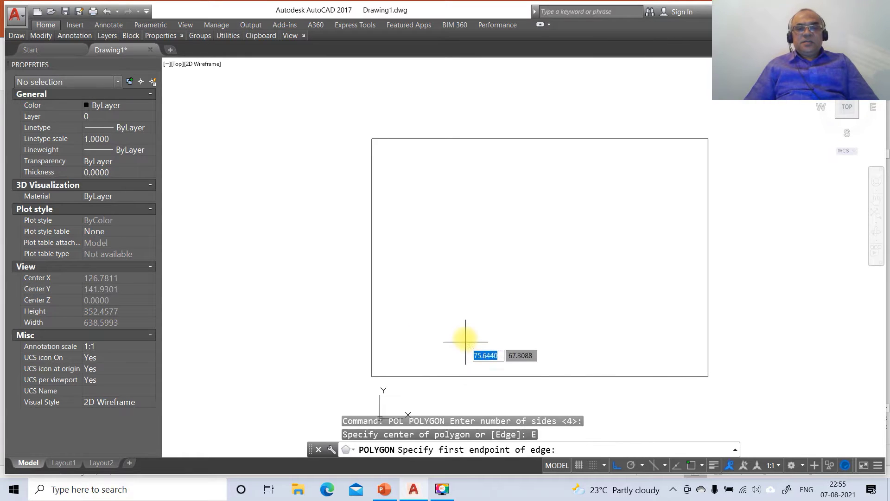
pyautogui.click(453, 299)
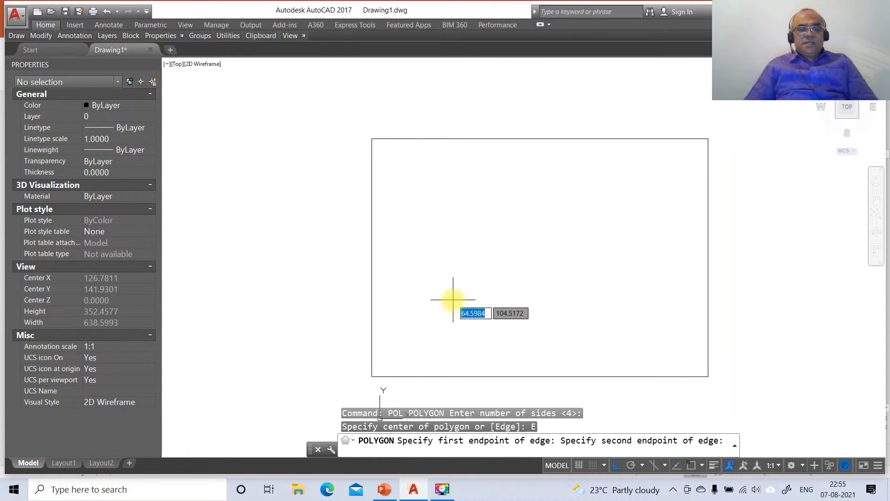
pyautogui.press('F8')
pyautogui.write('30')
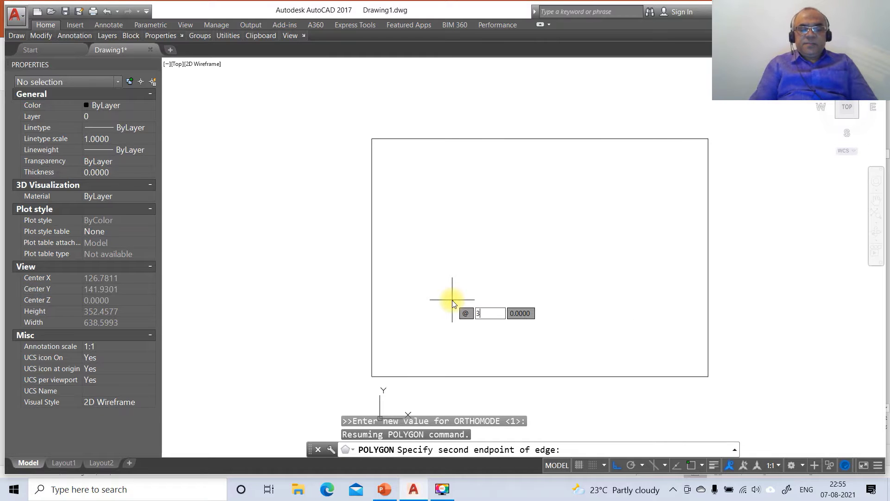
pyautogui.click(385, 490)
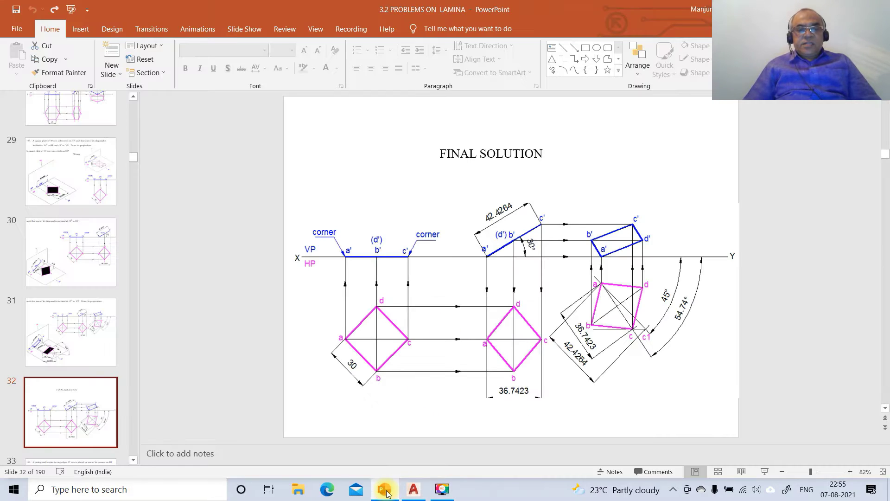
pyautogui.click(413, 489)
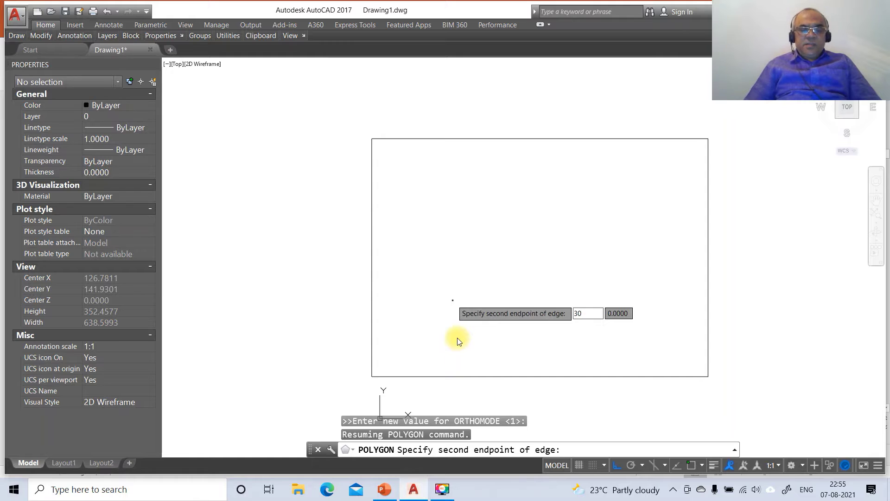
pyautogui.press('Tab')
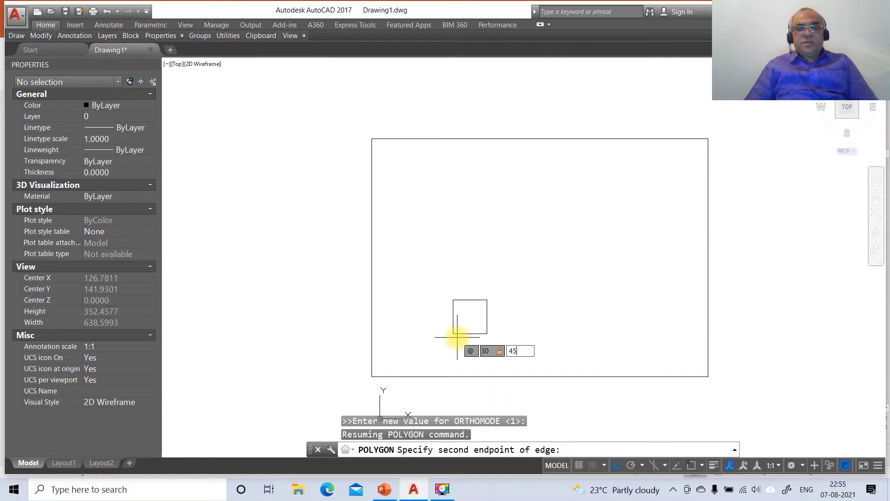
pyautogui.write('45')
pyautogui.press('Return')
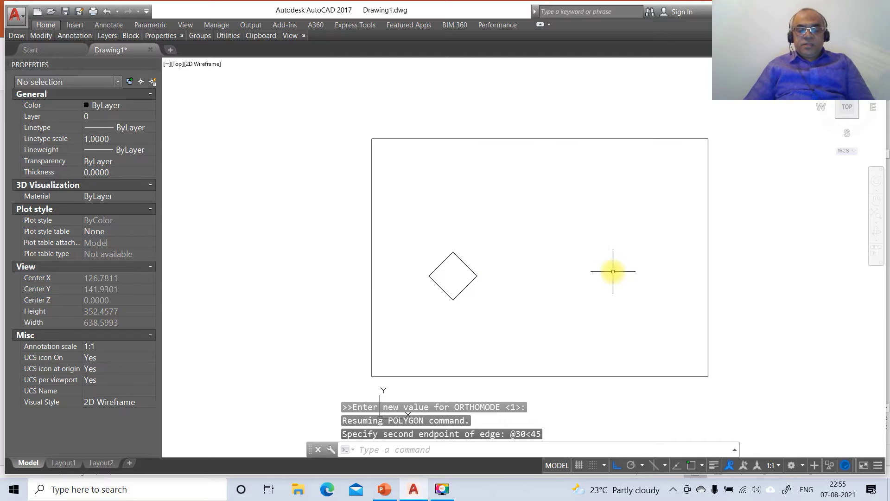
# - Move the tilted square straight down by about half its diagonal
pyautogui.write('m')
pyautogui.press('Return')
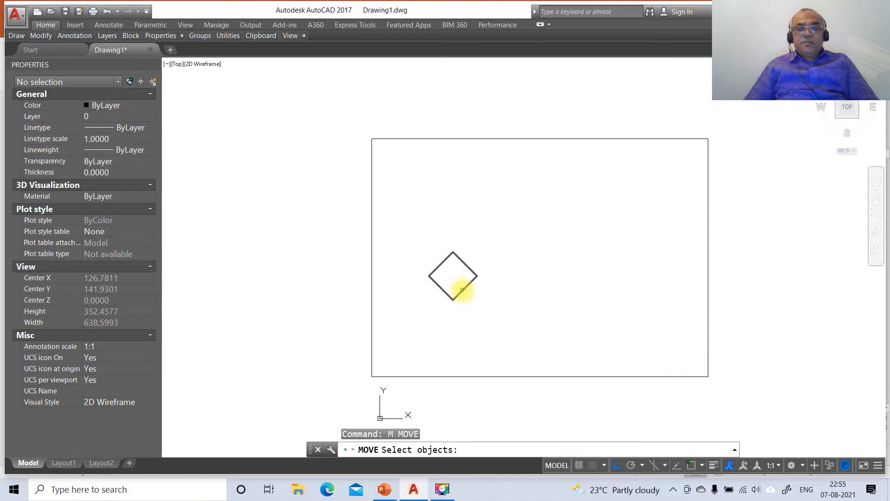
pyautogui.click(463, 290)
pyautogui.press('Return')
pyautogui.click(493, 299)
pyautogui.click(494, 323)
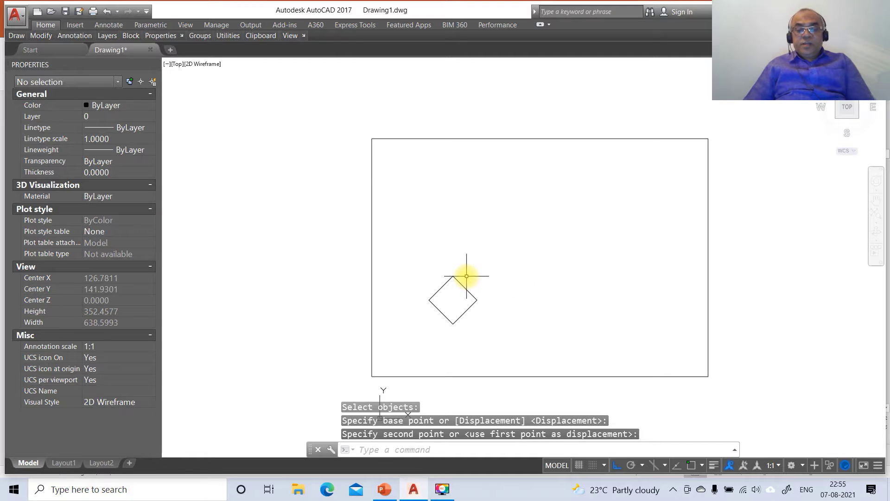
# - Draw a horizontal line above the tilted square, extending past its left and right corners
pyautogui.write('l')
pyautogui.press('Return')
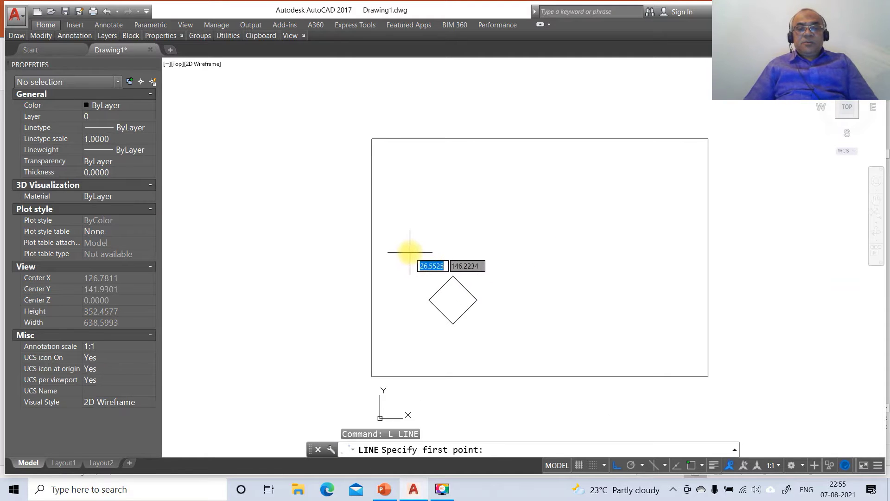
pyautogui.click(410, 252)
pyautogui.click(496, 257)
pyautogui.press('Return')
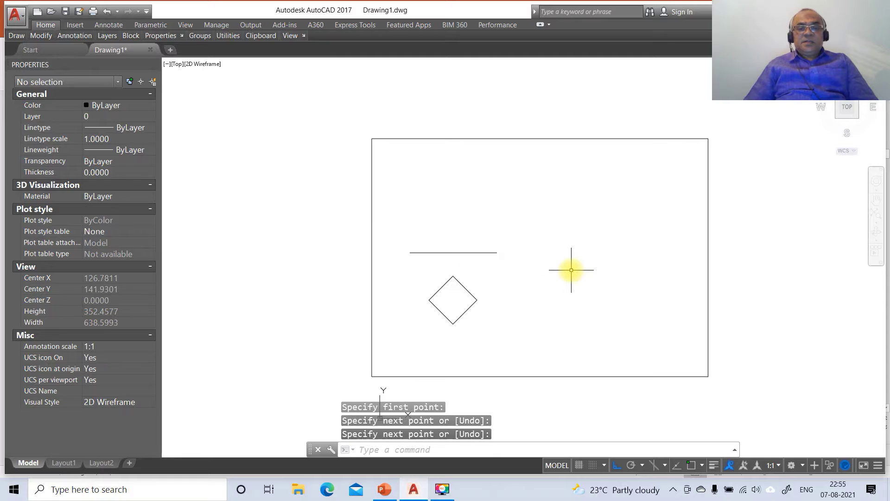
# - Draw a vertical projector from the square's left corner perpendicular to the horizontal line above
pyautogui.press('Return')
pyautogui.write('int')
pyautogui.press('Return')
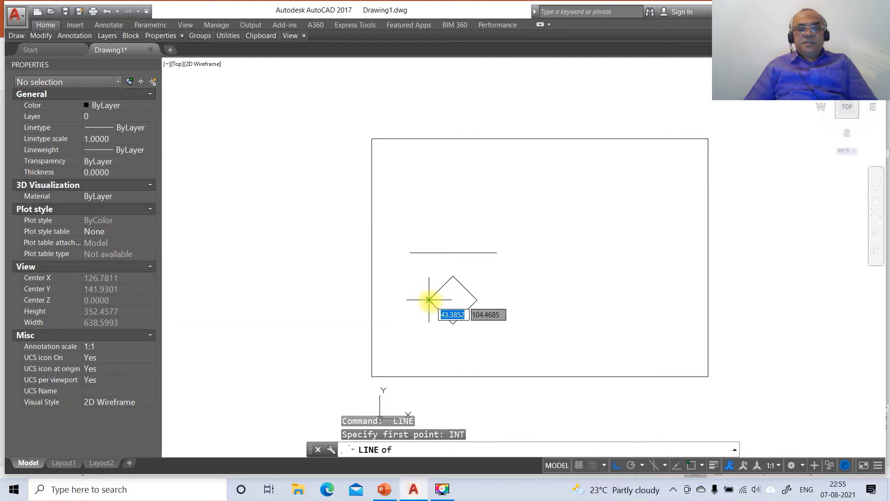
pyautogui.click(429, 300)
pyautogui.write('per')
pyautogui.press('Return')
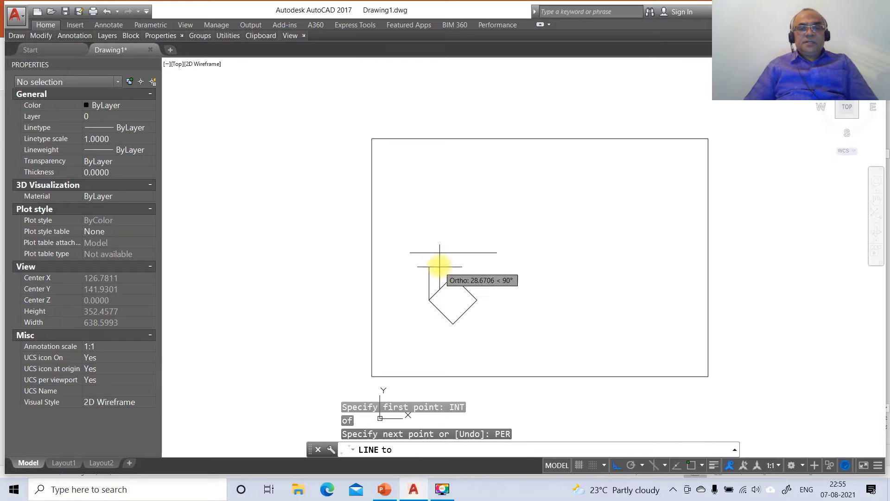
pyautogui.click(439, 254)
pyautogui.press('Return')
# - Draw a vertical projector from the square's bottom corner perpendicular to the horizontal line
pyautogui.press('Return')
pyautogui.write('in')
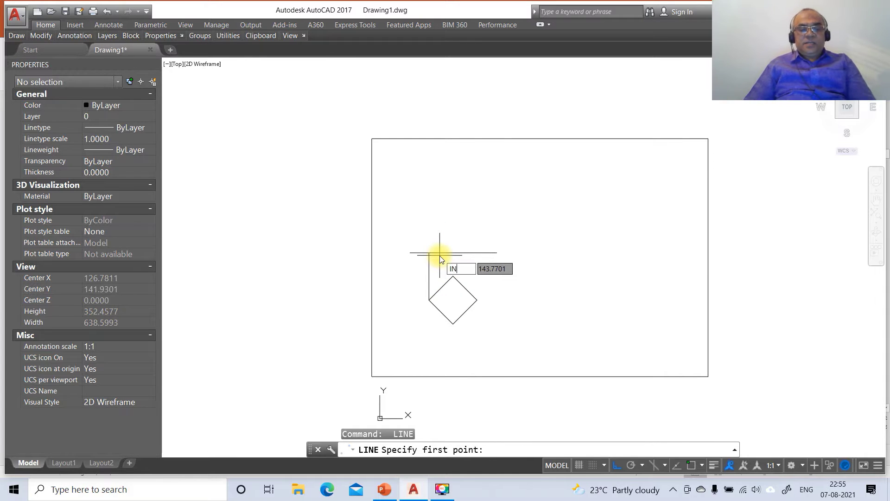
pyautogui.write('t')
pyautogui.press('Return')
pyautogui.click(454, 319)
pyautogui.write('p')
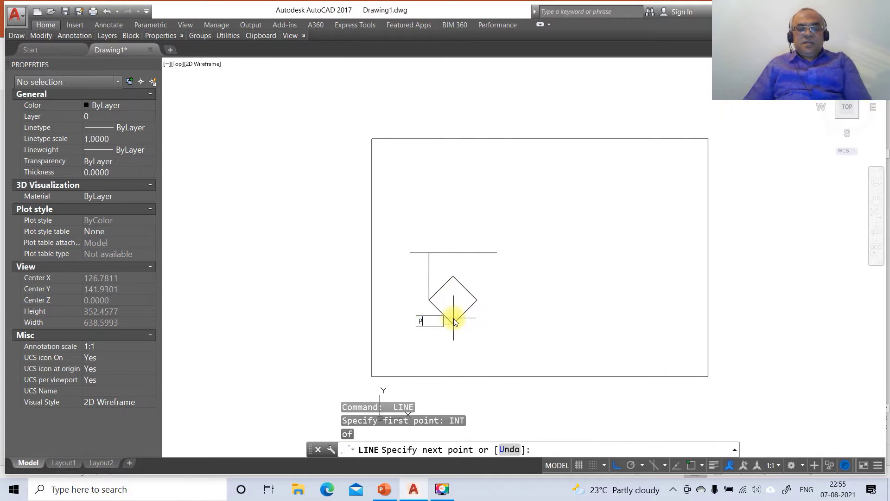
pyautogui.write('er')
pyautogui.press('Return')
pyautogui.click(457, 254)
pyautogui.press('Return')
# - Draw a vertical projector from the square's right corner perpendicular to the horizontal line
pyautogui.press('Return')
pyautogui.write('int')
pyautogui.press('Return')
pyautogui.click(474, 295)
pyautogui.write('p')
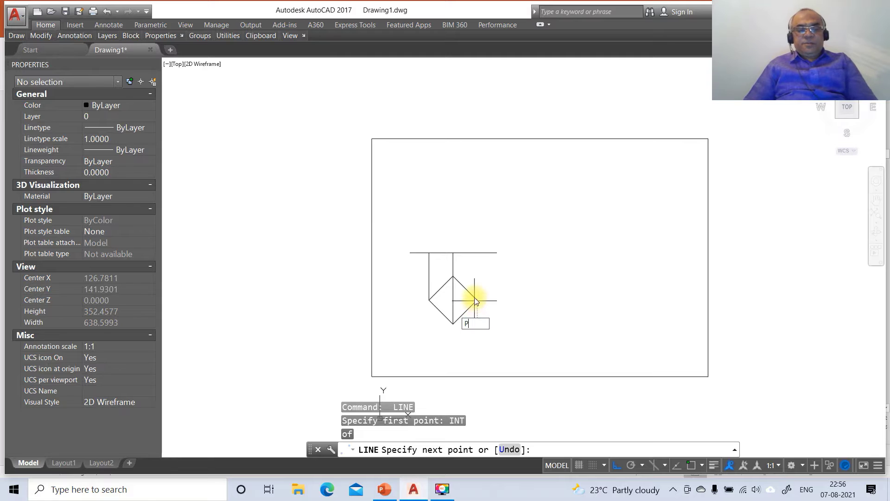
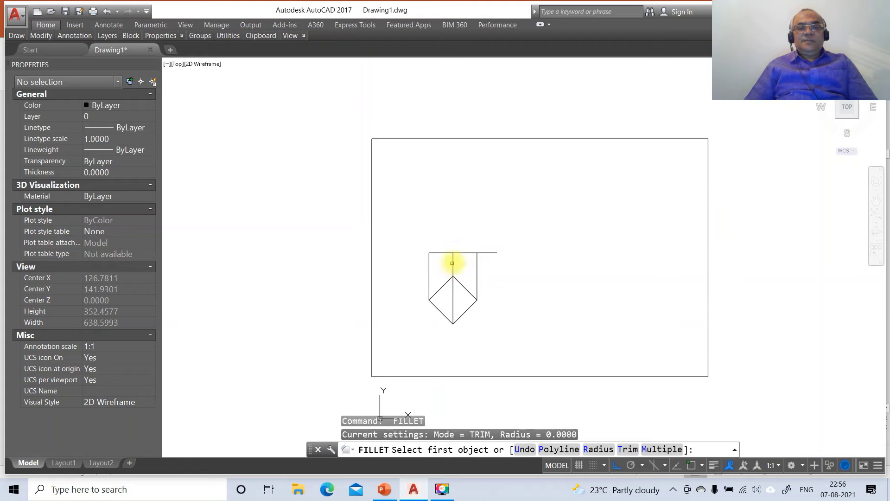
# - Fillet the horizontal line's right end to the right projector with zero radius and assign the line to layer FV
pyautogui.click(465, 252)
pyautogui.click(475, 265)
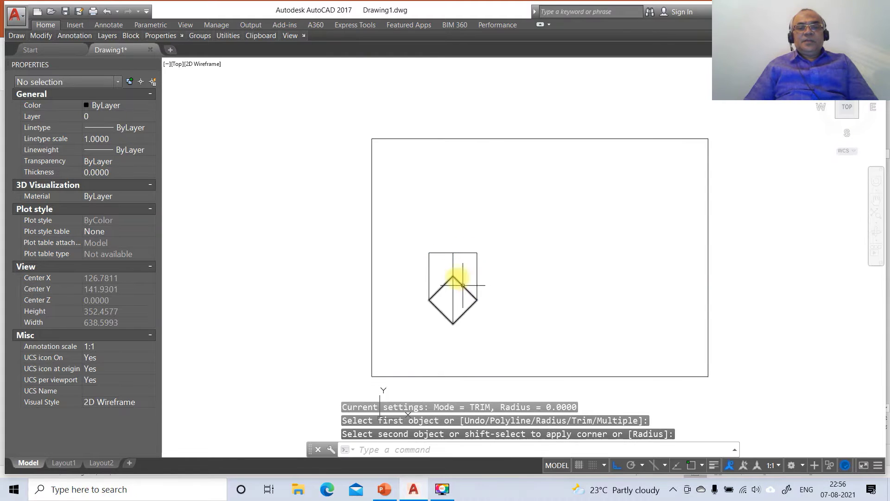
pyautogui.click(461, 252)
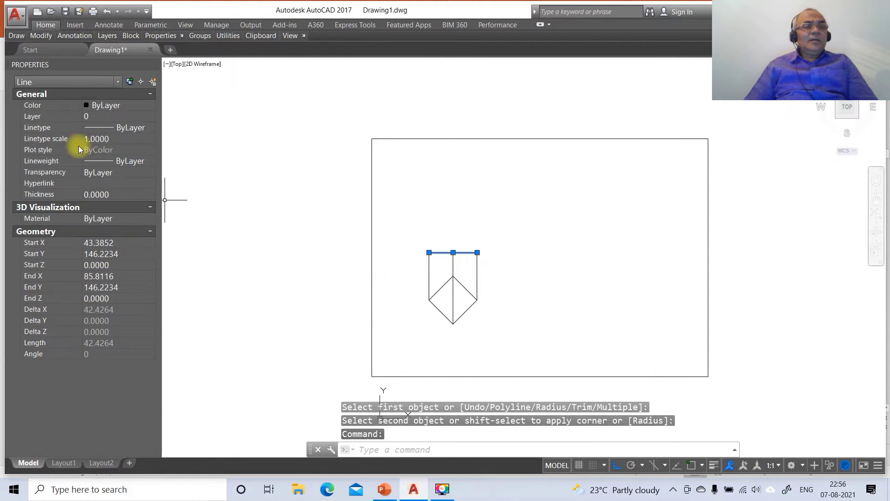
pyautogui.click(150, 117)
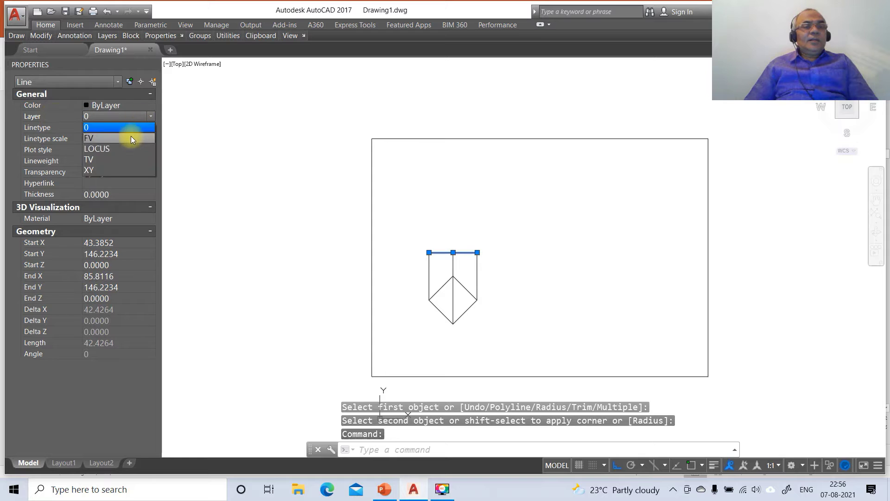
pyautogui.click(126, 136)
pyautogui.press('Escape')
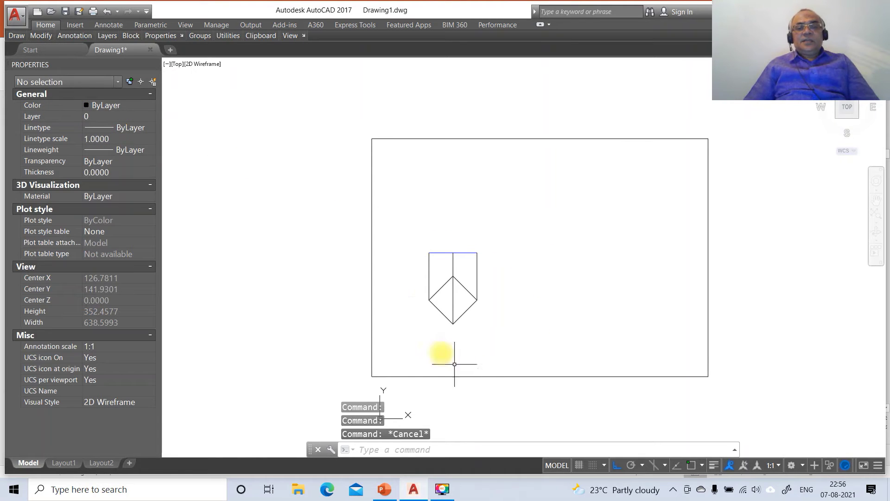
# - Assign the tilted square to layer TV and turn on the lineweight display
pyautogui.click(435, 290)
pyautogui.click(435, 295)
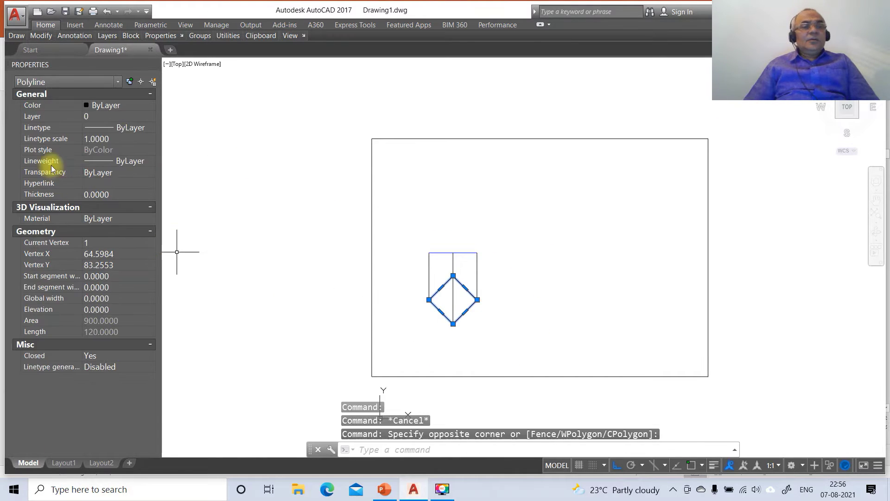
pyautogui.click(50, 116)
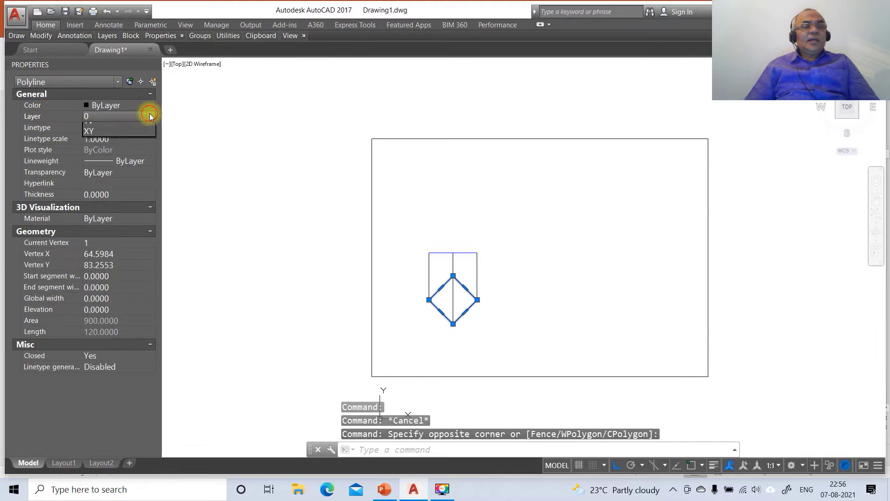
pyautogui.click(134, 125)
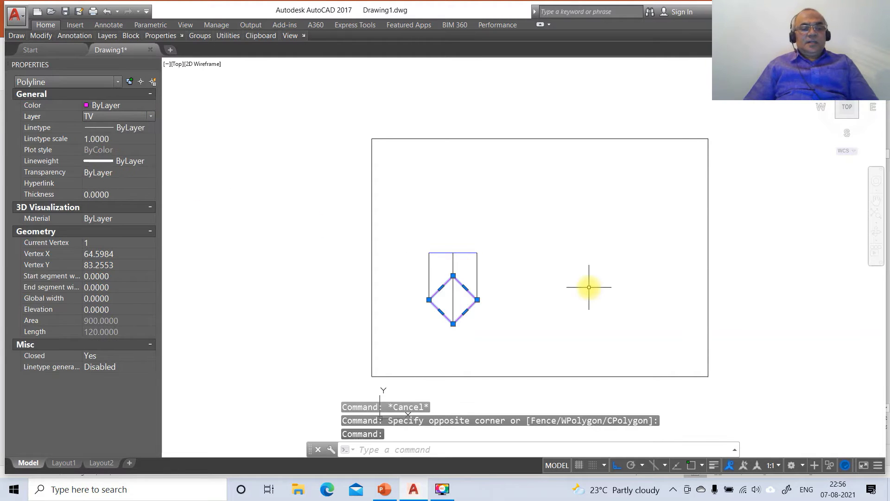
pyautogui.press('Escape')
pyautogui.press('Escape')
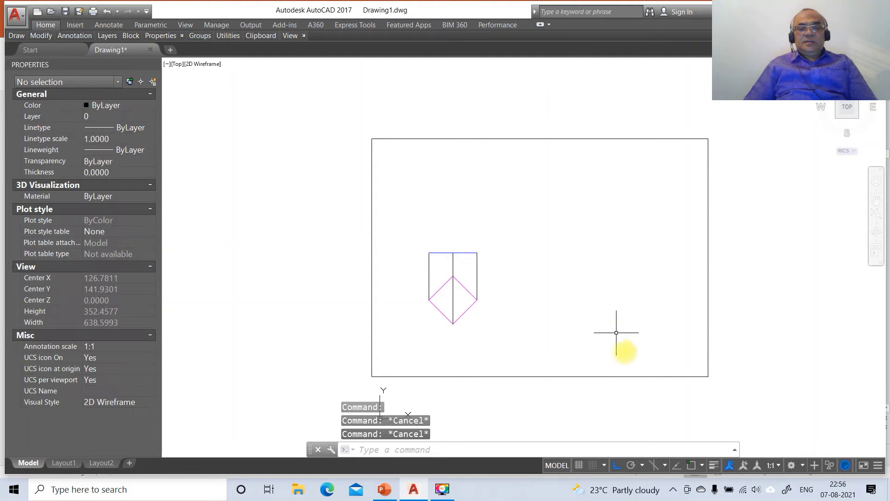
pyautogui.click(713, 466)
# - Break the blue front-view line at its intersection with the middle projector without leaving a gap
pyautogui.write('br')
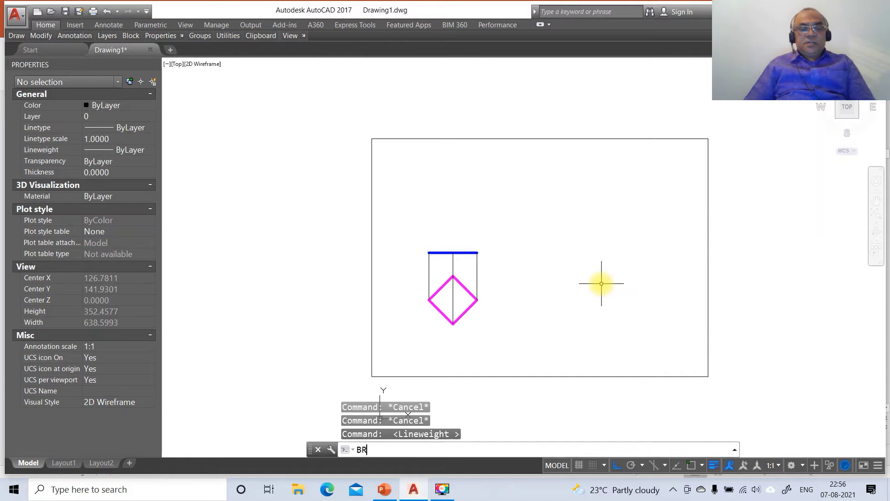
pyautogui.press('Return')
pyautogui.click(459, 252)
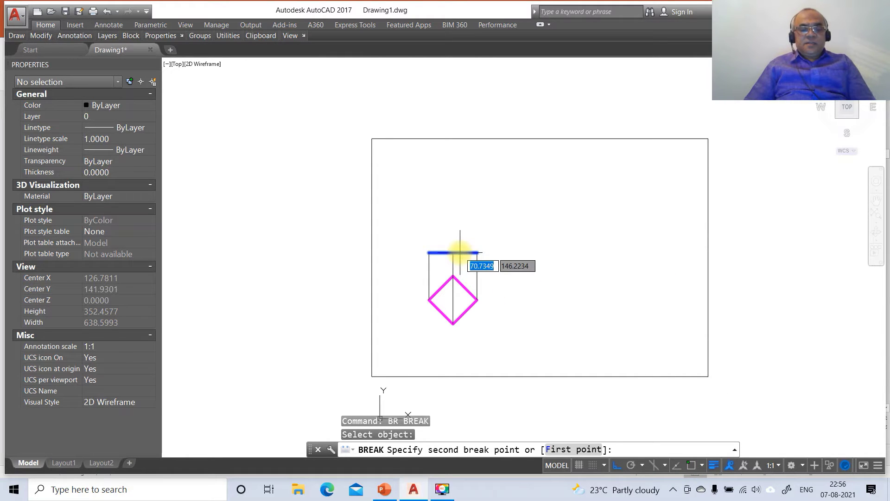
pyautogui.write('f')
pyautogui.press('Return')
pyautogui.write('int')
pyautogui.press('Return')
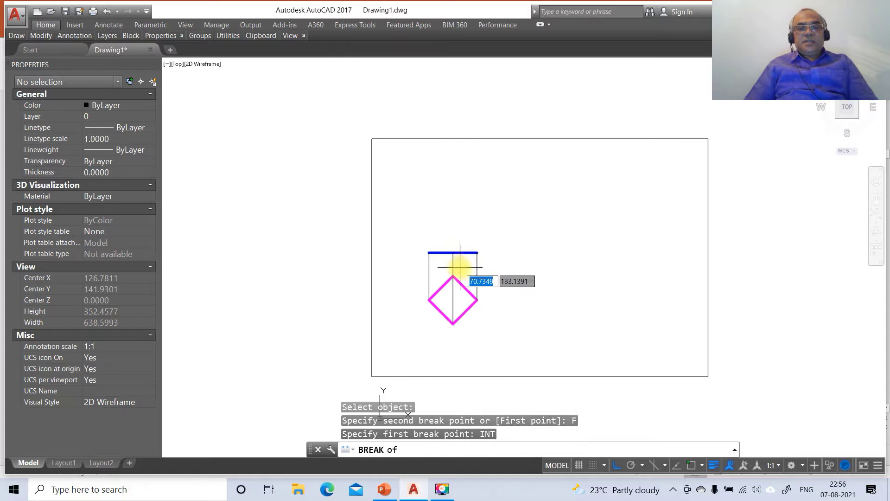
pyautogui.click(454, 252)
pyautogui.write('@')
pyautogui.press('Return')
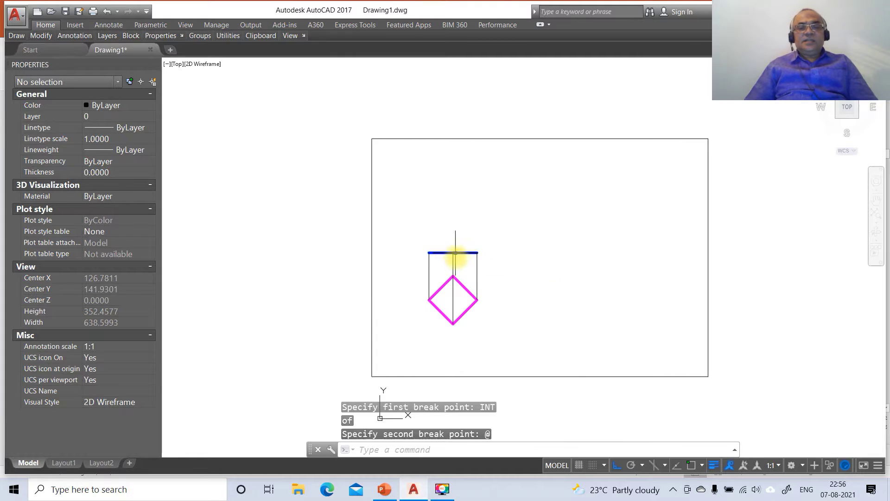
pyautogui.press('Return')
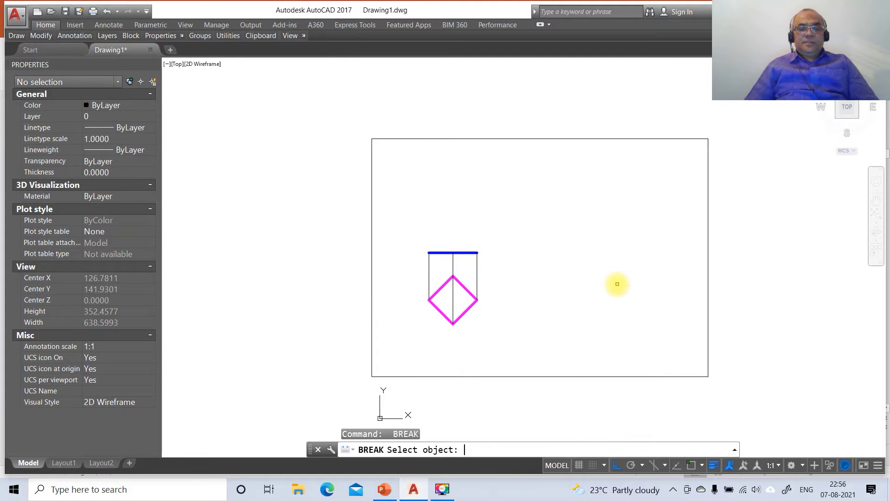
pyautogui.press('Escape')
pyautogui.press('Escape')
# - Copy both halves of the blue front-view line about 72 mm horizontally to the right
pyautogui.write('co')
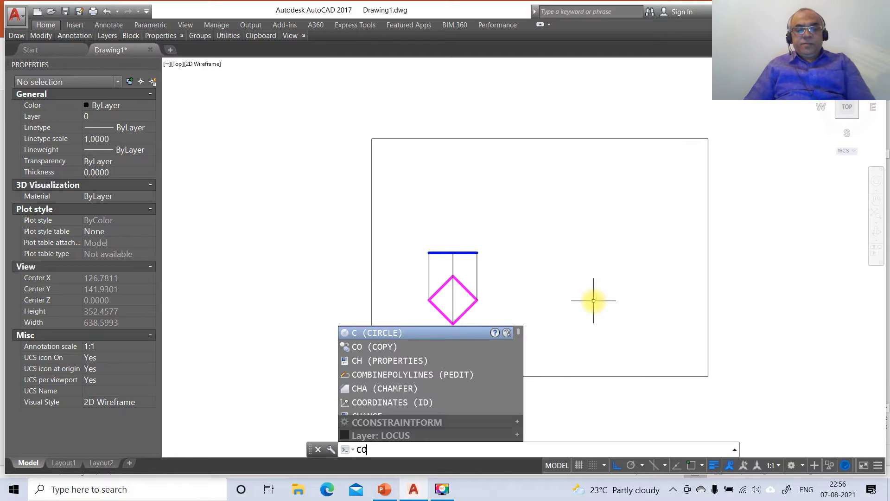
pyautogui.press('Return')
pyautogui.click(402, 234)
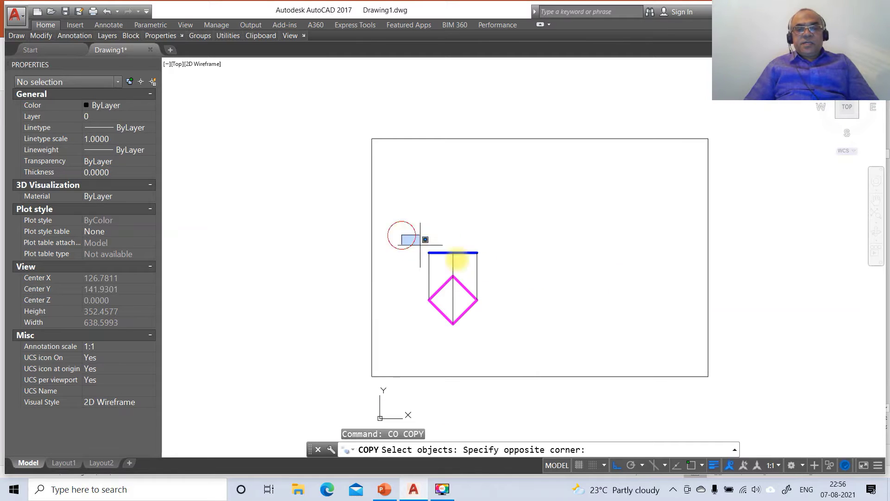
pyautogui.click(511, 274)
pyautogui.press('Return')
pyautogui.click(493, 288)
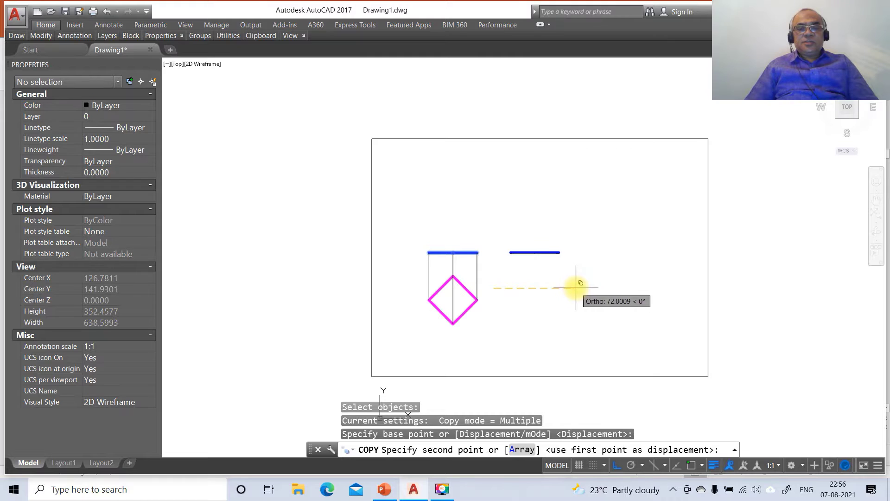
pyautogui.click(576, 287)
pyautogui.press('Return')
# - Consult the final solution slide in PowerPoint and rotate the copied front-view line 30° about its left endpoint in AutoCAD
pyautogui.click(384, 489)
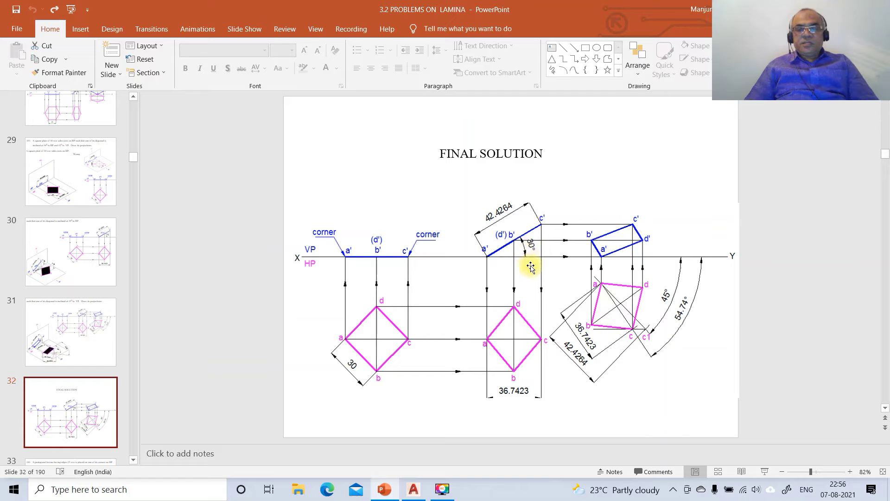
pyautogui.click(413, 489)
pyautogui.write('ro')
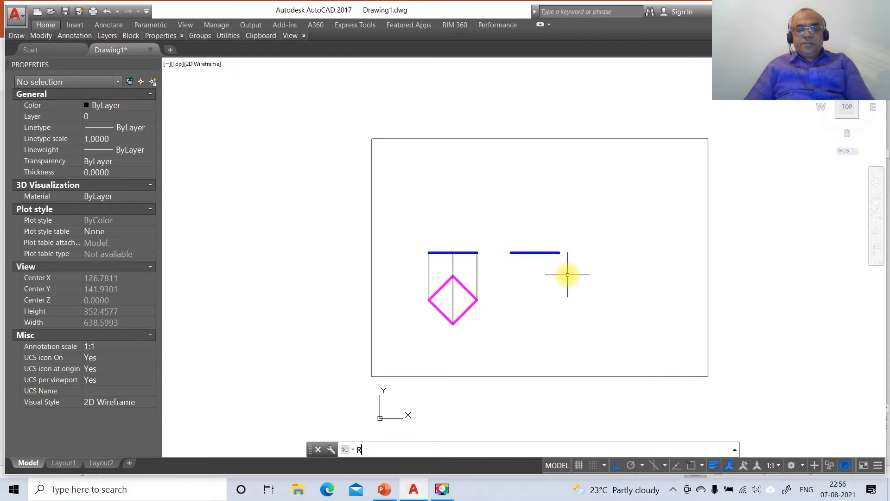
pyautogui.press('Return')
pyautogui.click(500, 228)
pyautogui.click(593, 286)
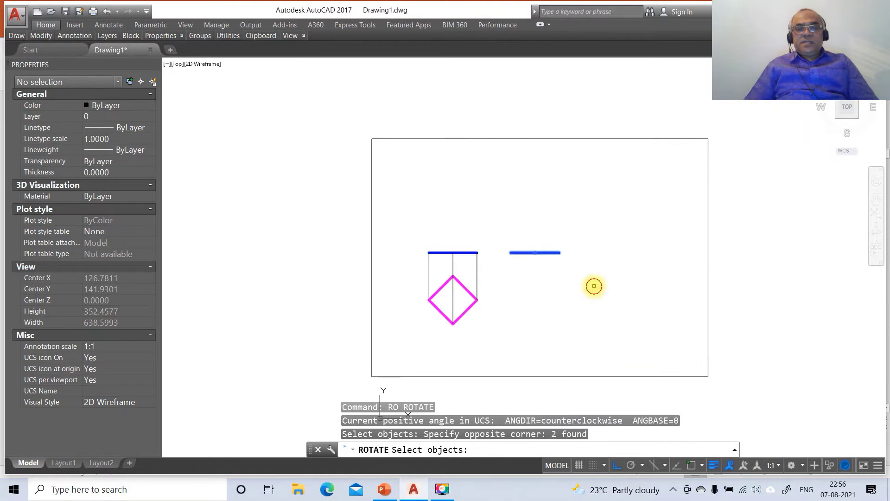
pyautogui.press('Return')
pyautogui.write('END')
pyautogui.press('Return')
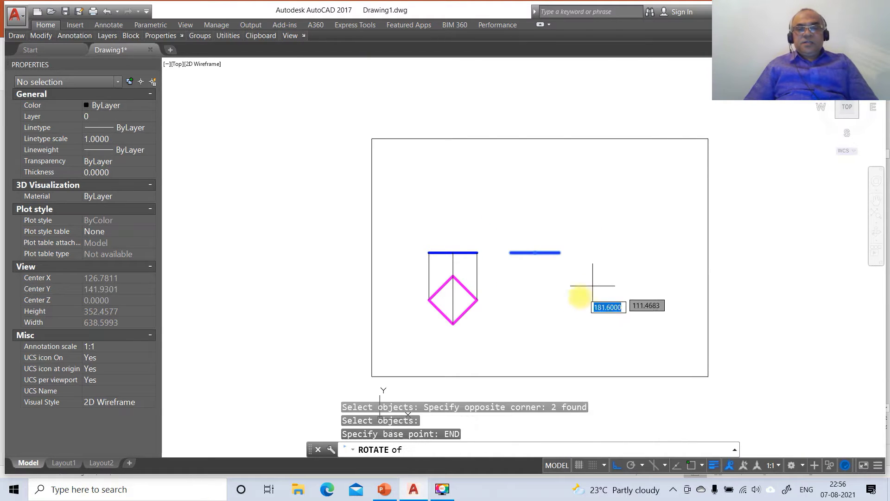
pyautogui.click(515, 254)
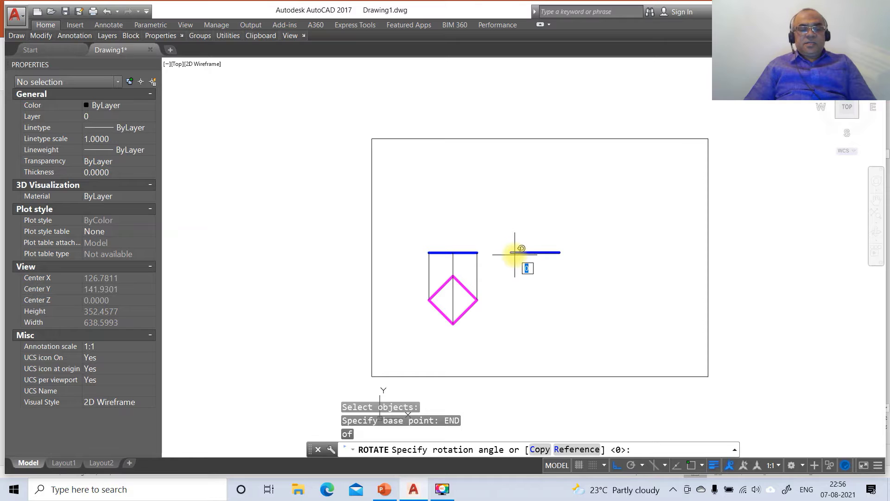
pyautogui.click(384, 489)
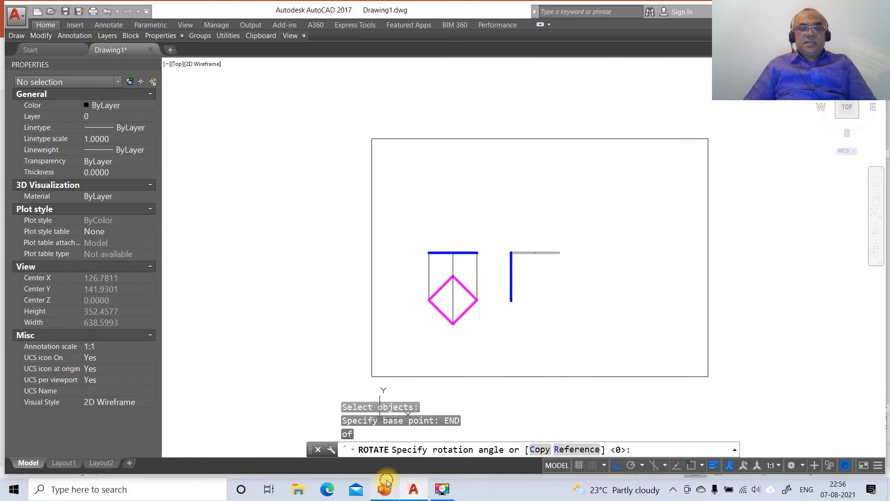
pyautogui.click(426, 490)
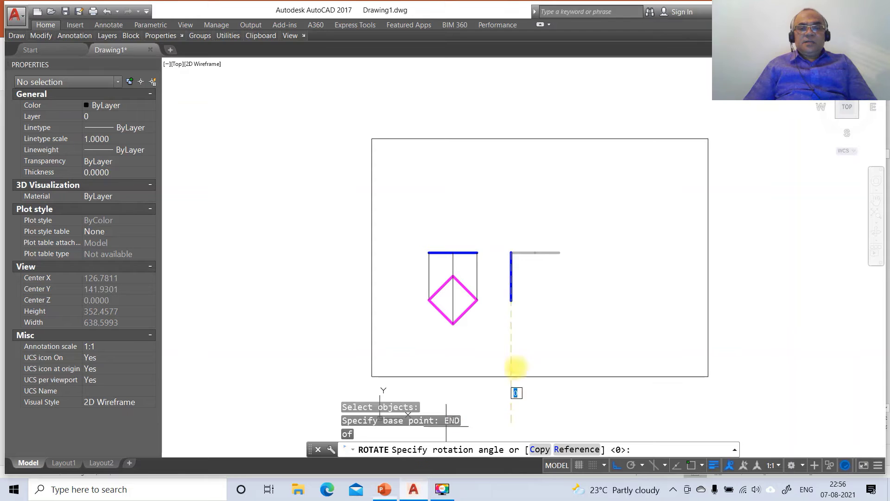
pyautogui.write('3')
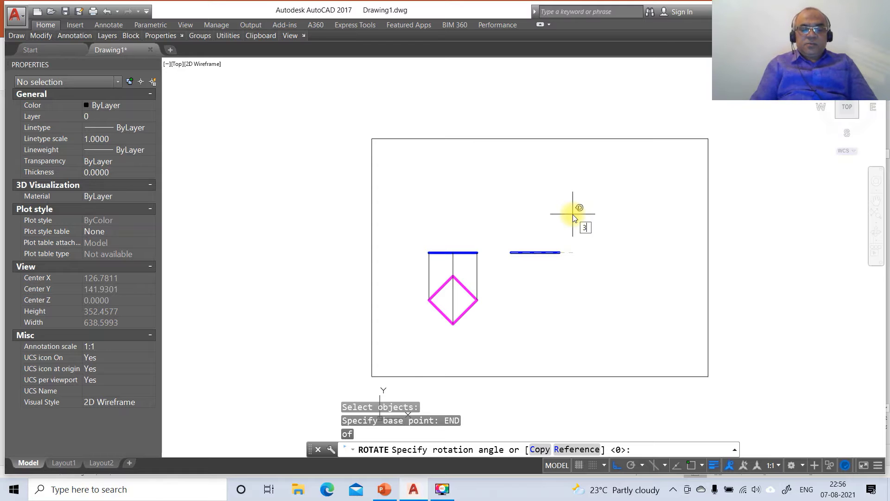
pyautogui.press('Return')
# - Draw a horizontal reference line about 23 mm long leftward from the left end of the original blue front-view line
pyautogui.write('l')
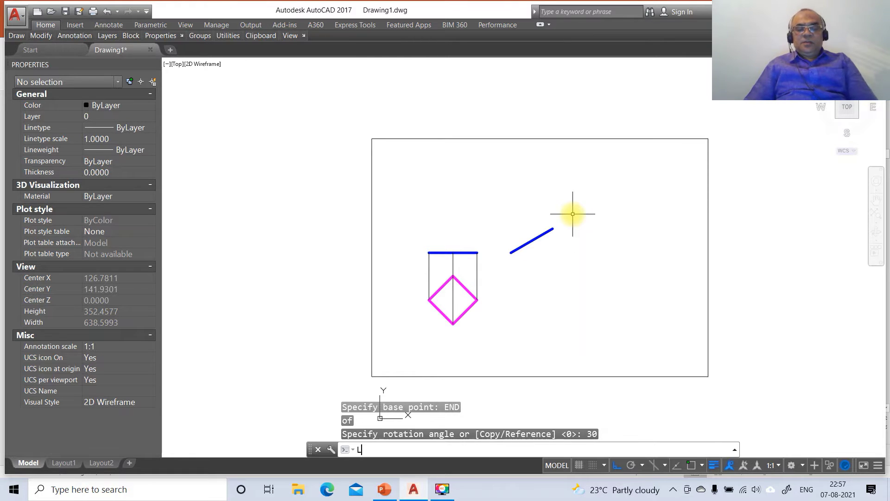
pyautogui.press('Return')
pyautogui.write('int')
pyautogui.press('Return')
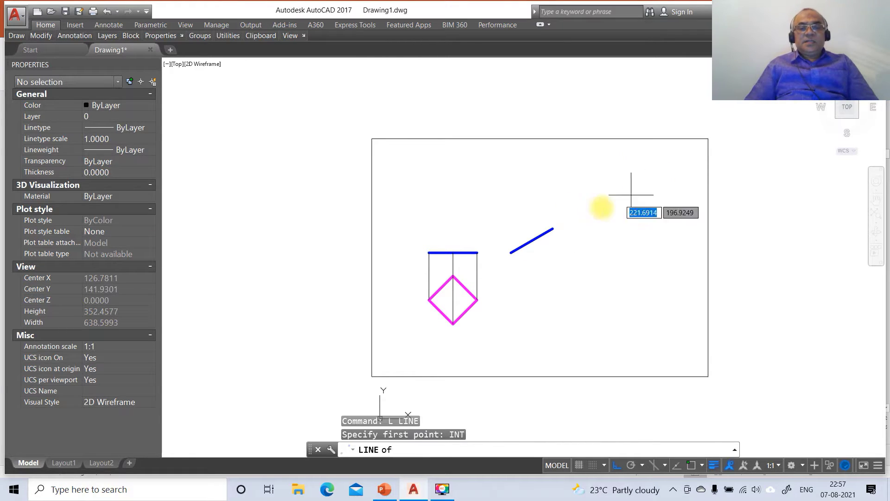
pyautogui.click(429, 252)
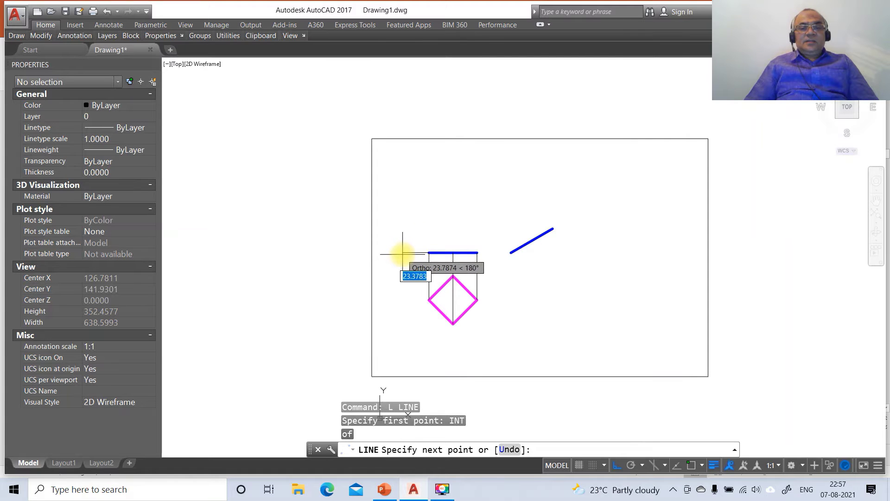
pyautogui.press('Return')
# - Continue the horizontal reference line rightward from the right end of the original front-view line to beyond the inclined line
pyautogui.press('Return')
pyautogui.write('int')
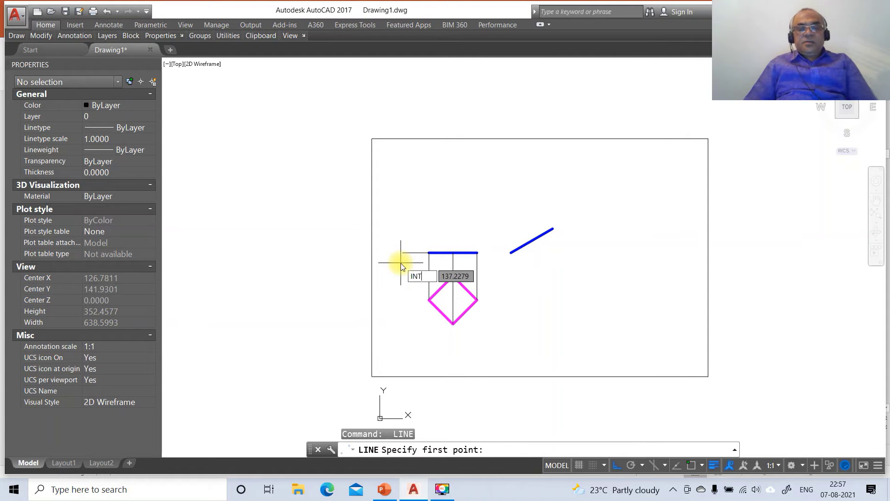
pyautogui.press('Return')
pyautogui.click(478, 253)
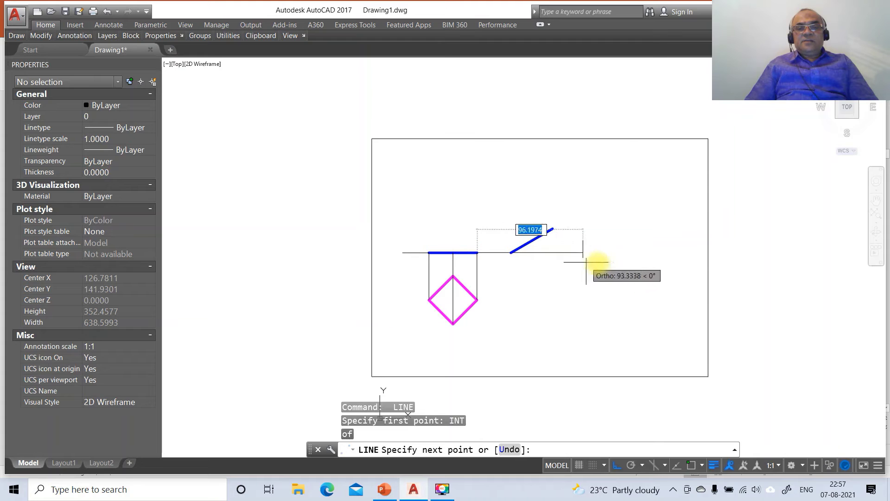
pyautogui.click(632, 267)
pyautogui.press('Return')
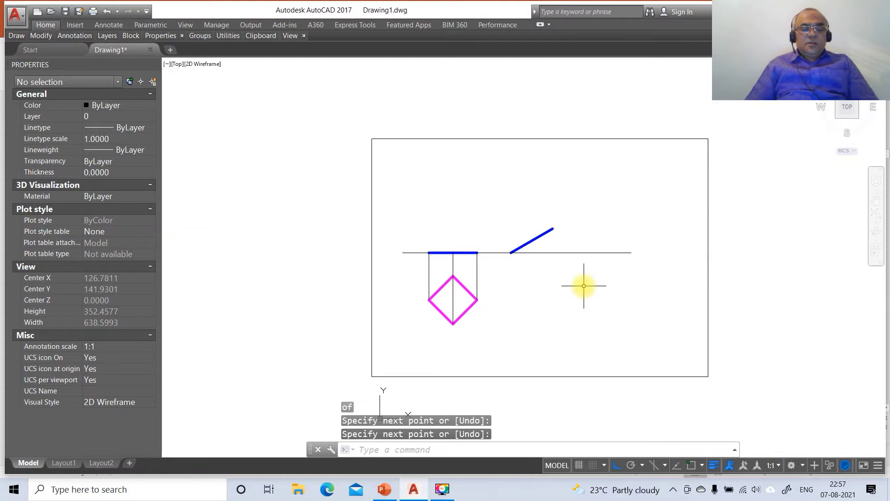
# - Set the linear dimension precision of the Standard dimension style to 0.00
pyautogui.write('DDIM')
pyautogui.press('Return')
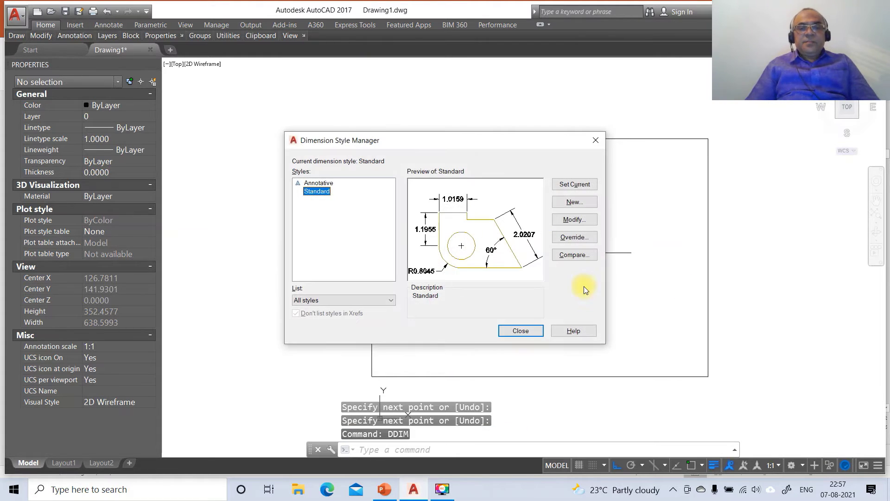
pyautogui.click(573, 220)
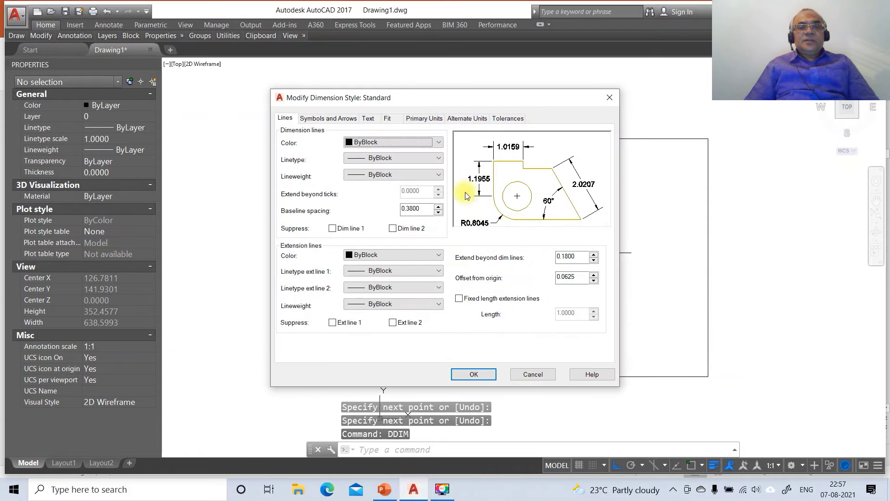
pyautogui.click(423, 119)
pyautogui.click(396, 157)
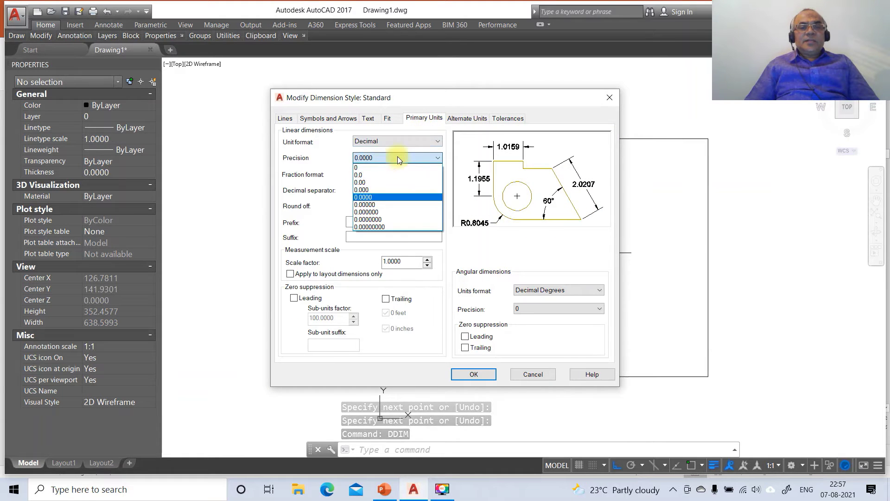
pyautogui.click(378, 182)
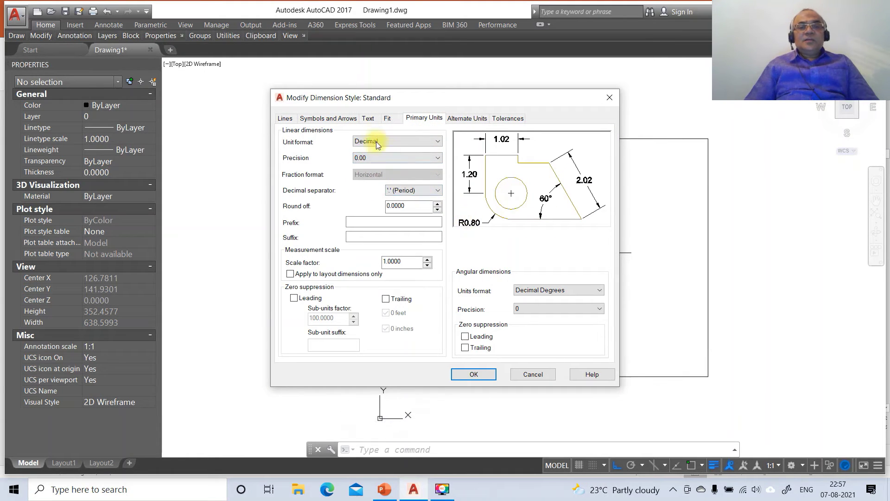
# - Format the Standard style's dimension text with height 3, alignment with the dimension line, vertical placement Above and offset 3
pyautogui.click(367, 118)
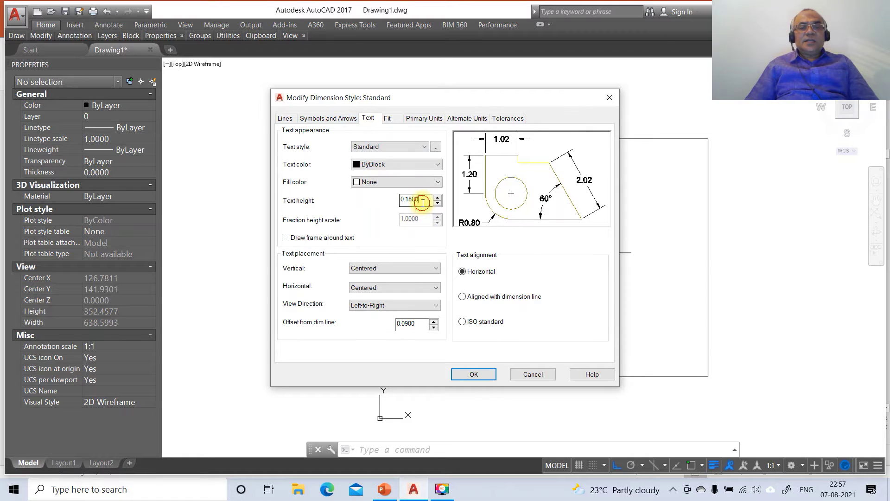
pyautogui.doubleClick(422, 201)
pyautogui.write('3')
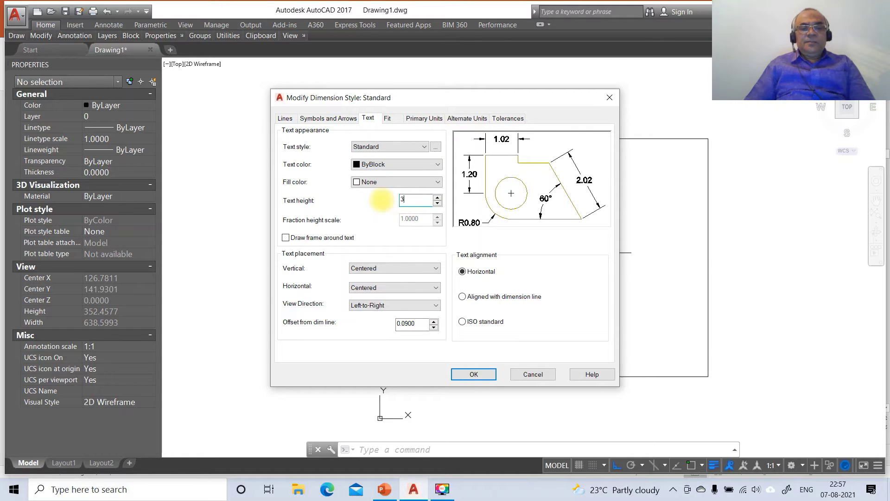
pyautogui.click(462, 297)
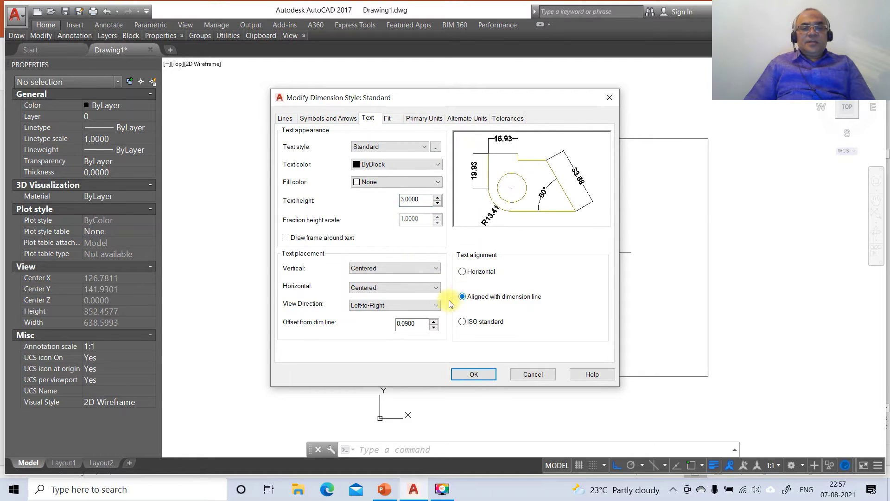
pyautogui.click(395, 270)
pyautogui.click(395, 284)
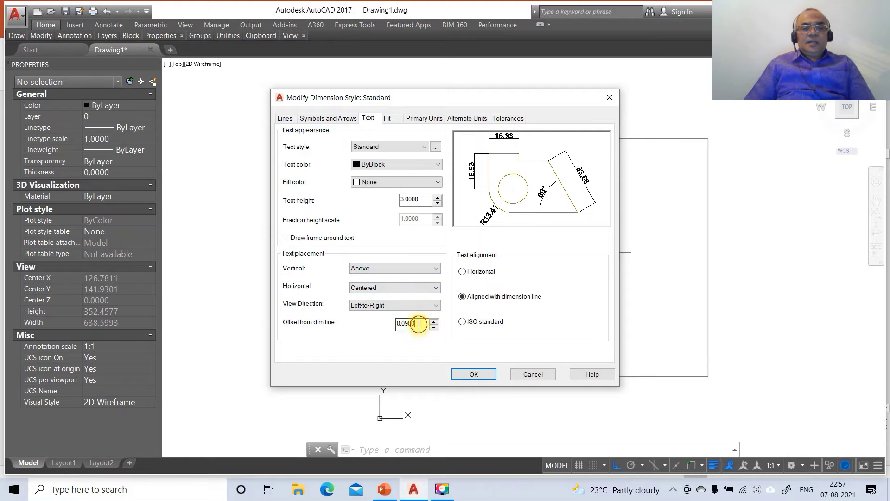
pyautogui.moveTo(419, 324); pyautogui.dragTo(365, 324)
pyautogui.write('3')
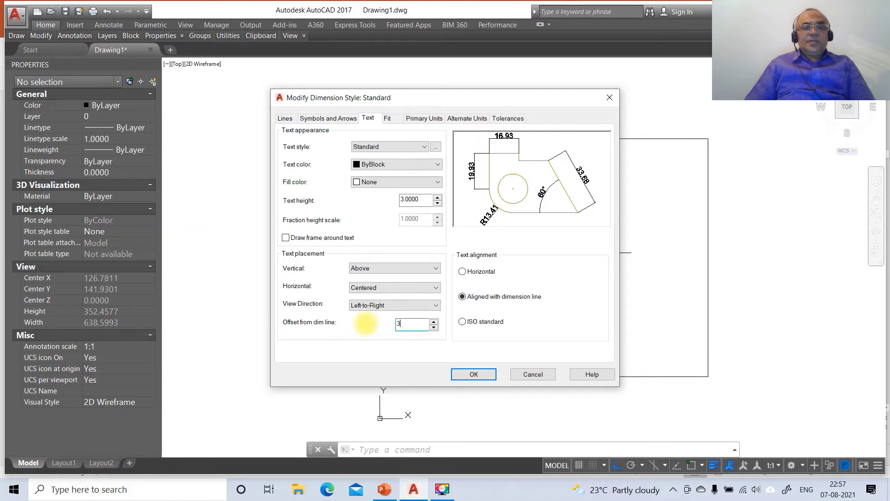
# - Set the Standard style's arrow size to 3 and its extension-line offset from origin to 3, and apply the changes
pyautogui.click(329, 119)
pyautogui.moveTo(311, 233); pyautogui.dragTo(251, 232)
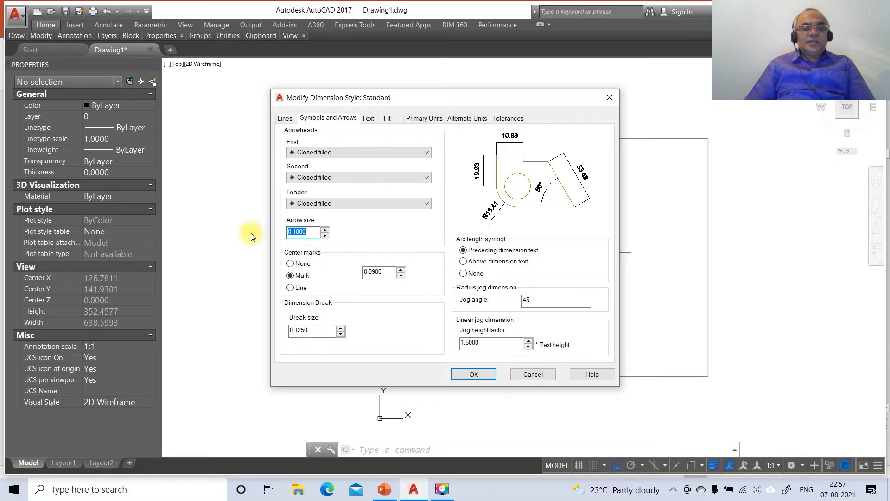
pyautogui.write('3')
pyautogui.click(285, 119)
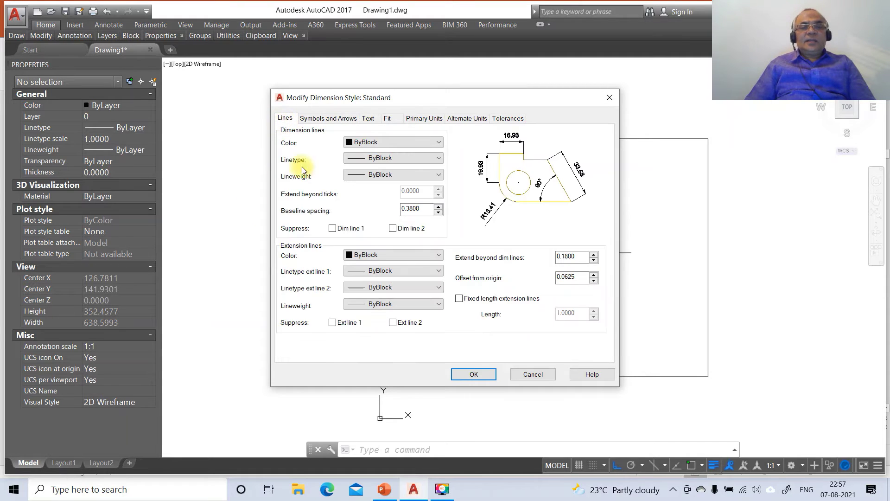
pyautogui.moveTo(576, 280); pyautogui.dragTo(536, 281)
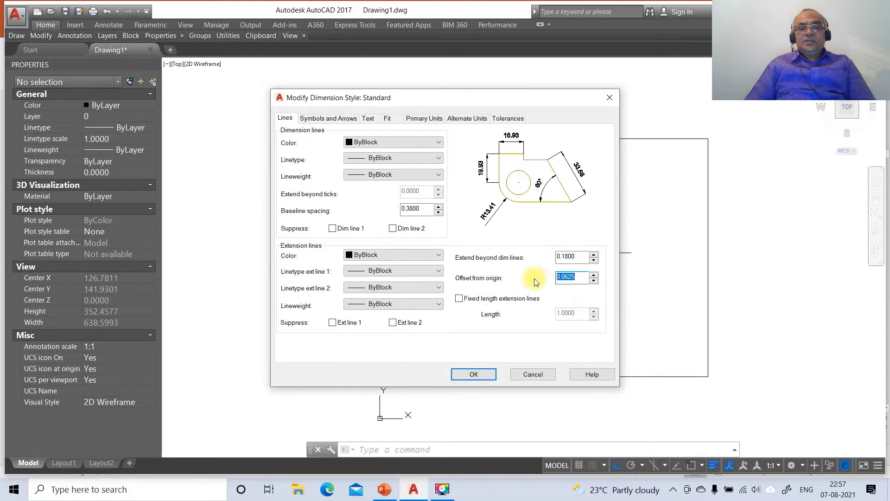
pyautogui.write('3')
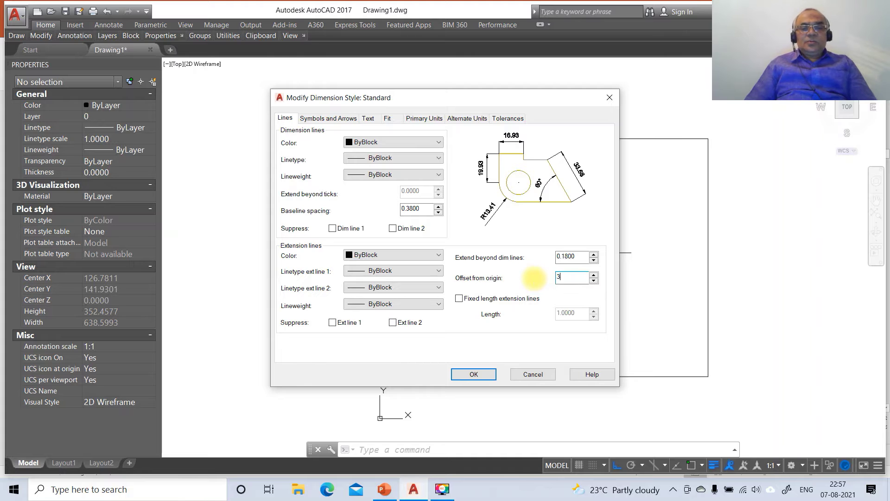
pyautogui.click(468, 374)
pyautogui.click(514, 326)
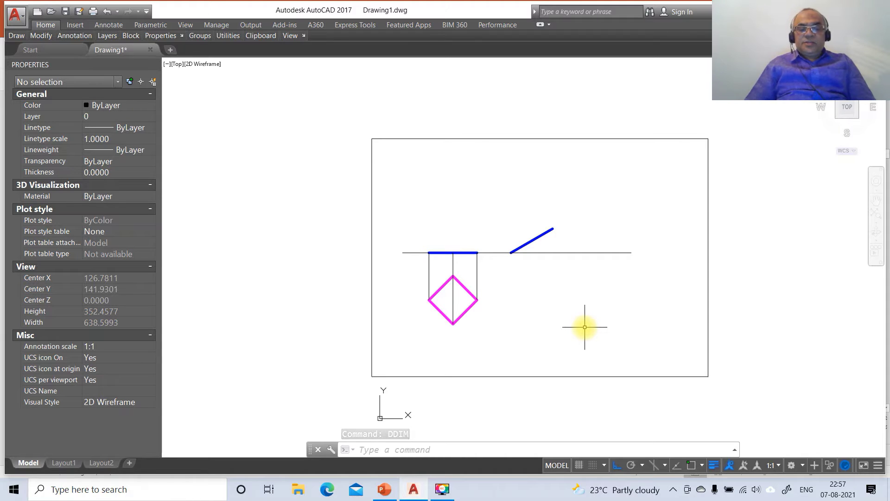
# - Draw a vertical projector downward from the inclined line's lower-left end on the reference line to about the square's lowest corner level
pyautogui.write('l')
pyautogui.press('Return')
pyautogui.write('int')
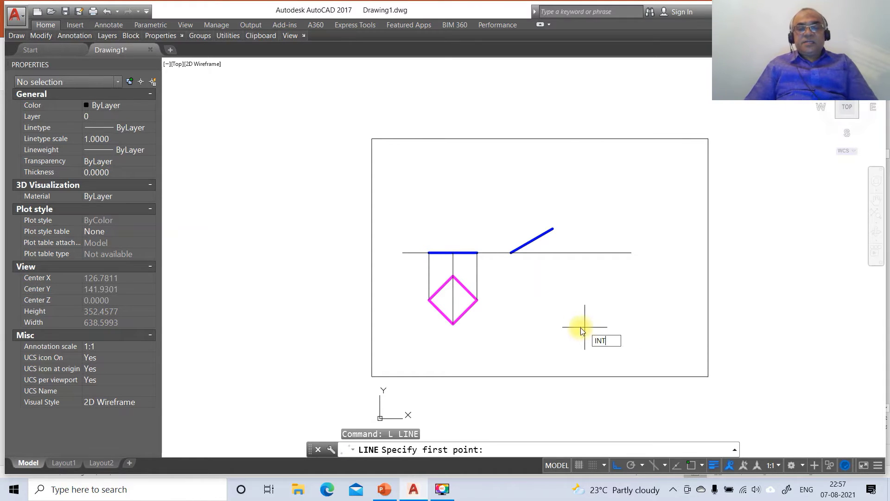
pyautogui.press('Return')
pyautogui.click(510, 252)
pyautogui.click(513, 320)
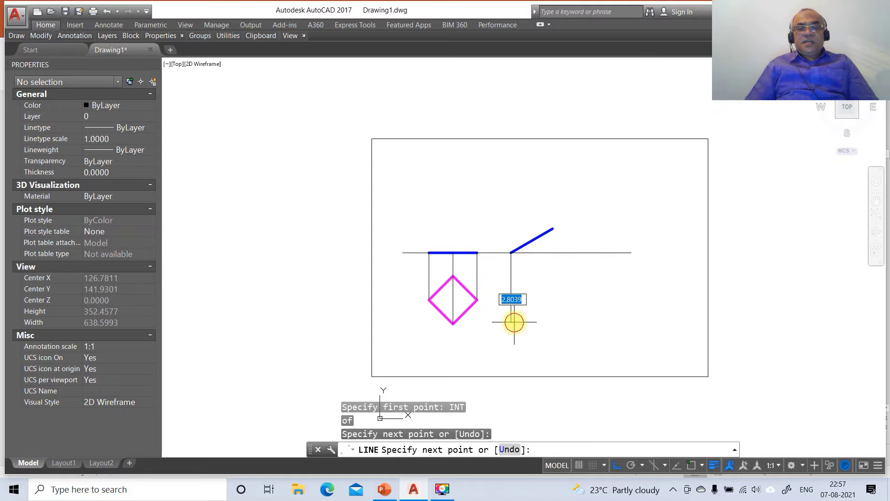
pyautogui.press('Return')
pyautogui.press('Return')
pyautogui.write('int')
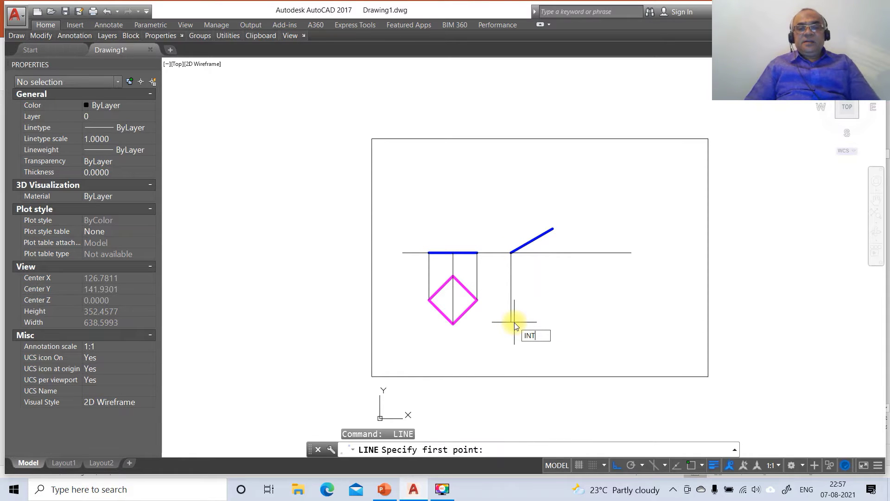
pyautogui.press('Escape')
pyautogui.press('Escape')
# - Draw a vertical projector downward from the upper-right endpoint of the inclined line to below the level of the square
pyautogui.press('Return')
pyautogui.write('END')
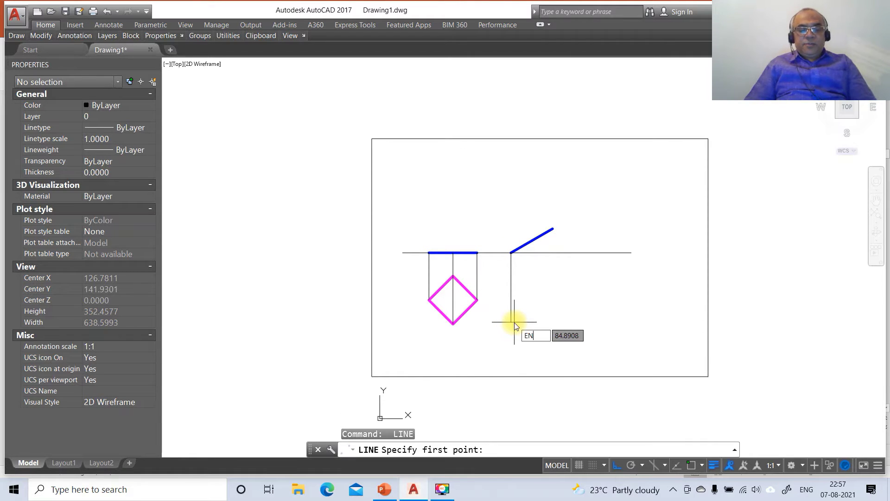
pyautogui.press('Return')
pyautogui.click(553, 228)
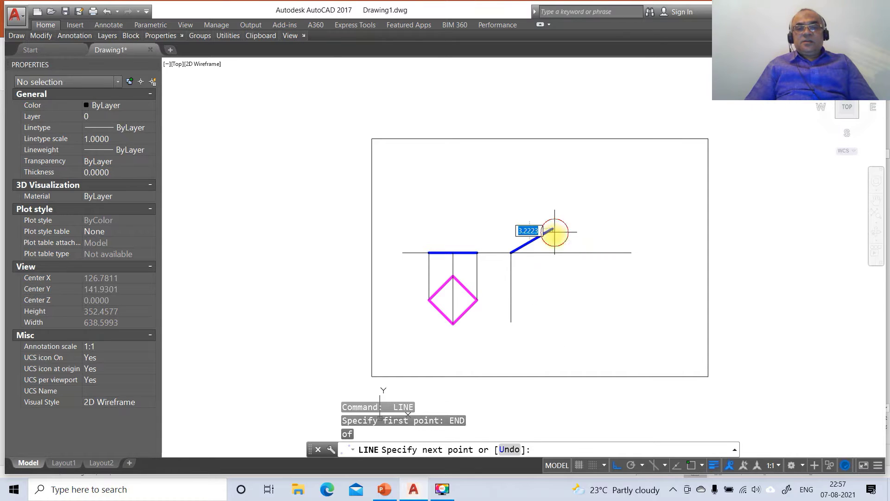
pyautogui.click(570, 334)
pyautogui.press('Return')
# - Draw a horizontal projector from the left corner of the magenta square rightward across both new vertical projectors
pyautogui.press('Return')
pyautogui.write('int')
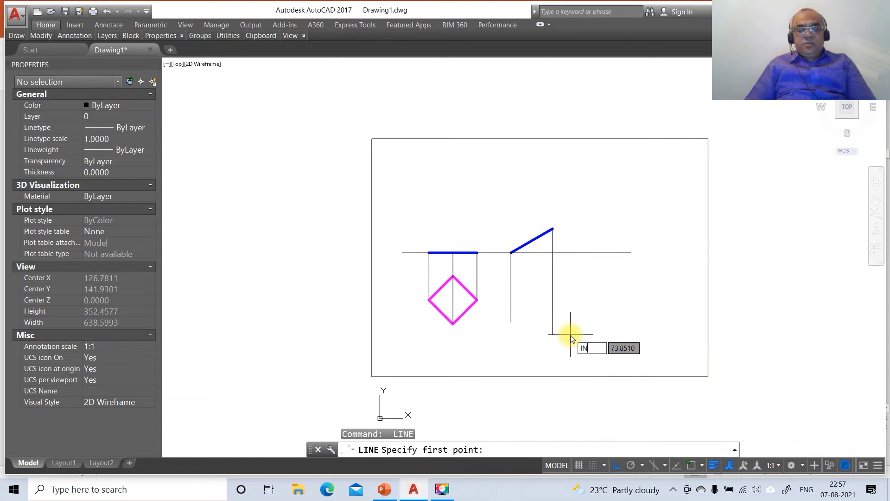
pyautogui.press('Return')
pyautogui.click(428, 300)
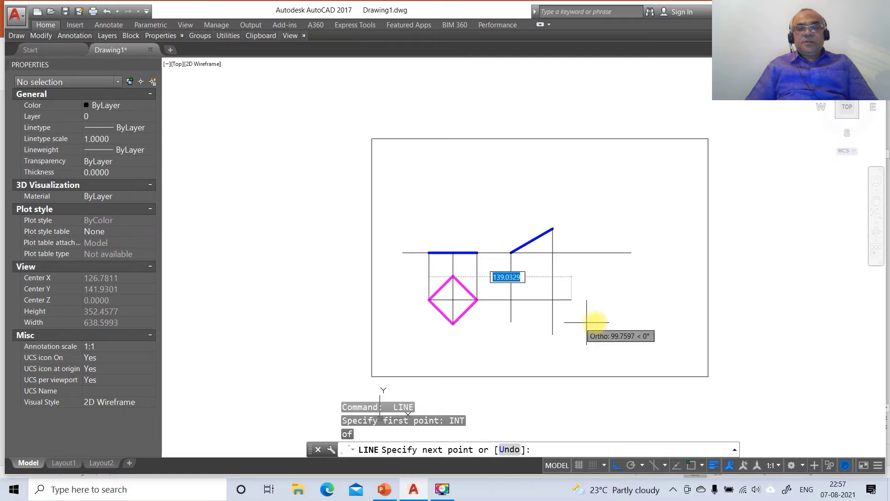
pyautogui.click(611, 319)
pyautogui.press('Return')
pyautogui.press('Return')
pyautogui.press('Escape')
pyautogui.press('Escape')
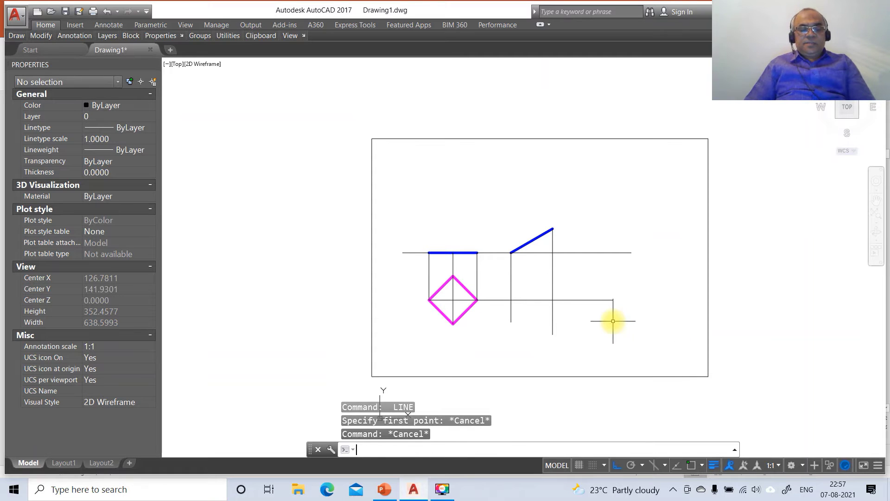
# - Trim the horizontal projector beyond the right vertical projector, and trim the vertical projectors below the horizontal one
pyautogui.write('tr')
pyautogui.press('Return')
pyautogui.click(532, 300)
pyautogui.click(552, 308)
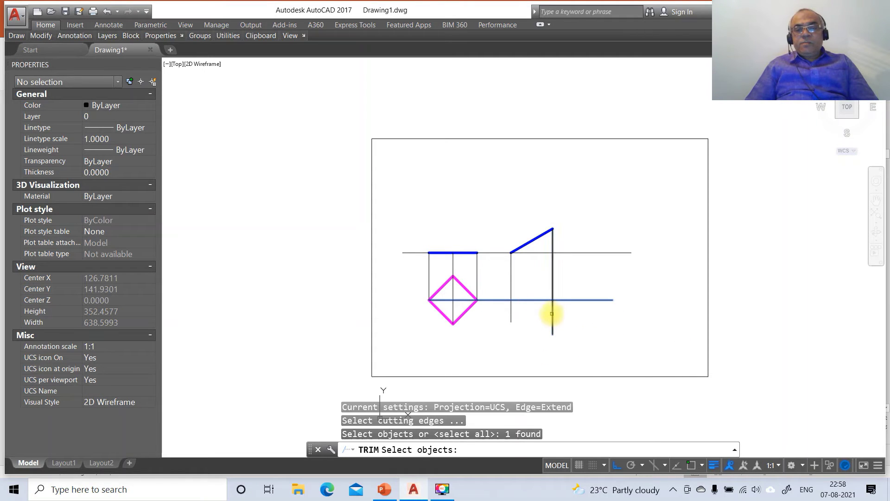
pyautogui.press('Return')
pyautogui.click(587, 300)
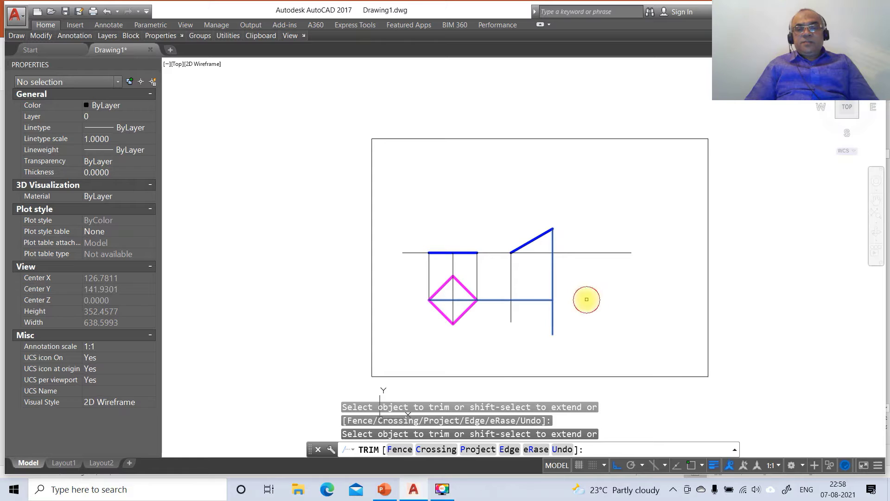
pyautogui.click(553, 318)
pyautogui.press('Return')
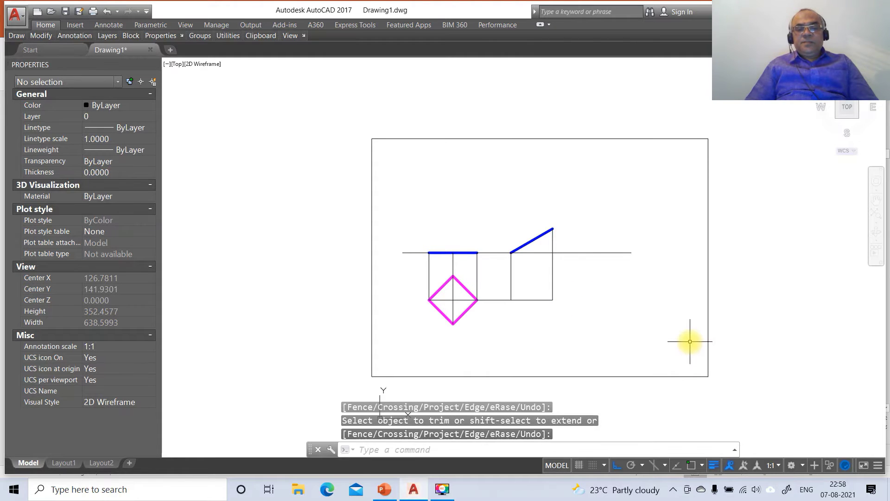
# - Draw a vertical projector from the middle of the inclined front-view line downward past the lowest corner of the square
pyautogui.write('l')
pyautogui.press('Return')
pyautogui.write('END')
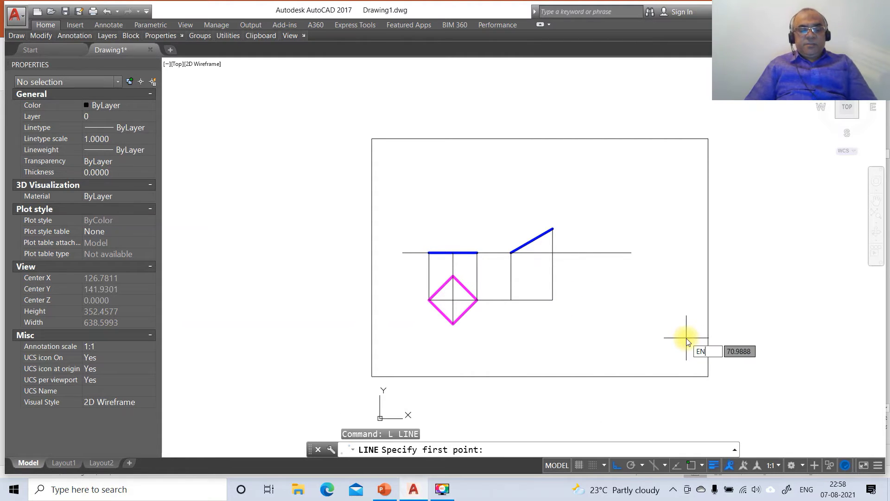
pyautogui.press('Return')
pyautogui.click(531, 240)
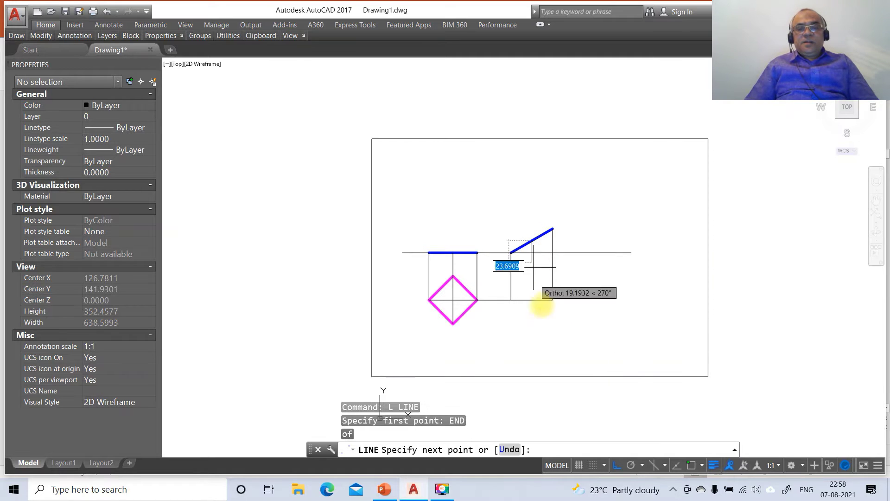
pyautogui.click(551, 352)
pyautogui.press('Return')
# - Draw a horizontal projector from the top corner of the magenta square perpendicular to the middle vertical projector of the inclined line
pyautogui.press('Return')
pyautogui.write('INT')
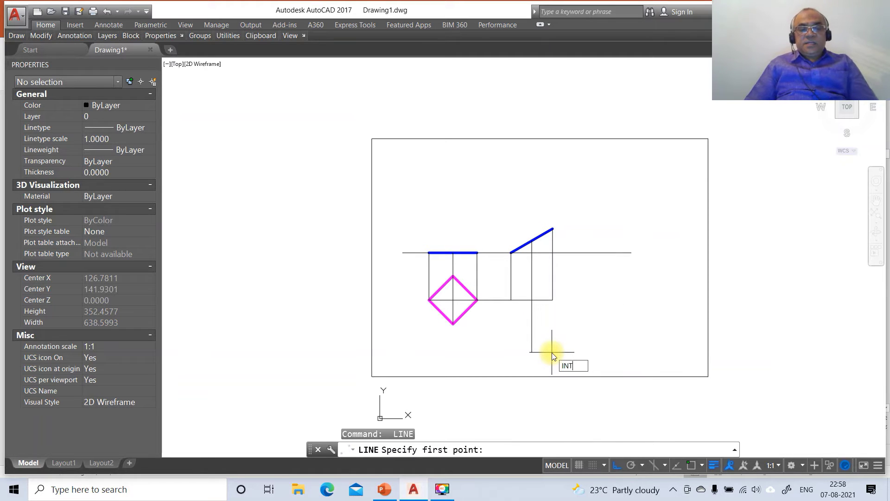
pyautogui.press('Return')
pyautogui.click(453, 277)
pyautogui.write('PER')
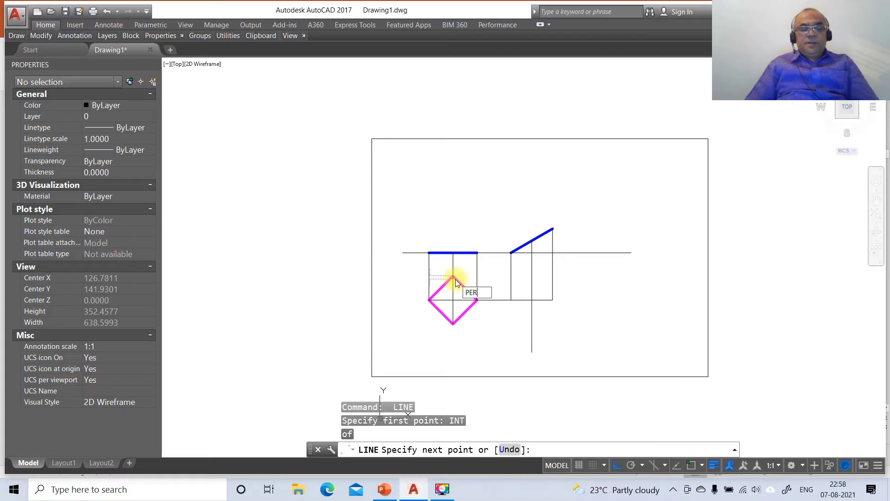
pyautogui.press('Return')
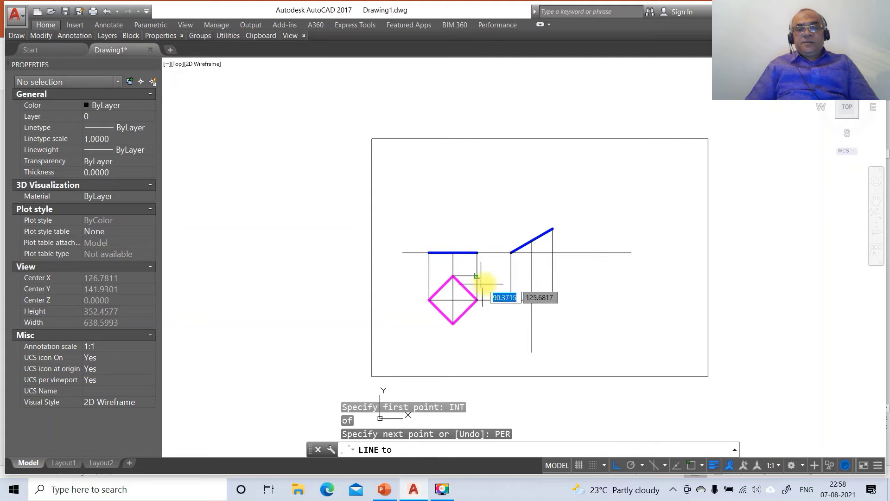
pyautogui.click(532, 282)
pyautogui.press('Return')
# - Draw a horizontal projector from the bottom corner of the magenta square perpendicular to the middle vertical projector
pyautogui.press('Return')
pyautogui.write('INT')
pyautogui.press('Return')
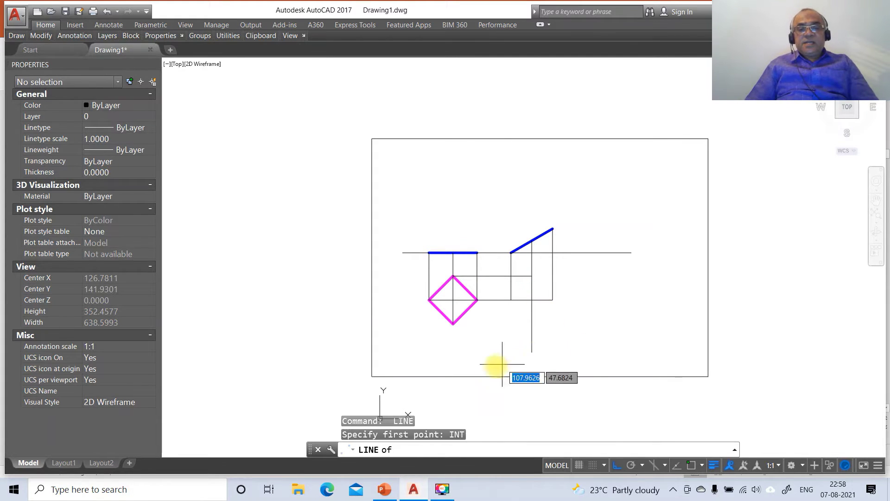
pyautogui.click(456, 323)
pyautogui.write('PER')
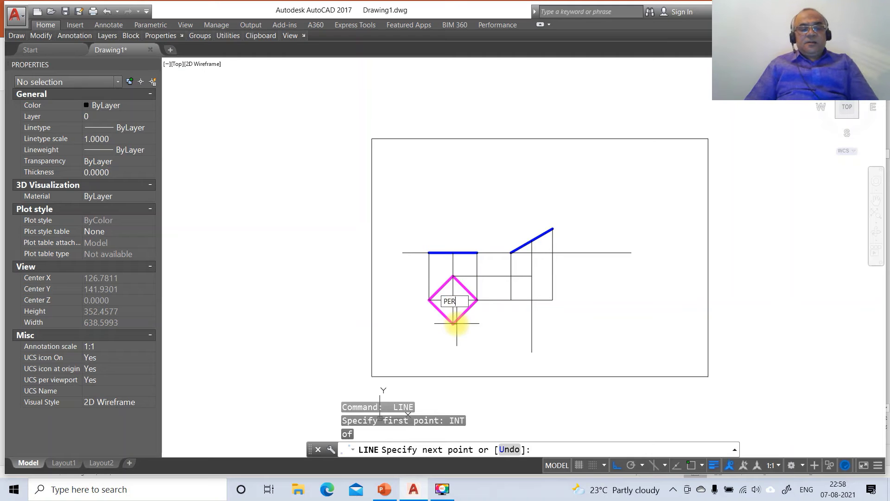
pyautogui.press('Return')
pyautogui.click(532, 323)
pyautogui.press('Return')
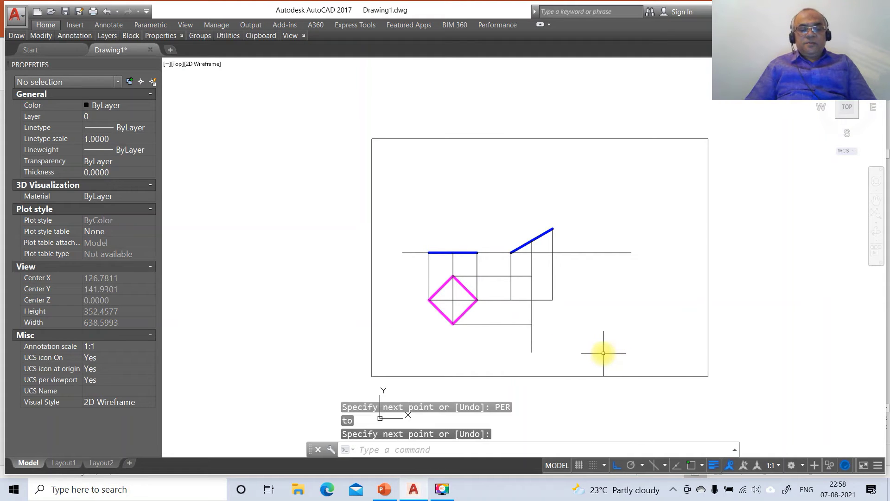
# - Fillet the lowest horizontal projector with the middle vertical projector into a sharp corner, keeping the part above it
pyautogui.write('F')
pyautogui.press('Return')
pyautogui.click(526, 324)
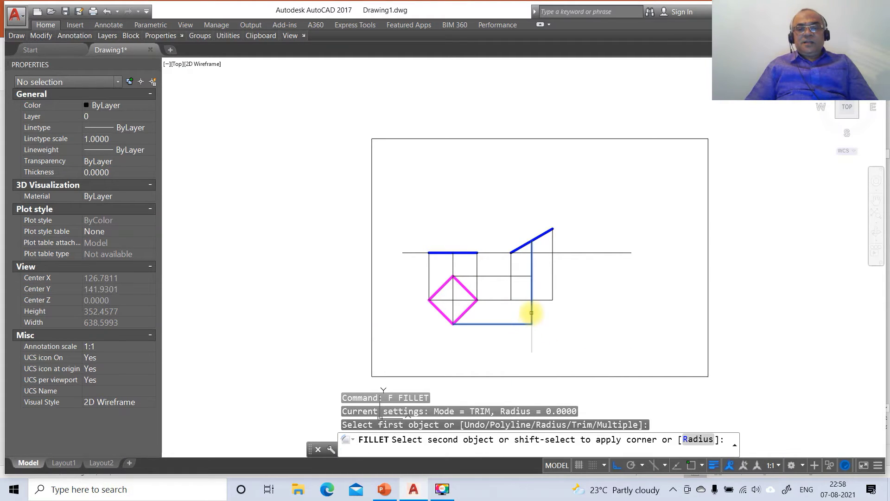
pyautogui.click(532, 313)
# - Draw the two upper edges of the second top view through the projector intersections, from left corner to top corner to right corner
pyautogui.write('Z')
pyautogui.press('Return')
pyautogui.write('W')
pyautogui.press('Return')
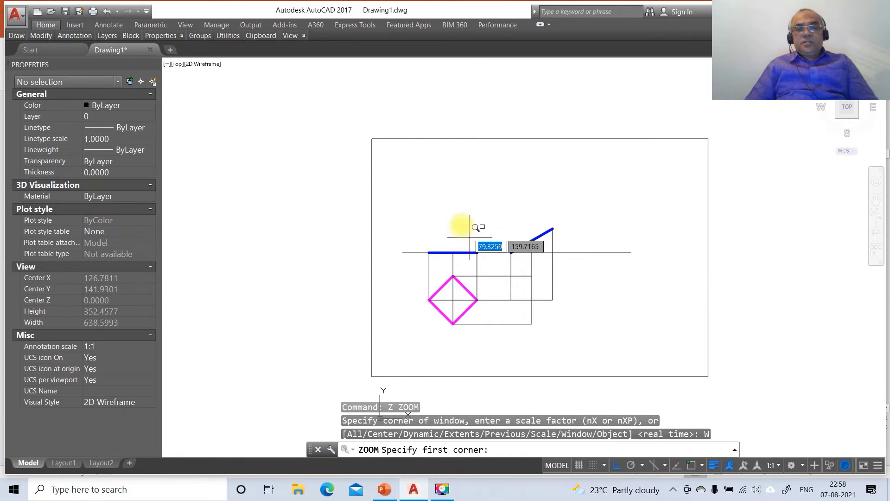
pyautogui.click(403, 204)
pyautogui.click(665, 351)
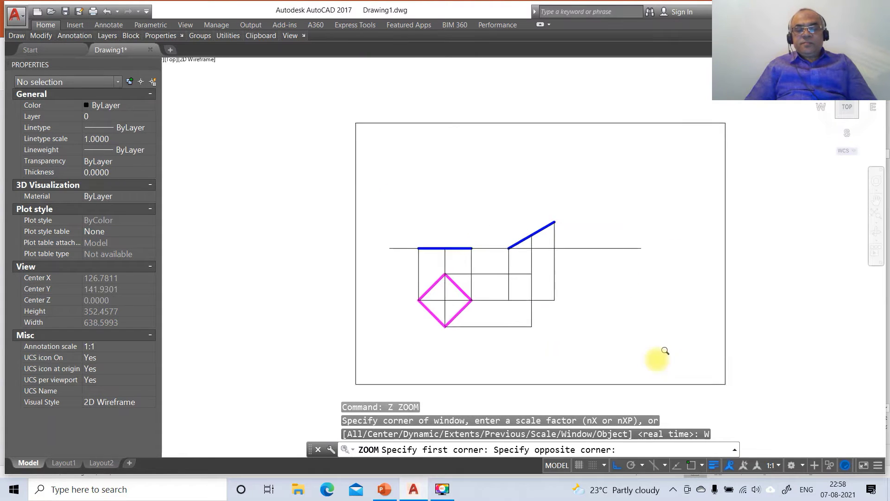
pyautogui.write('L')
pyautogui.press('Return')
pyautogui.write('INT')
pyautogui.press('Return')
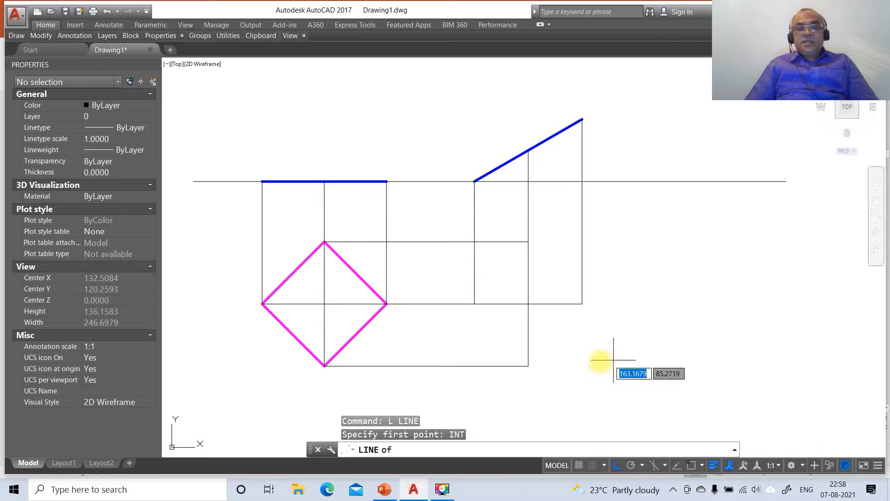
pyautogui.click(474, 304)
pyautogui.write('IN')
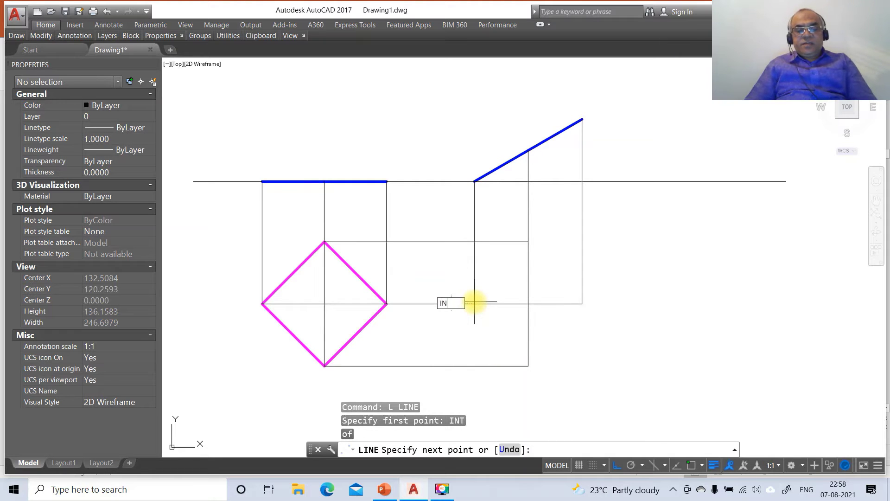
pyautogui.write('T')
pyautogui.press('Return')
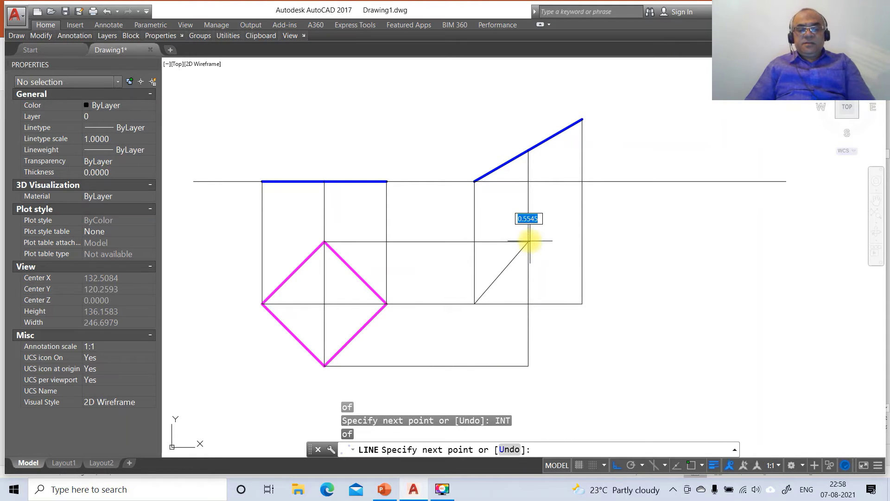
pyautogui.write('INT')
pyautogui.press('Return')
pyautogui.click(586, 302)
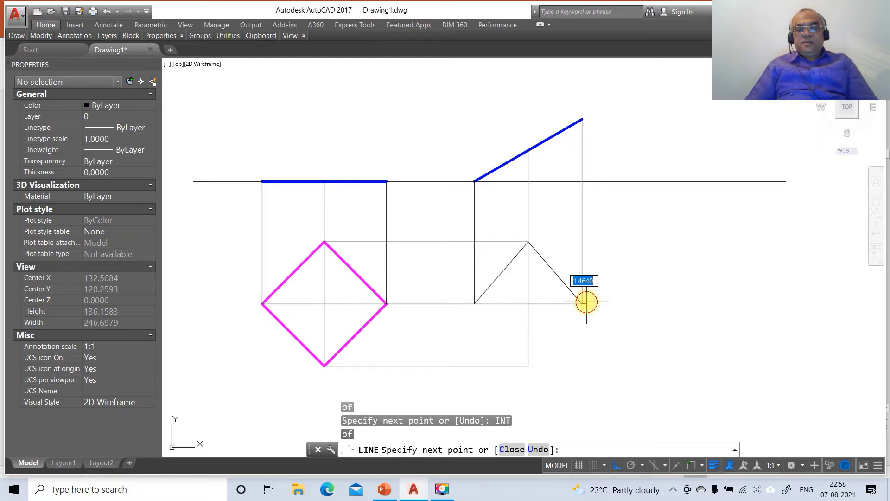
# - Continue the outline to the bottom projector intersection and close it to complete the four-sided top view
pyautogui.press('Return')
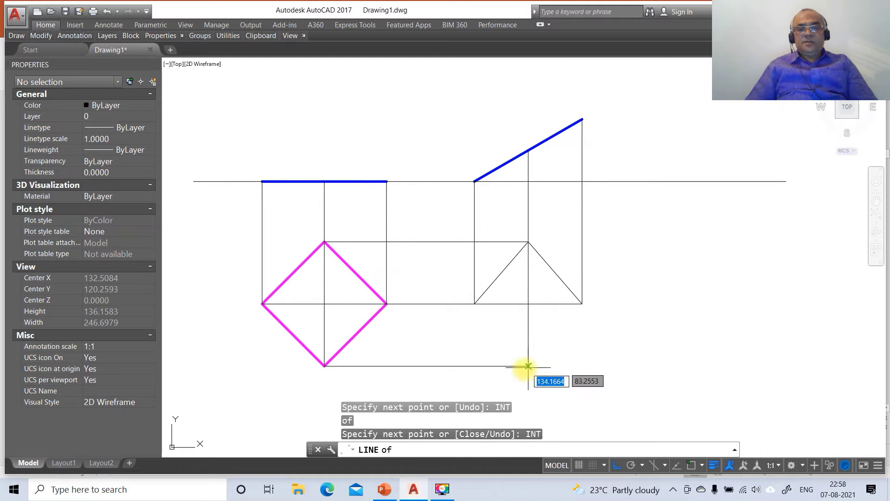
pyautogui.click(529, 366)
pyautogui.write('C')
pyautogui.press('Return')
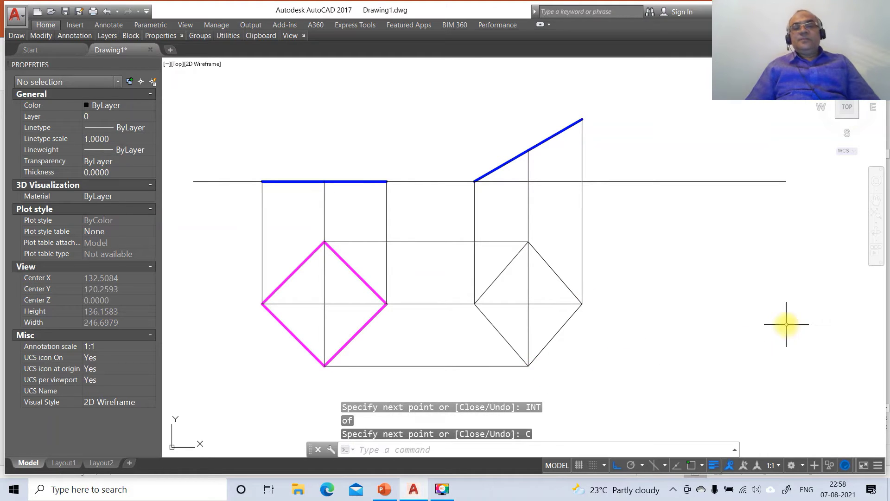
# - Break the central horizontal projector at the left corner of the new four-sided top view without leaving a gap
pyautogui.write('BR')
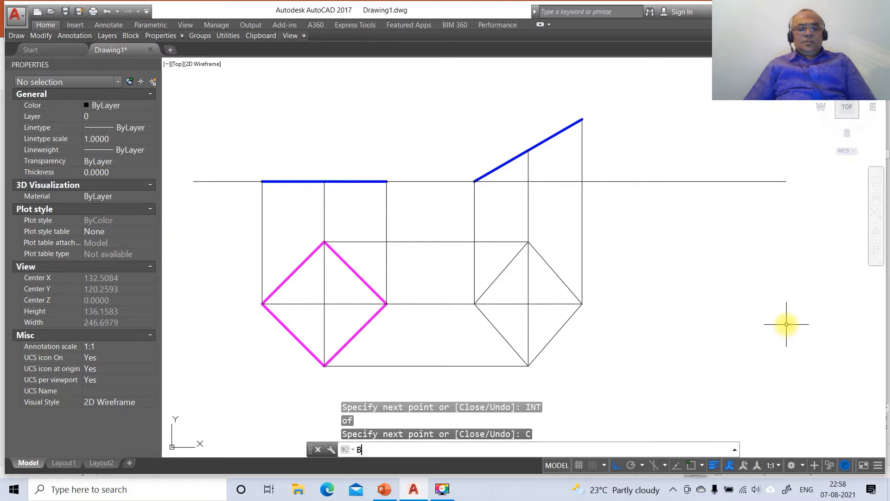
pyautogui.press('Return')
pyautogui.click(517, 303)
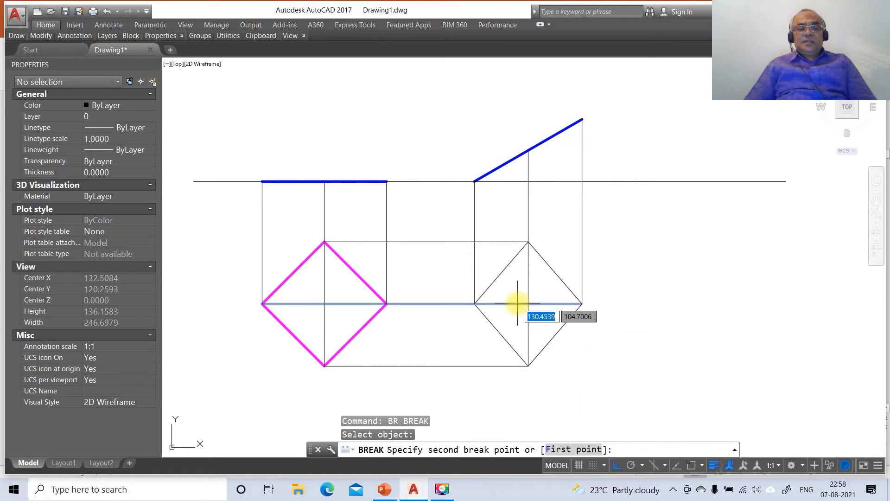
pyautogui.write('F')
pyautogui.press('Return')
pyautogui.write('INT')
pyautogui.press('Return')
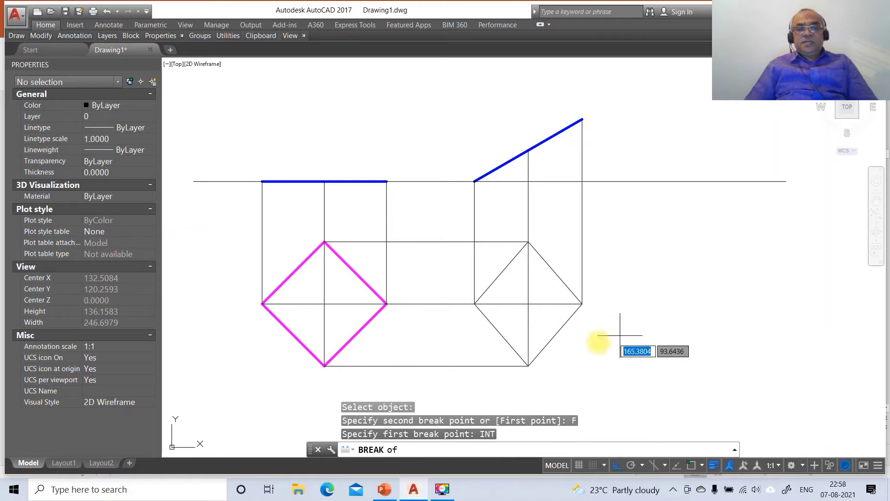
pyautogui.click(475, 304)
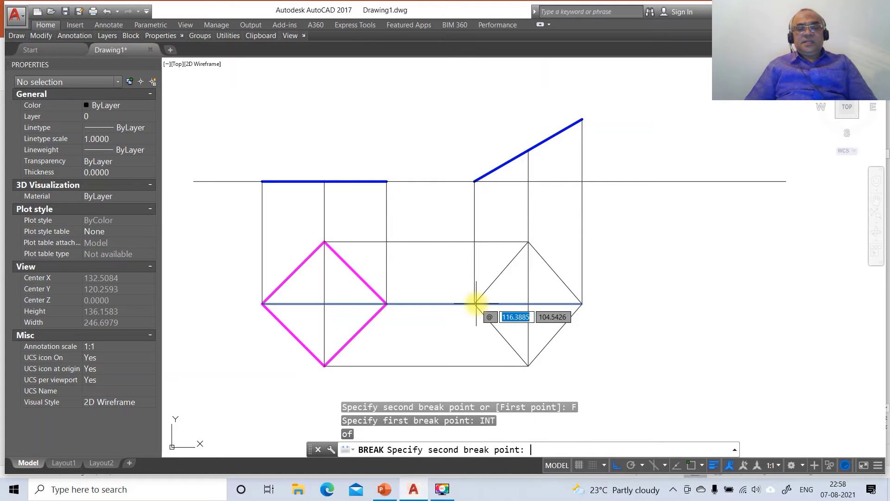
pyautogui.write('@')
pyautogui.press('Return')
# - Break the middle vertical projector at the top corner of the new top view without leaving a gap
pyautogui.press('Return')
pyautogui.click(527, 323)
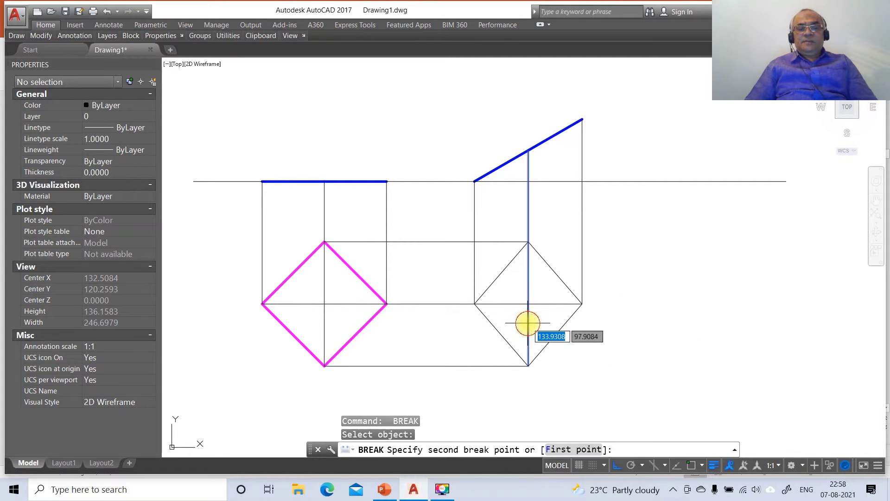
pyautogui.write('F')
pyautogui.press('Return')
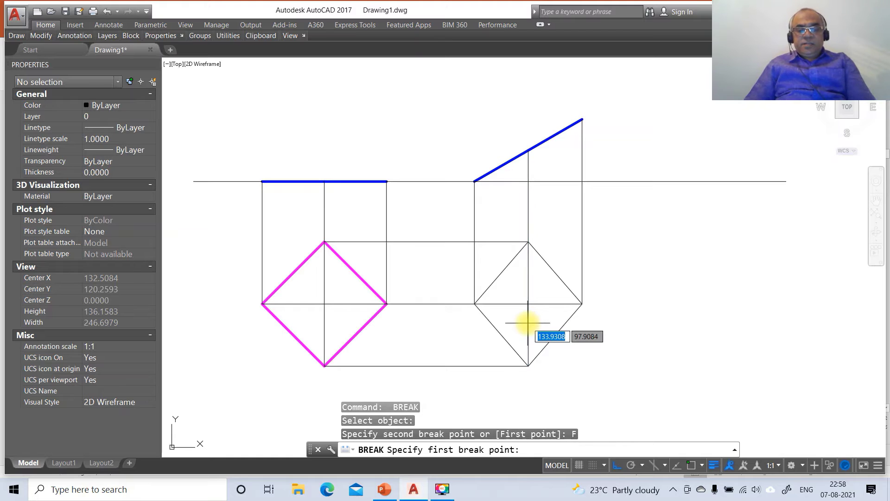
pyautogui.write('INT')
pyautogui.press('Return')
pyautogui.click(525, 247)
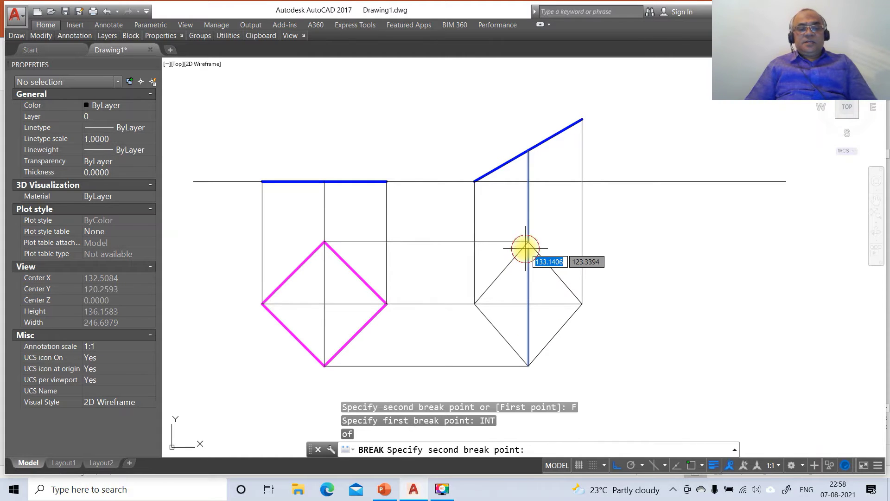
pyautogui.write('@')
pyautogui.press('Return')
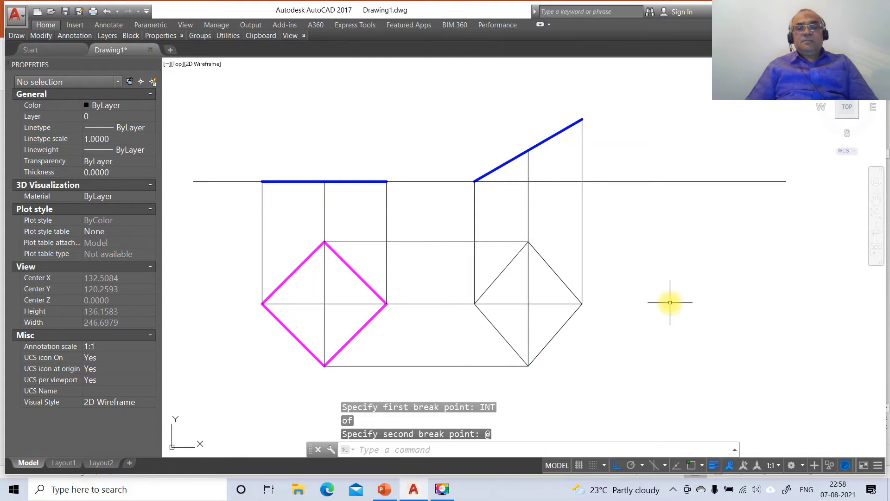
# - Move the four edges of the new top view to the TV layer and clear the selection
pyautogui.click(496, 279)
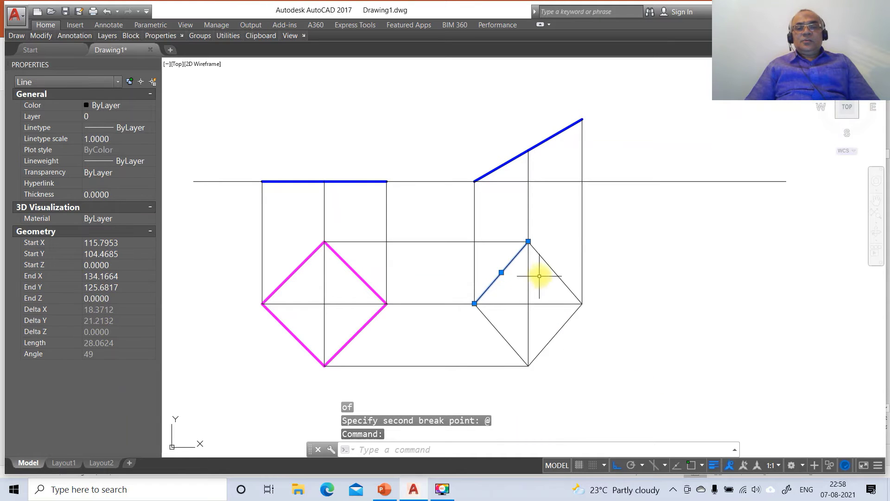
pyautogui.click(547, 265)
pyautogui.click(551, 339)
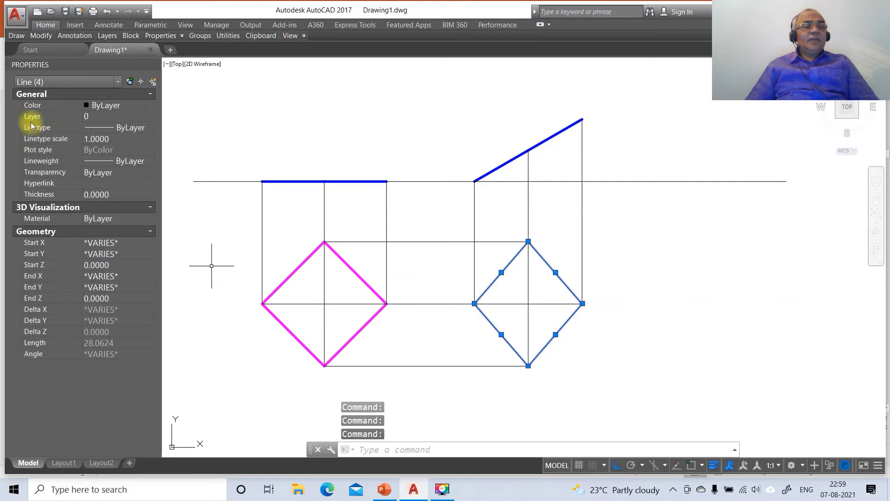
pyautogui.click(111, 117)
pyautogui.click(150, 116)
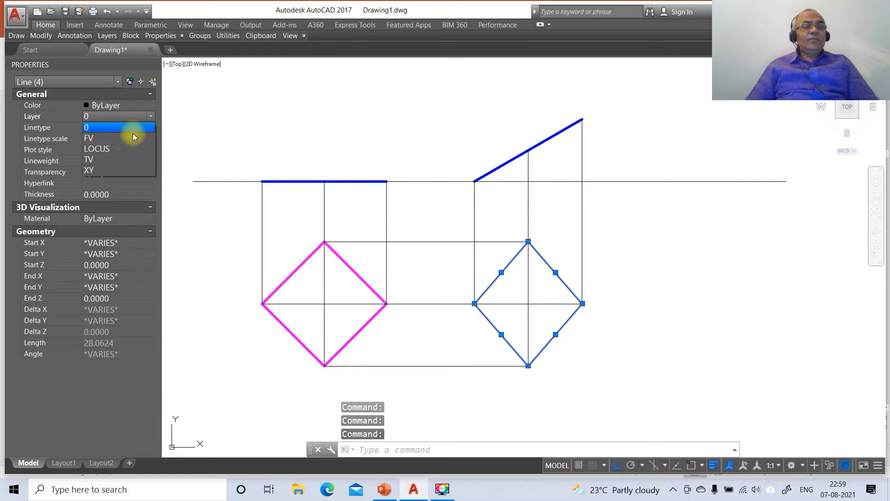
pyautogui.click(111, 154)
pyautogui.press('Escape')
pyautogui.press('Escape')
pyautogui.press('Escape')
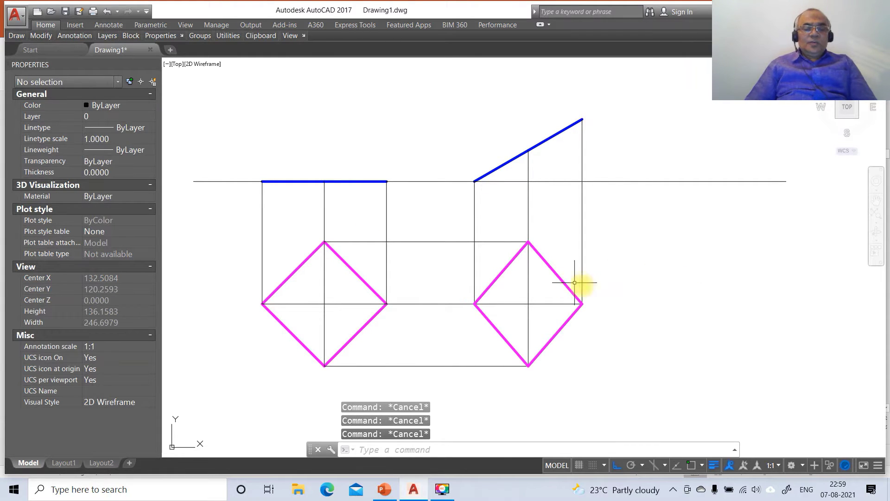
# - Dimension the horizontal diagonal of the first magenta square between its left and right corners, placing the dimension below the square
pyautogui.write('D')
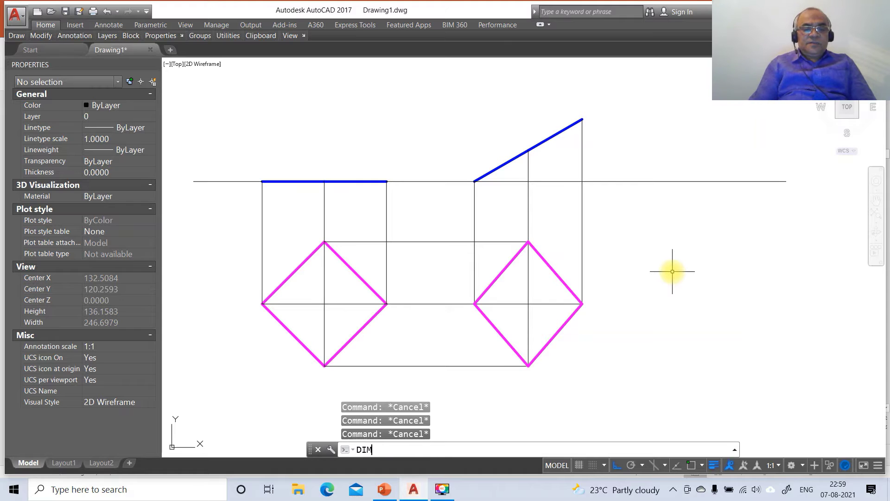
pyautogui.write('IM')
pyautogui.press('Return')
pyautogui.write('INT')
pyautogui.press('Return')
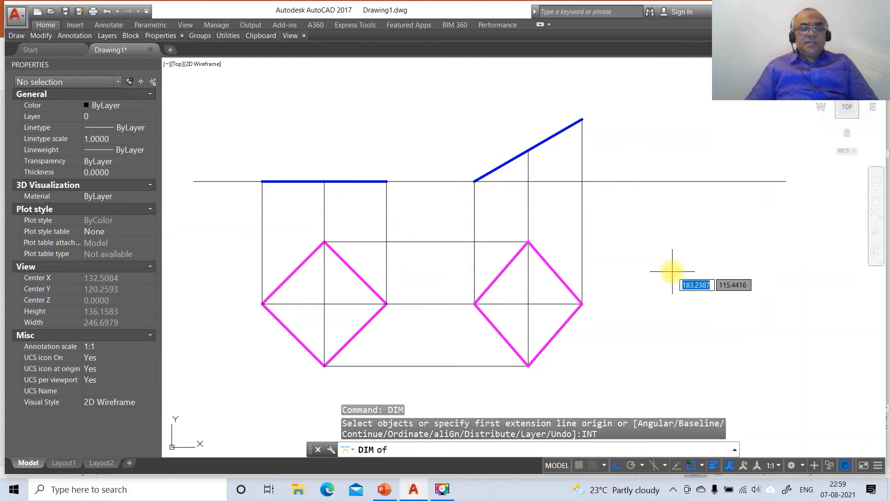
pyautogui.click(265, 304)
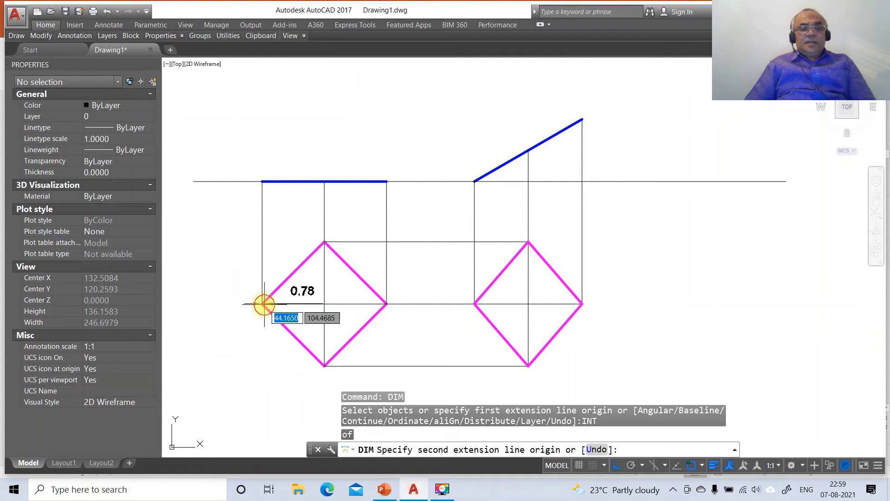
pyautogui.write('INT')
pyautogui.press('Return')
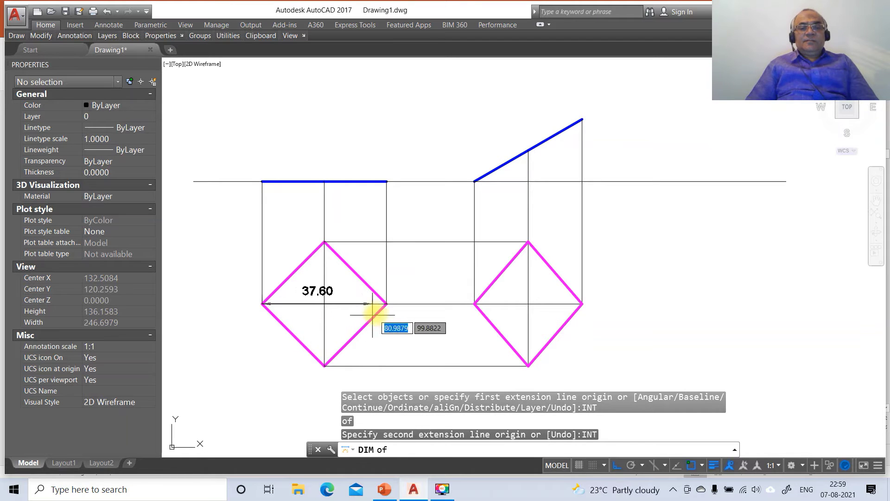
pyautogui.click(386, 304)
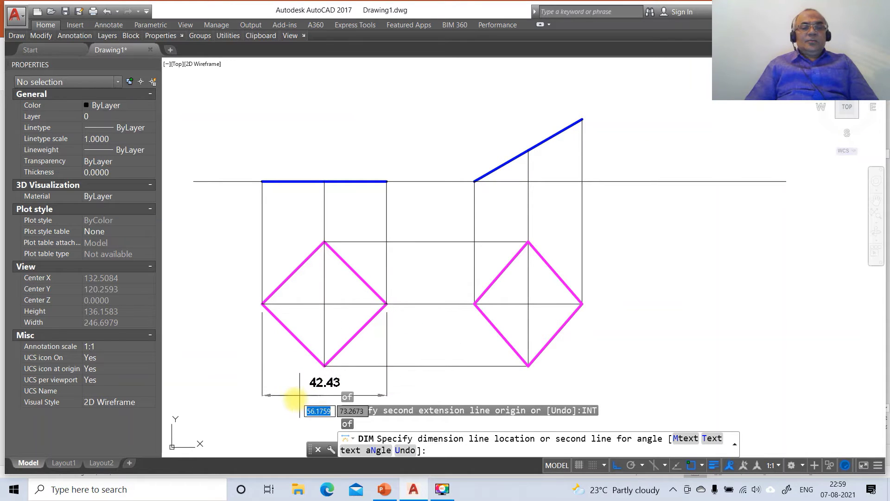
pyautogui.click(280, 404)
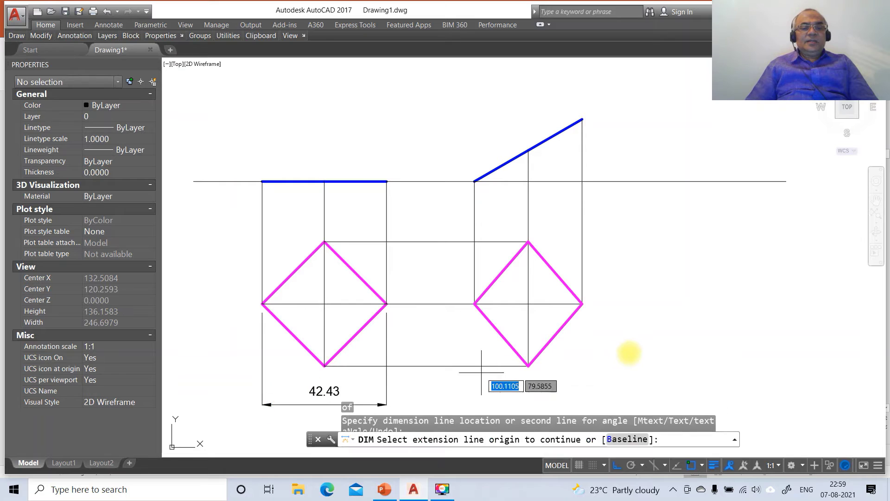
pyautogui.press('Escape')
pyautogui.press('Escape')
pyautogui.press('Escape')
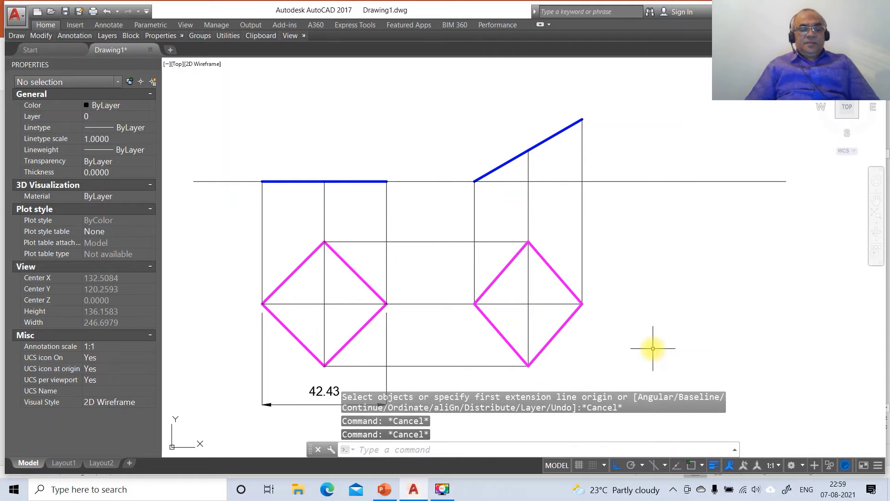
# - Dimension the horizontal diagonal of the second magenta top view between its left and right corners, placing the dimension below the view
pyautogui.write('z')
pyautogui.press('Return')
pyautogui.scroll(-4, 612, 283)
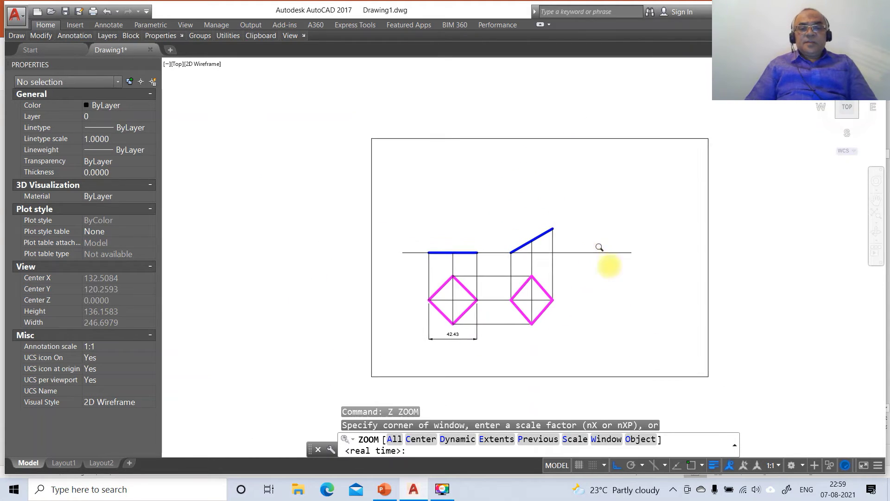
pyautogui.write('w')
pyautogui.press('Return')
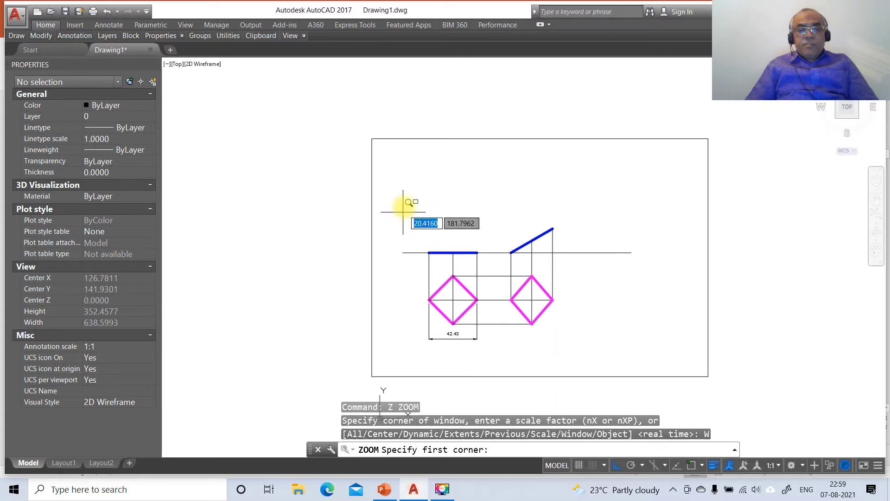
pyautogui.click(386, 198)
pyautogui.click(707, 376)
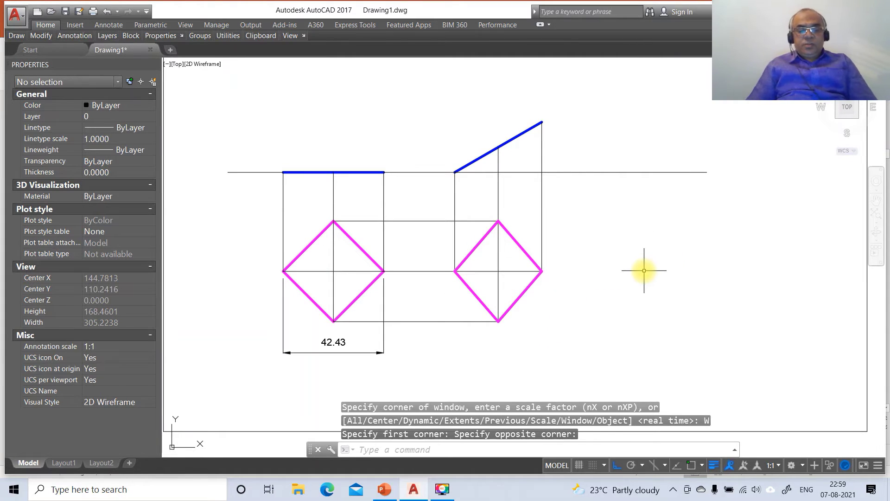
pyautogui.write('DIM')
pyautogui.press('Return')
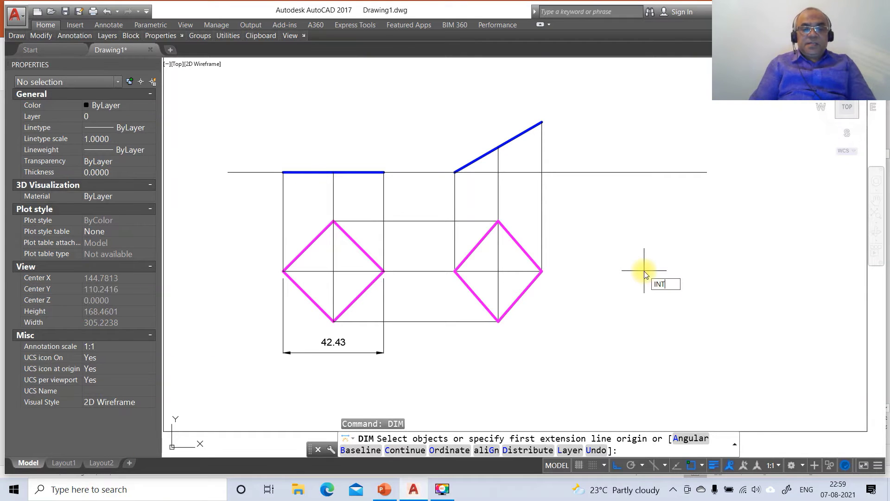
pyautogui.press('Return')
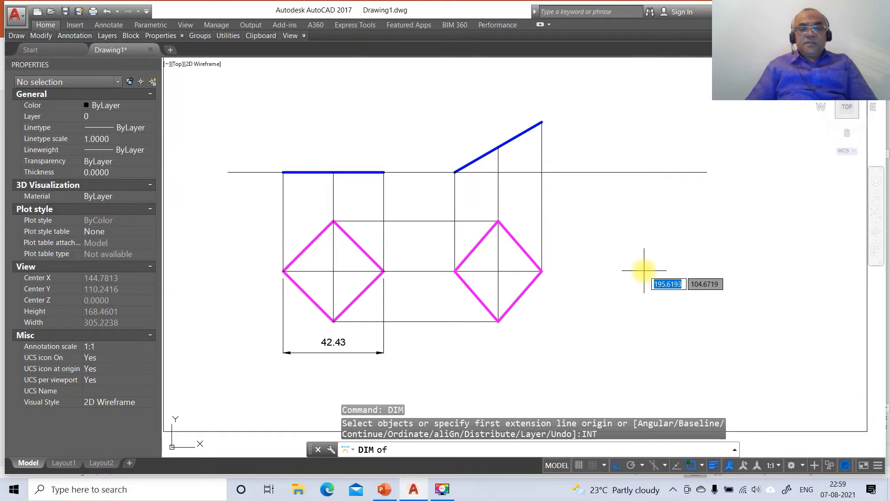
pyautogui.click(455, 270)
pyautogui.write('INT')
pyautogui.press('Return')
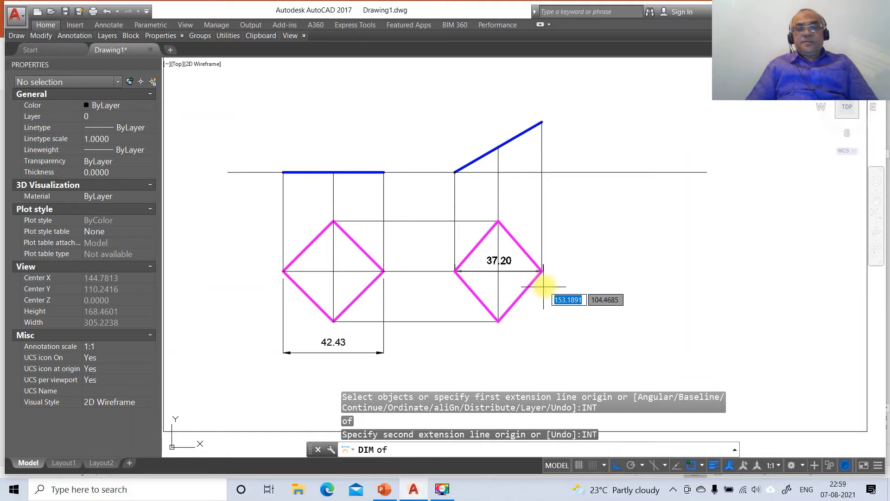
pyautogui.click(542, 270)
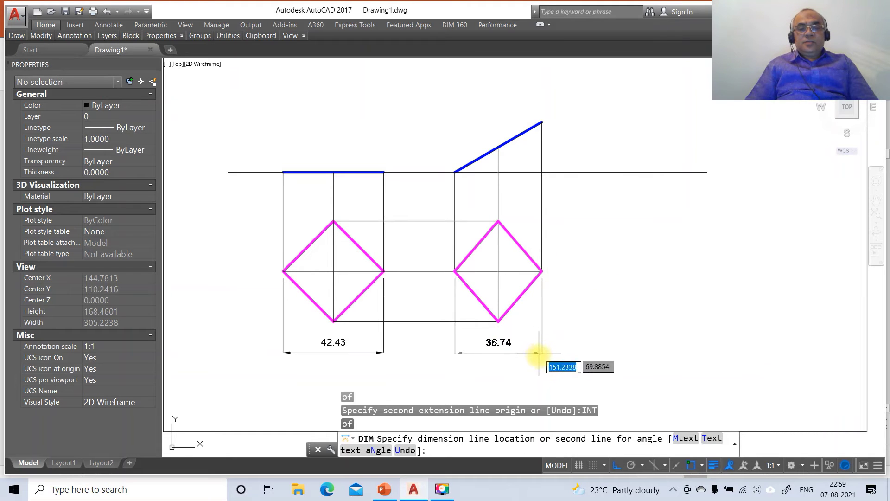
pyautogui.click(538, 358)
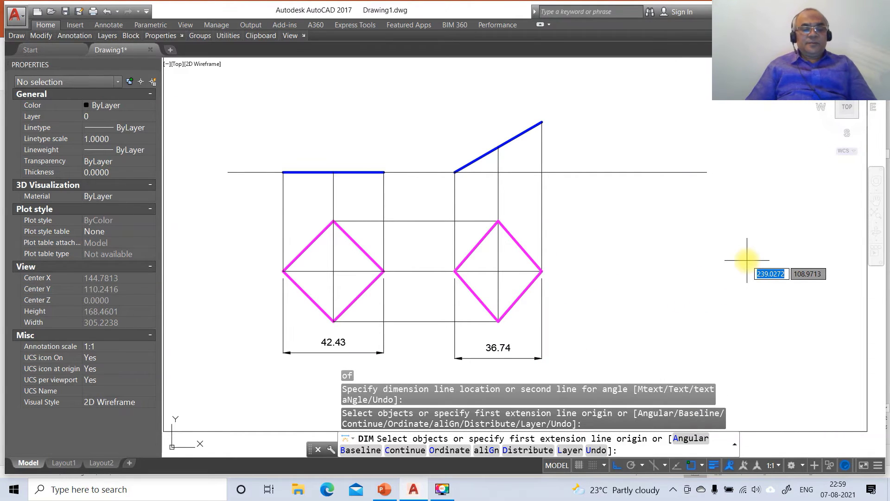
pyautogui.press('Escape')
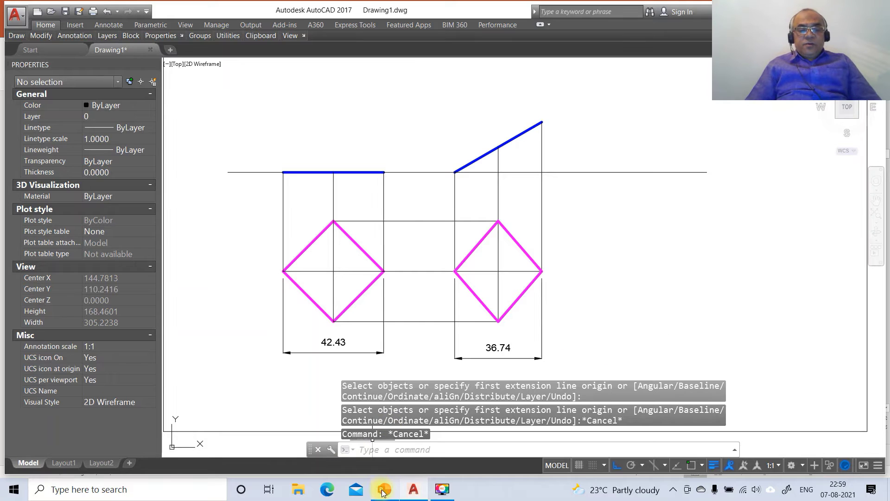
# - Switch to PowerPoint, examine the third-stage construction on slides 31 and 32, and return to AutoCAD
pyautogui.click(382, 491)
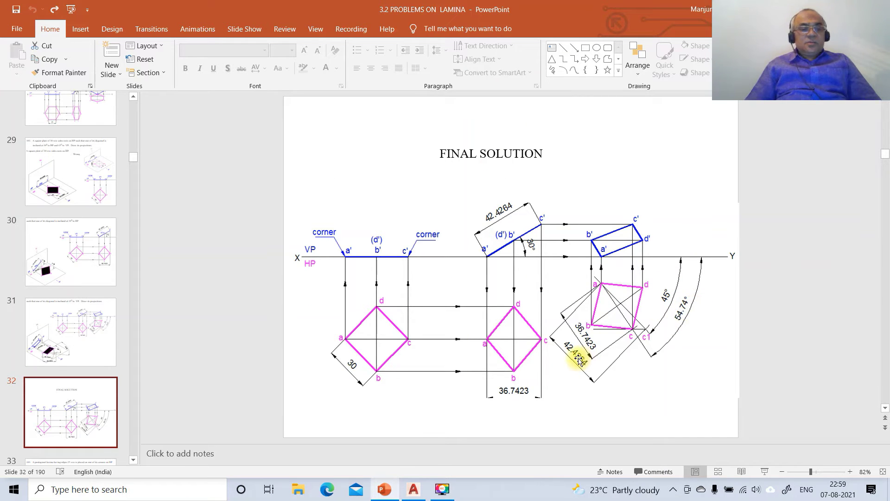
pyautogui.click(109, 331)
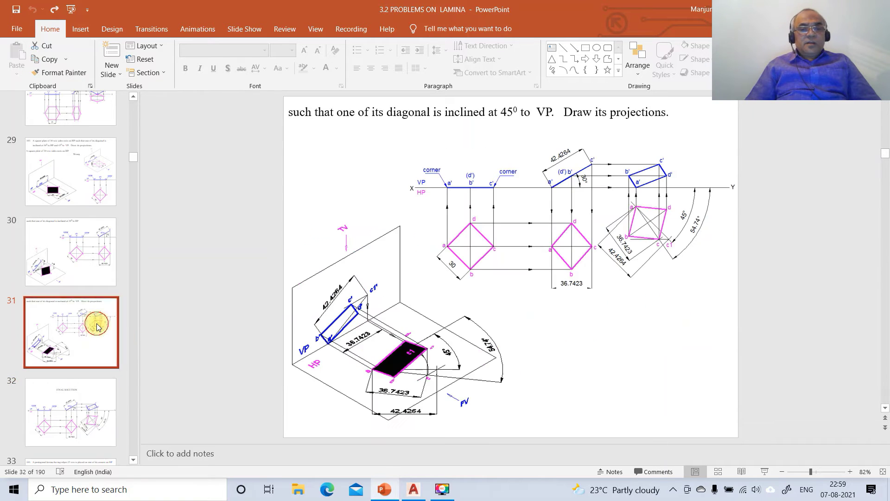
pyautogui.click(102, 391)
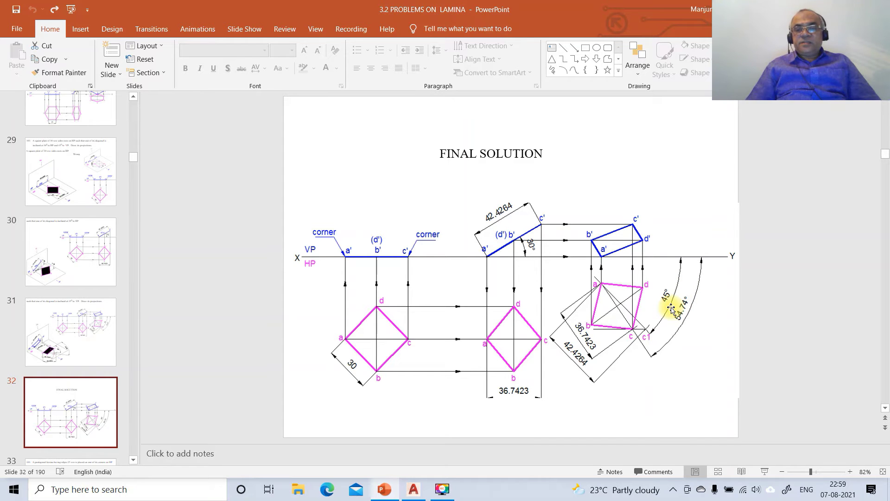
pyautogui.click(414, 490)
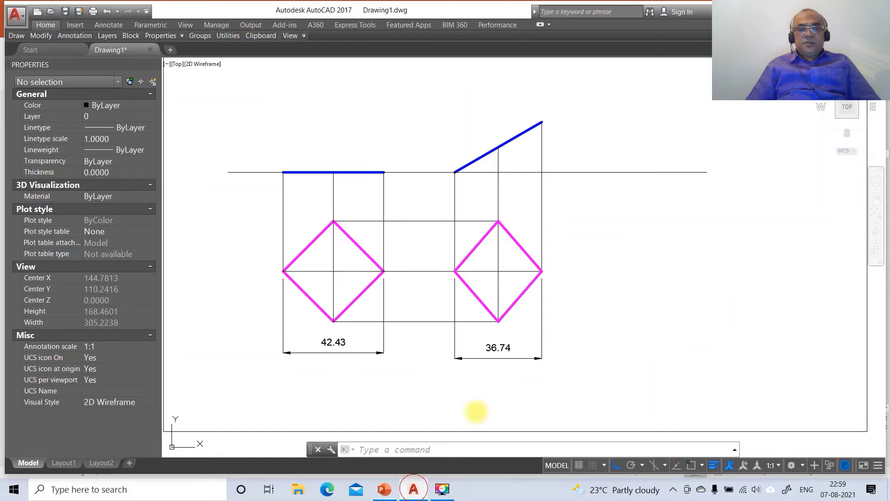
# - Draw a 100 mm line at -45° from a point on the reference line beyond the inclined blue front view
pyautogui.write('l')
pyautogui.press('Return')
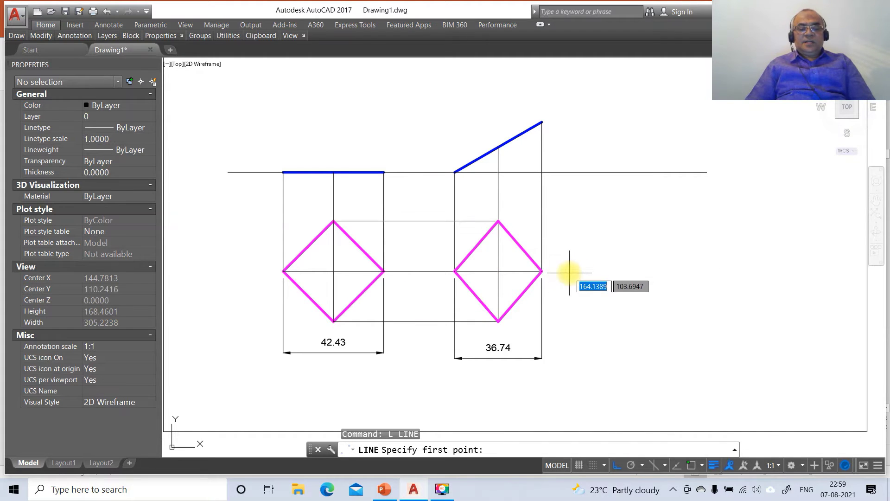
pyautogui.write('NEA')
pyautogui.press('Return')
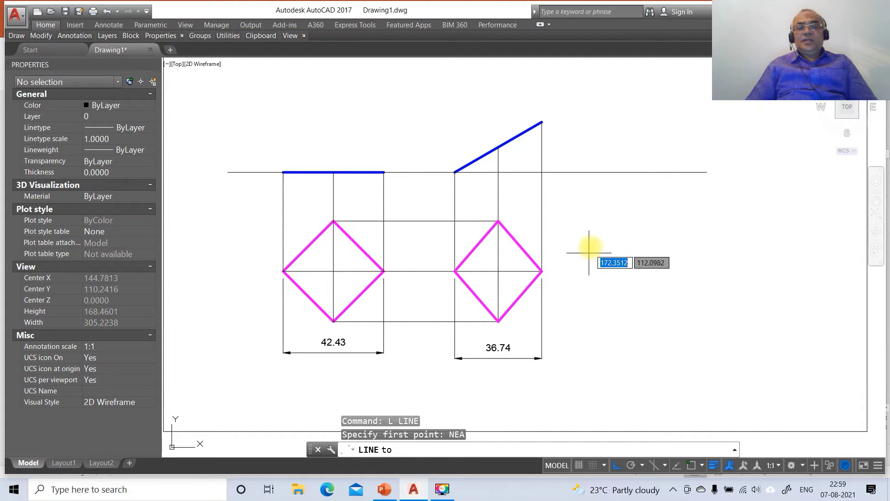
pyautogui.click(597, 173)
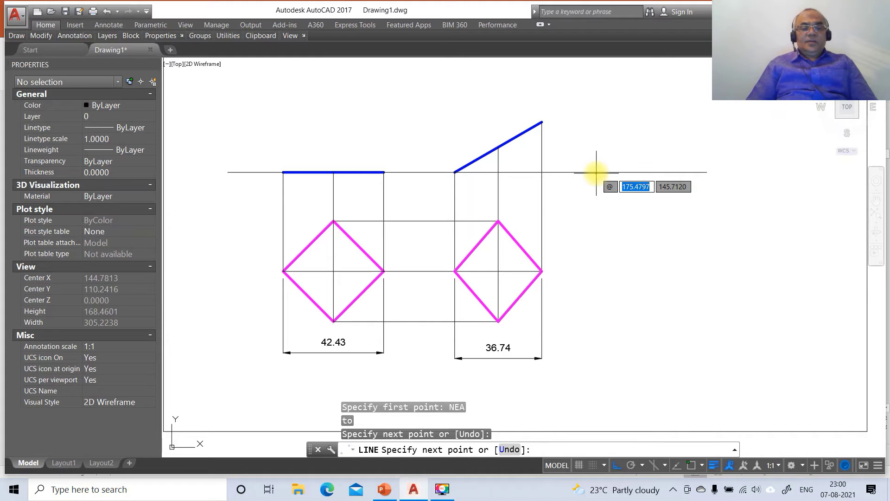
pyautogui.write('100')
pyautogui.press('Tab')
pyautogui.write('-4')
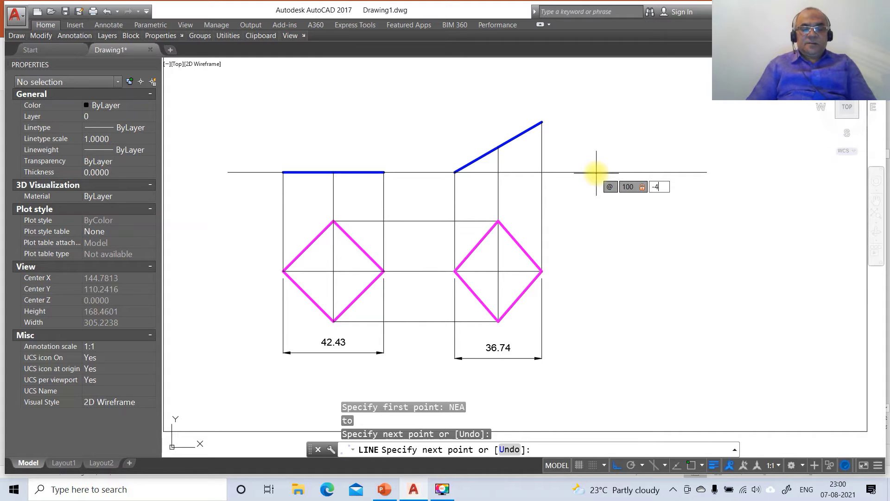
pyautogui.write('5')
pyautogui.press('Return')
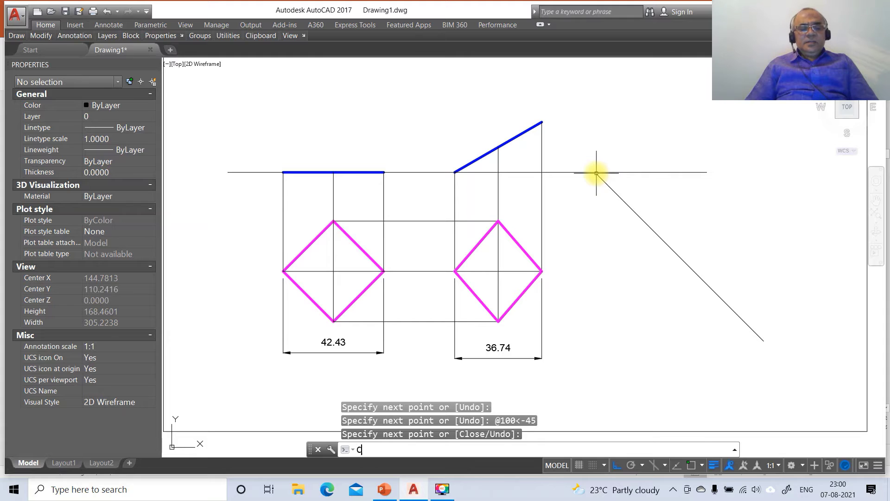
# - Draw a circle of radius 42.43 mm centred on the upper part of the 45° line
pyautogui.write('c')
pyautogui.press('Return')
pyautogui.write('NEA')
pyautogui.press('Return')
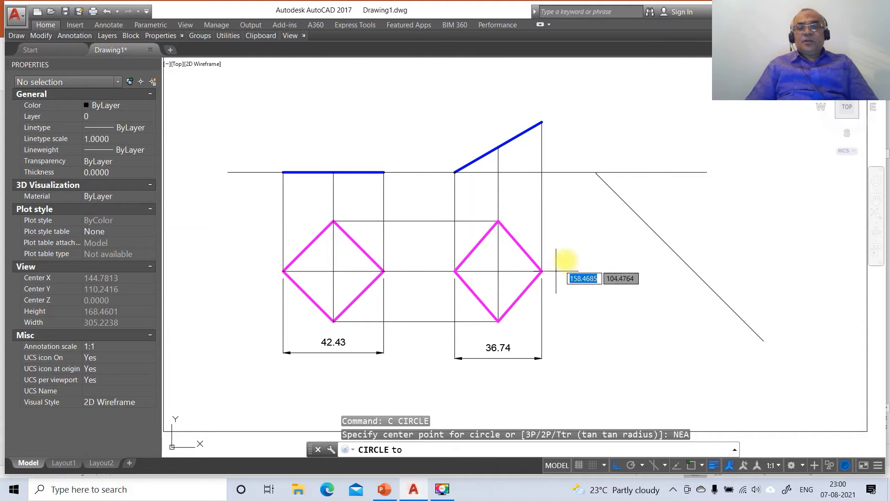
pyautogui.click(636, 215)
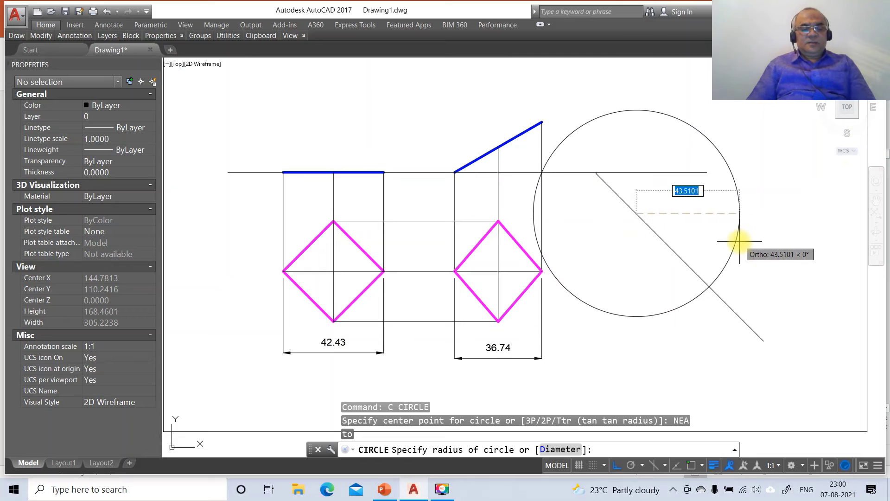
pyautogui.write('42.43')
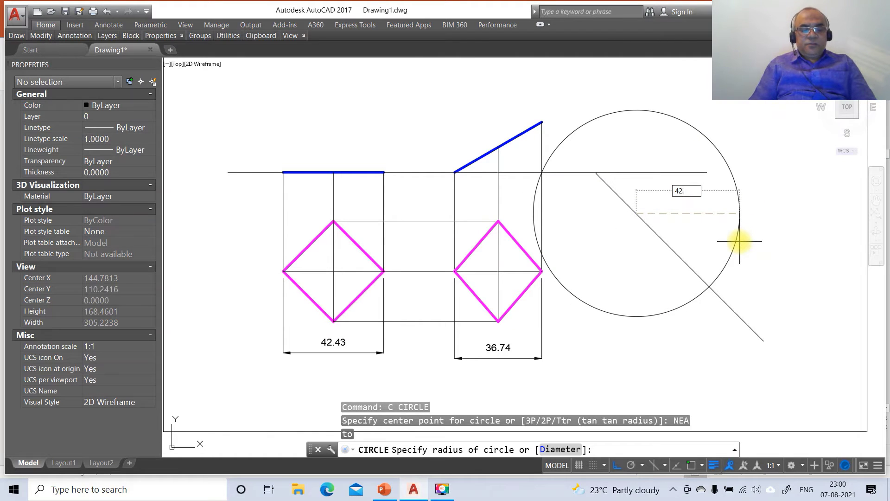
pyautogui.press('Return')
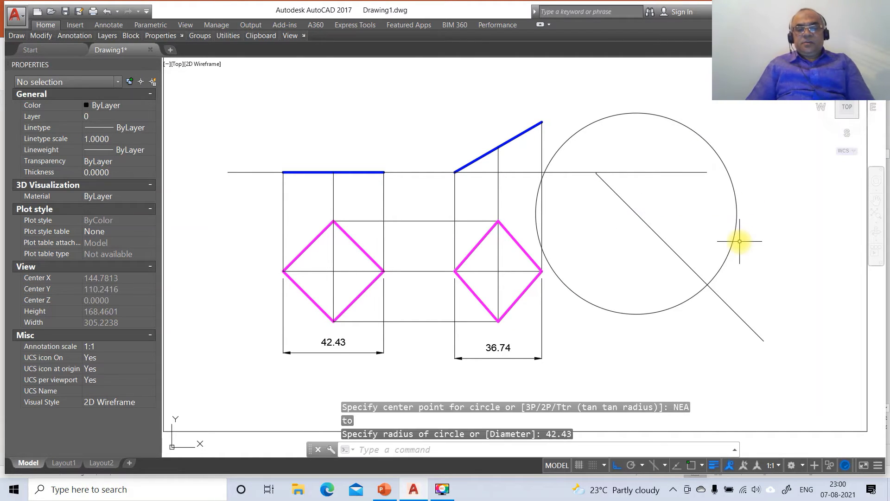
# - Draw a horizontal line leftward from the lower intersection of the circle and the 45° line
pyautogui.write('l')
pyautogui.press('Return')
pyautogui.write('int:')
pyautogui.press('Return')
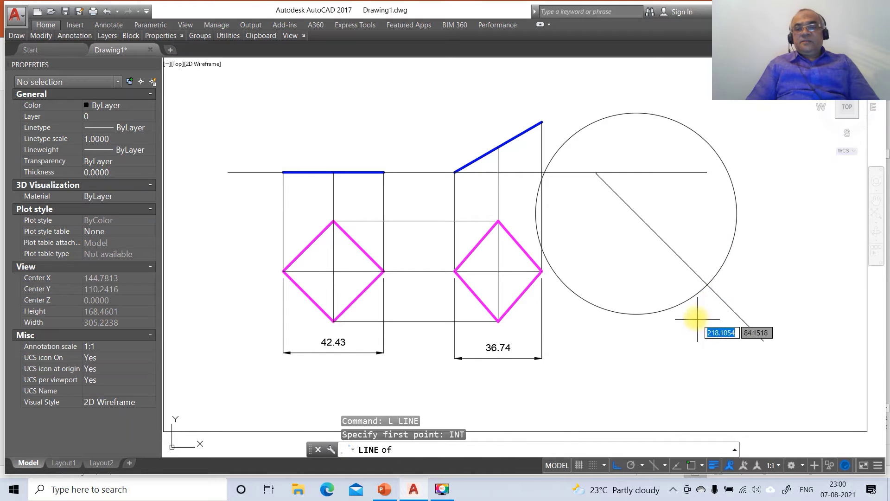
pyautogui.click(709, 284)
pyautogui.click(622, 293)
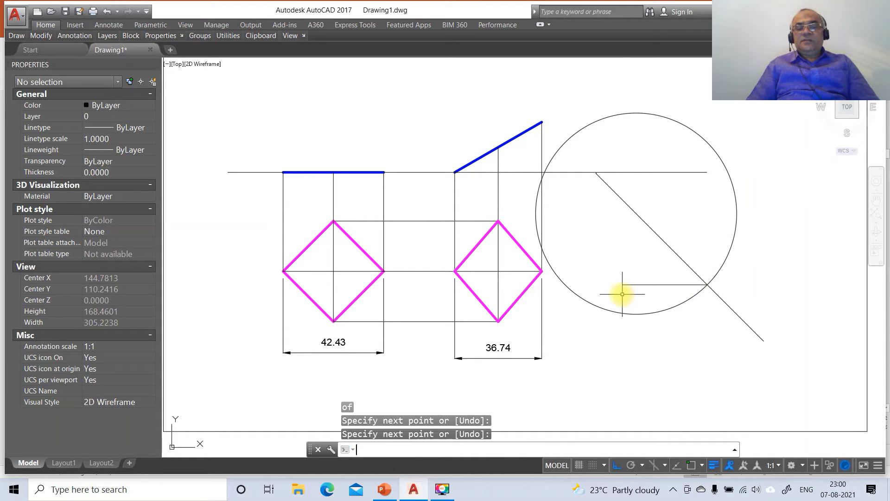
pyautogui.press('Return')
# - Break the circle on both sides of its lower intersection with the 45° line, leaving a short arc at the crossing
pyautogui.write('B')
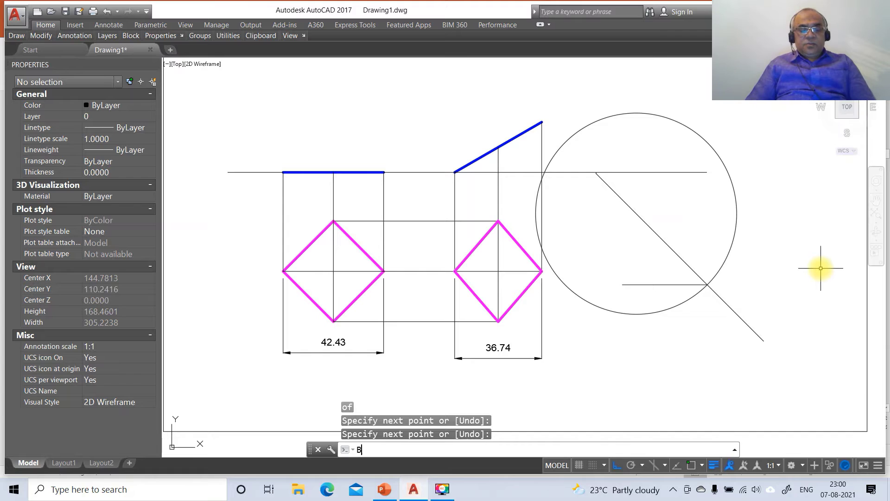
pyautogui.write('R')
pyautogui.press('Return')
pyautogui.click(684, 302)
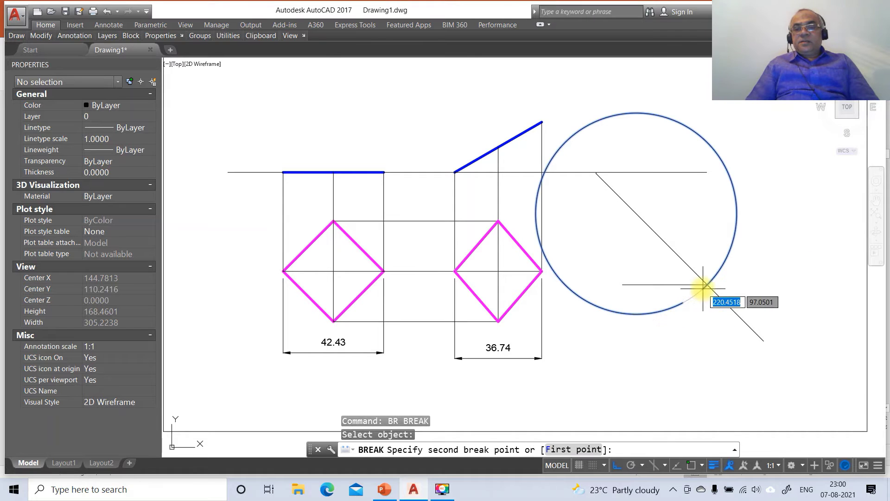
pyautogui.click(703, 291)
pyautogui.press('Return')
pyautogui.click(709, 281)
pyautogui.click(727, 257)
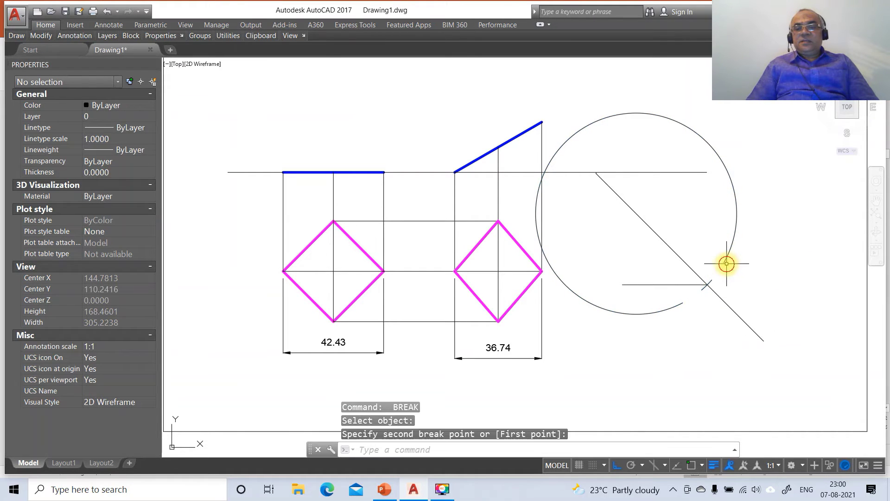
# - Erase the large remaining part of the broken circle, keeping the short arc at the crossing
pyautogui.write('E')
pyautogui.press('Return')
pyautogui.click(730, 252)
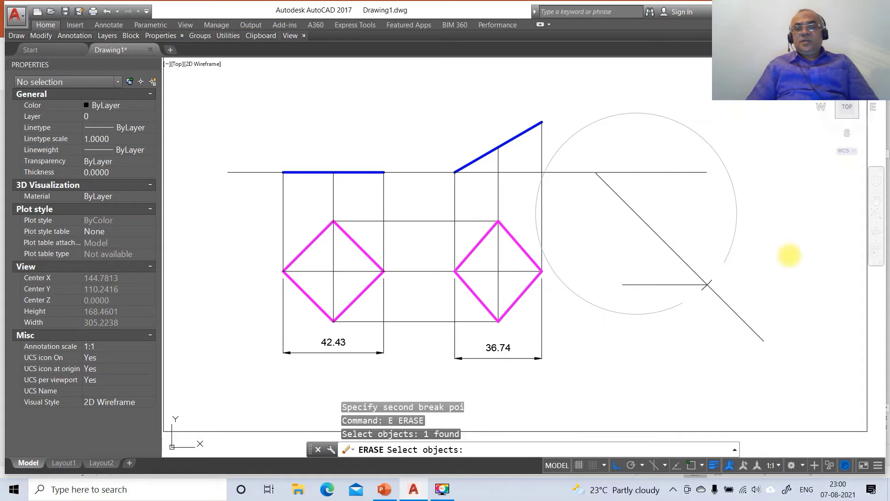
pyautogui.press('Return')
# - Trim the end of the 45° line that extends beyond the short arc
pyautogui.write('TR')
pyautogui.press('Return')
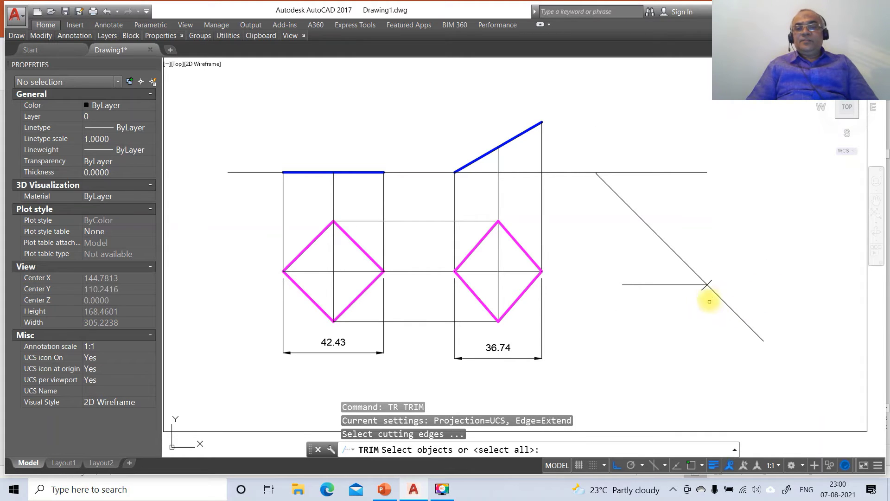
pyautogui.click(704, 290)
pyautogui.press('Return')
pyautogui.click(718, 295)
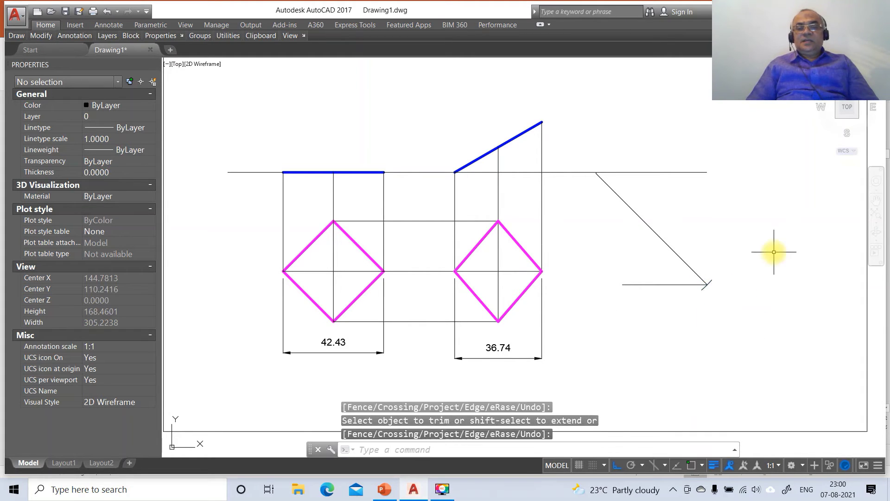
pyautogui.press('Return')
# - Draw a circle of radius 36.74 mm from the same centre as the short arc
pyautogui.write('C')
pyautogui.press('Return')
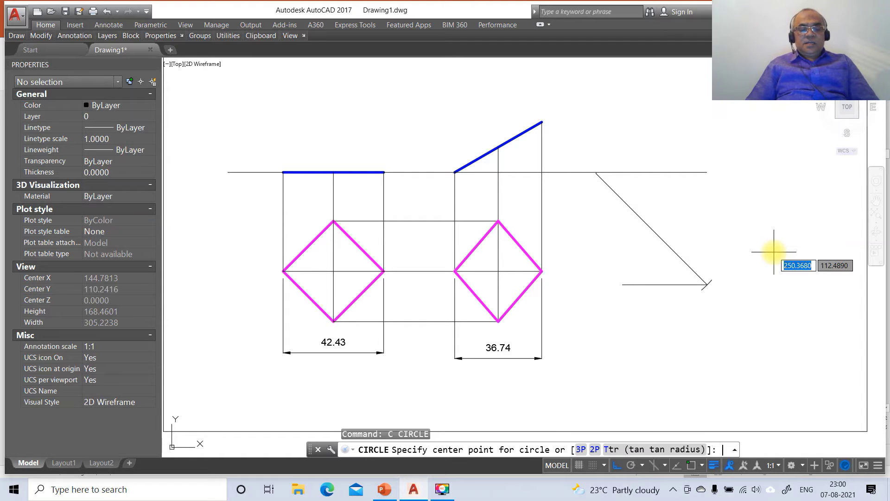
pyautogui.write('CEN')
pyautogui.press('Return')
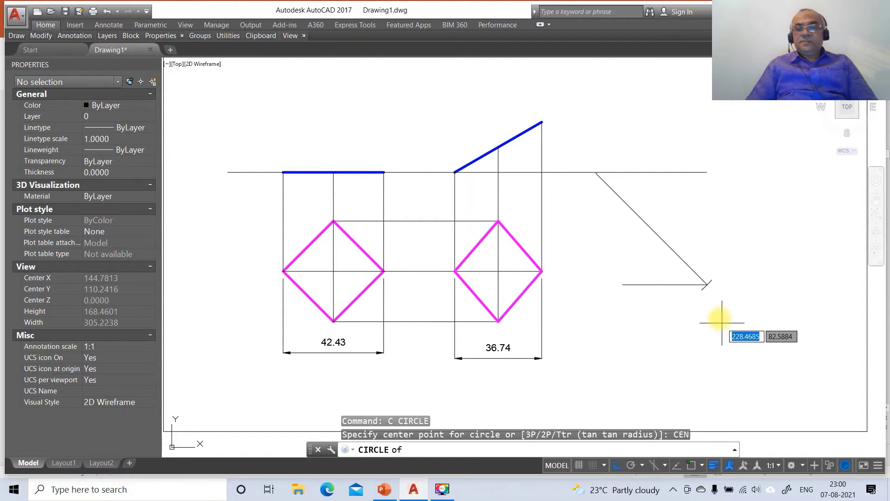
pyautogui.click(704, 288)
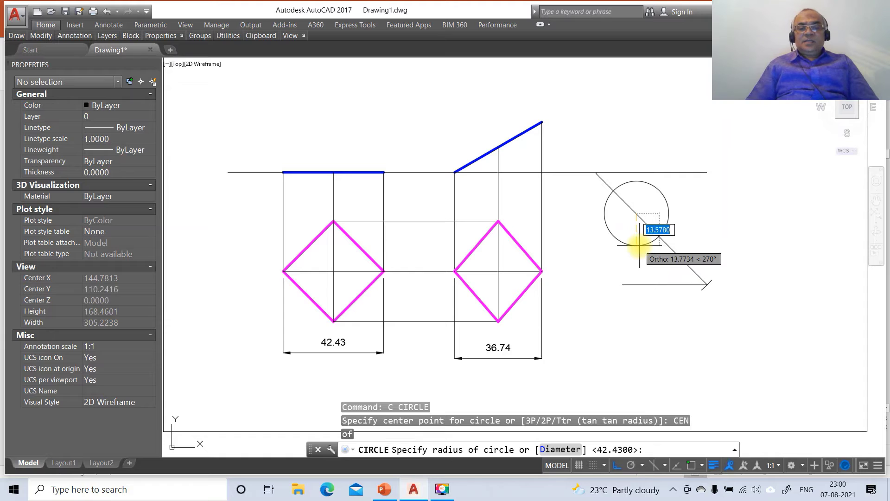
pyautogui.write('36.74')
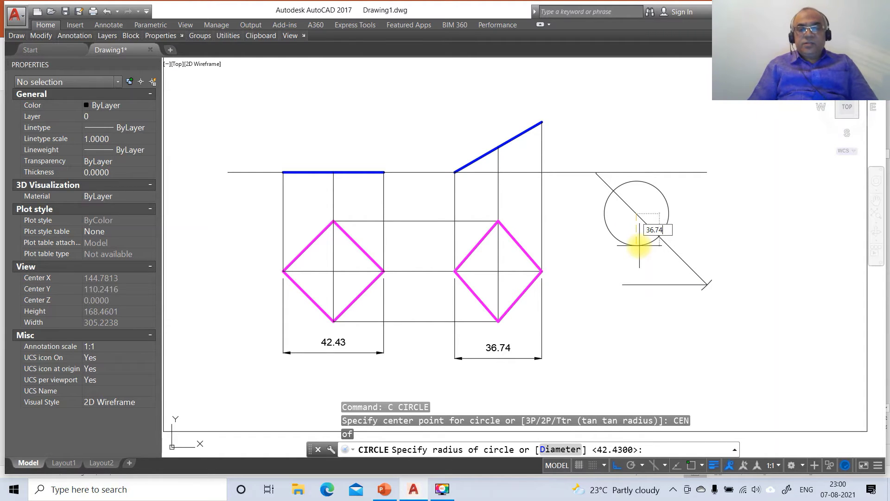
pyautogui.press('Return')
# - Break the new circle on both sides of its crossing with the short horizontal line, leaving a small arc there
pyautogui.write('br')
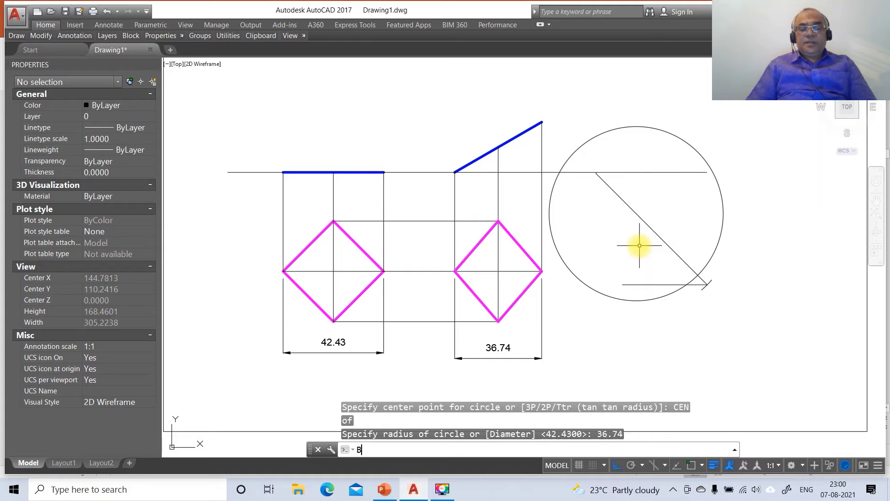
pyautogui.press('Return')
pyautogui.click(667, 296)
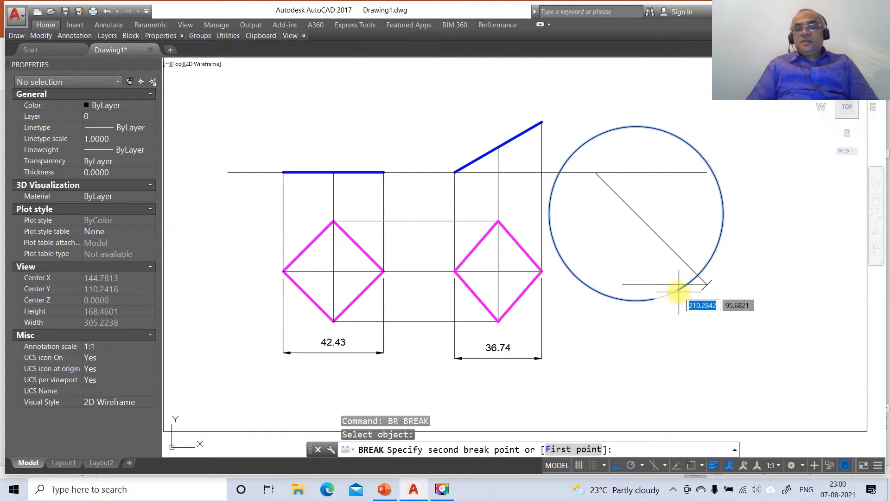
pyautogui.click(681, 289)
pyautogui.press('Return')
pyautogui.click(690, 280)
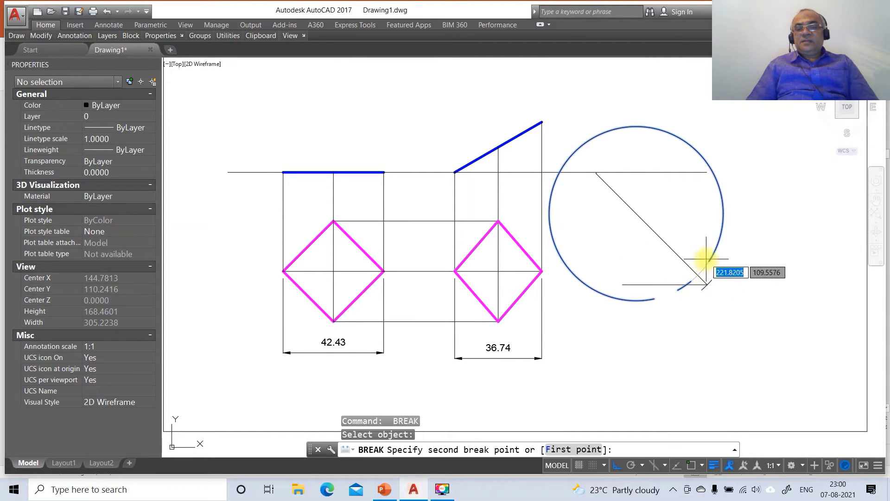
pyautogui.click(709, 261)
# - Erase the large remaining part of the broken circle, keeping the small arc on the horizontal line
pyautogui.write('e')
pyautogui.press('Return')
pyautogui.click(718, 223)
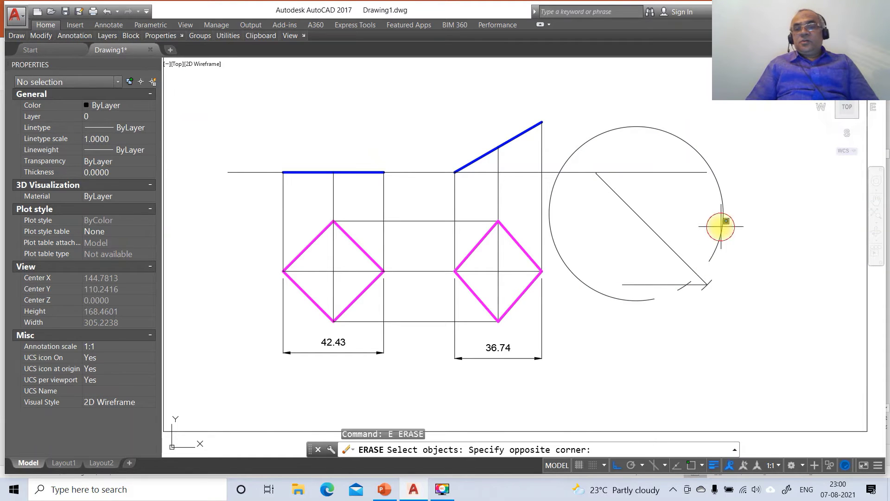
pyautogui.click(709, 248)
pyautogui.press('Return')
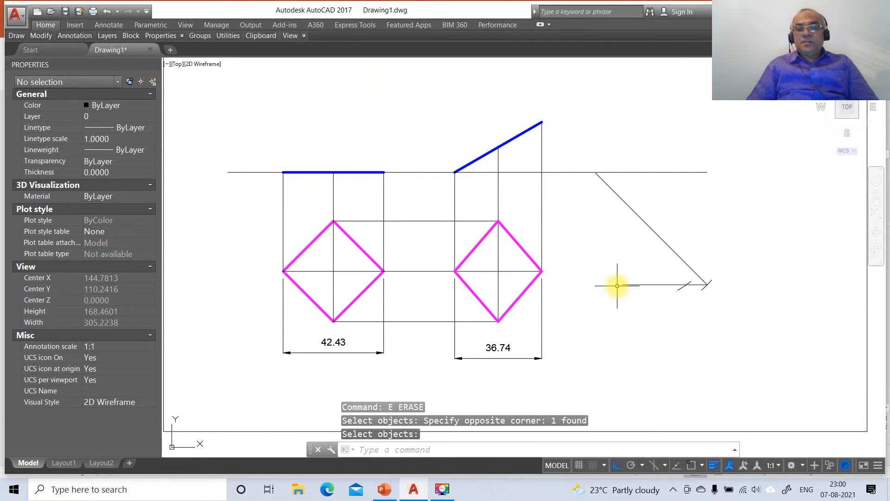
# - Select the horizontal and vertical diagonals of the rhombus above the 36.74 dimension for copying
pyautogui.write('c')
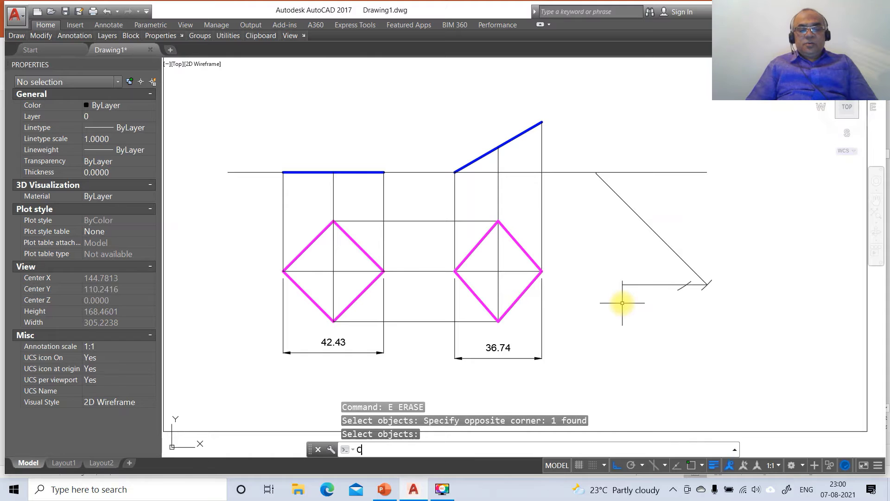
pyautogui.write('o')
pyautogui.press('Return')
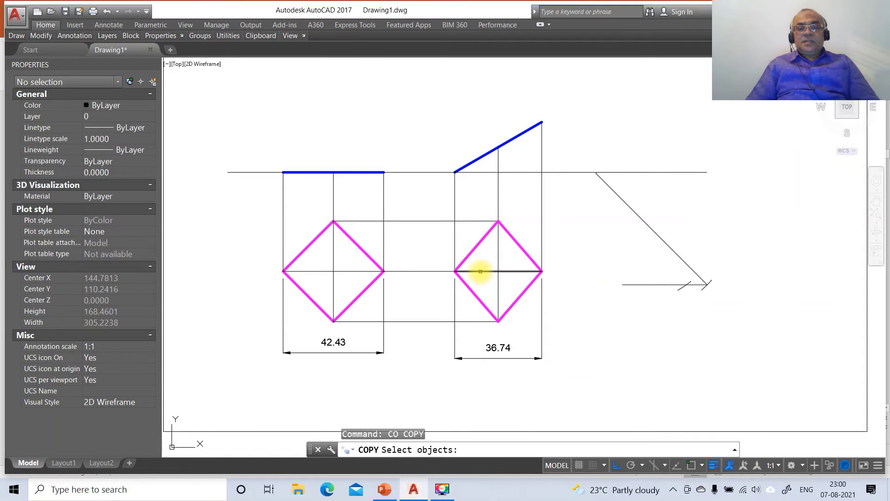
pyautogui.click(481, 271)
pyautogui.click(499, 260)
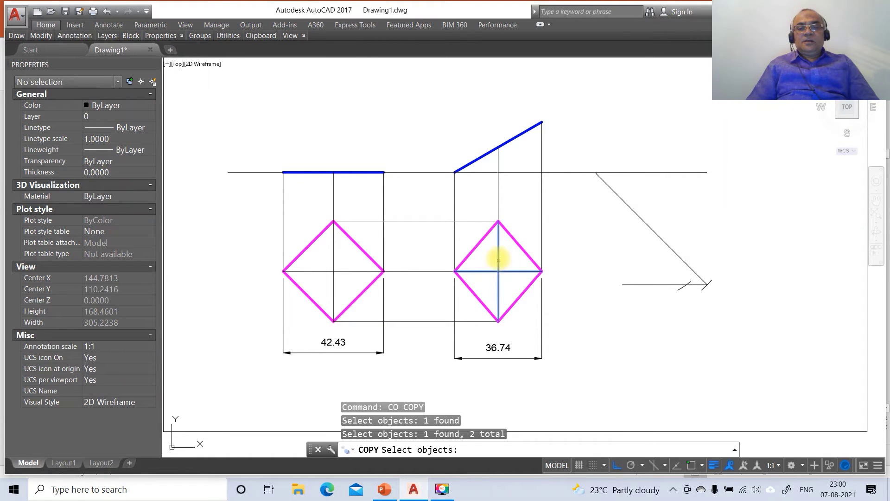
# - Copy the foreshortened rhombus with its diagonals, from its left corner to the arc centre on the slanted construction line
pyautogui.click(514, 240)
pyautogui.click(479, 242)
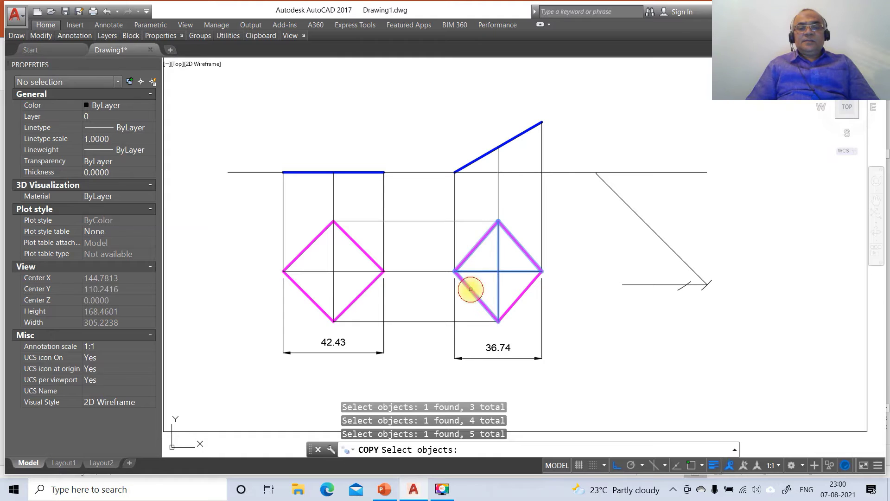
pyautogui.press('Return')
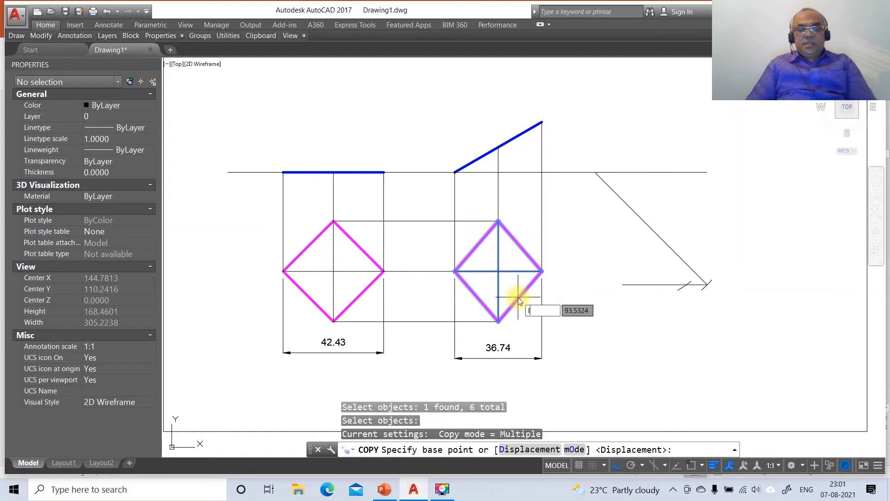
pyautogui.write('int')
pyautogui.press('Return')
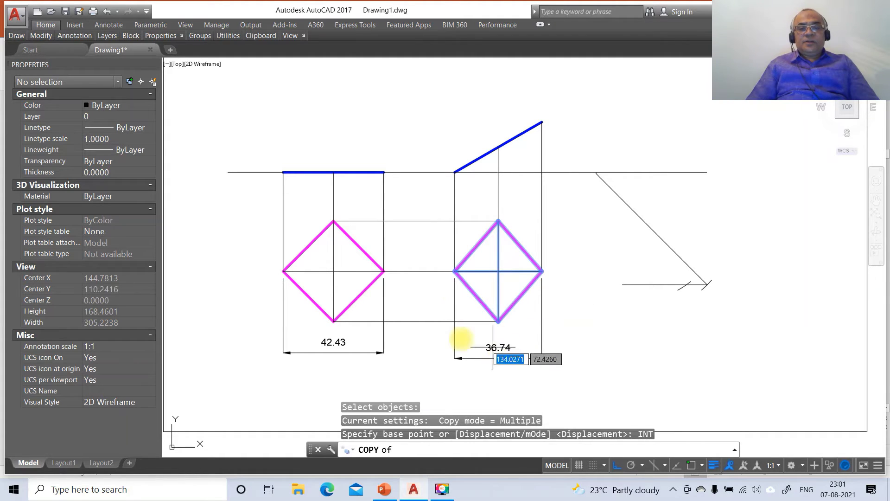
pyautogui.click(454, 271)
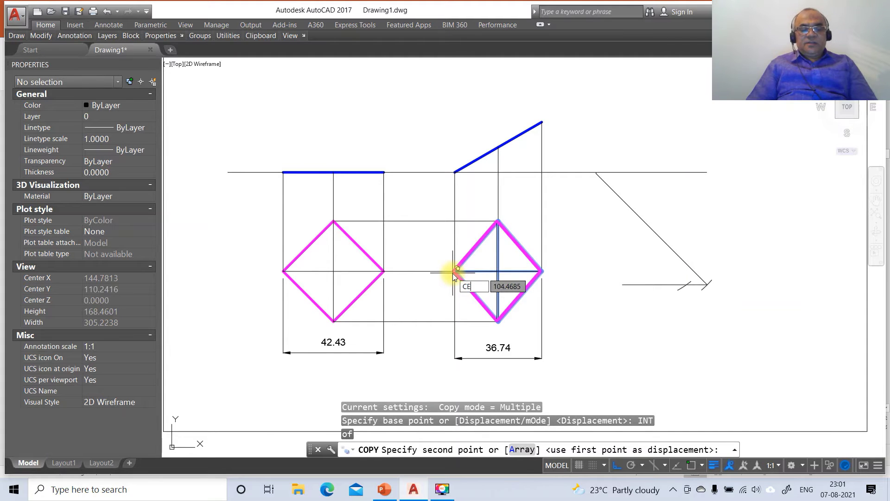
pyautogui.write('CEN')
pyautogui.press('Return')
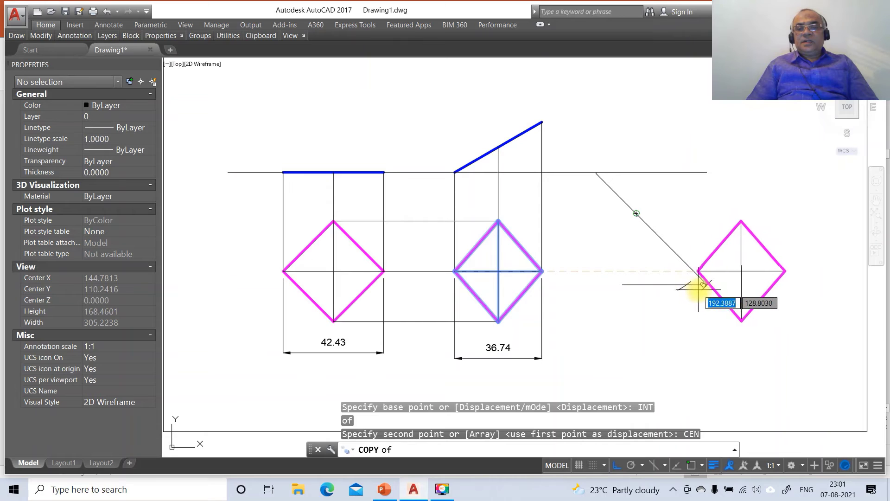
pyautogui.click(706, 286)
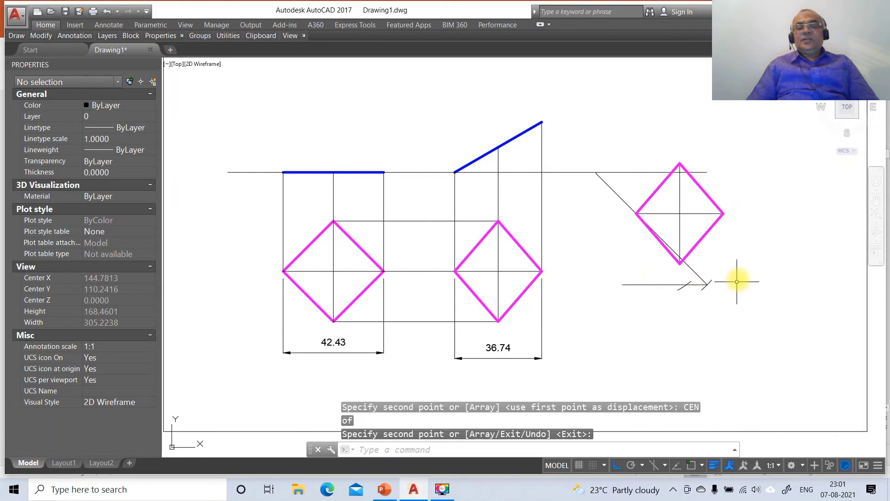
pyautogui.press('Escape')
pyautogui.press('Escape')
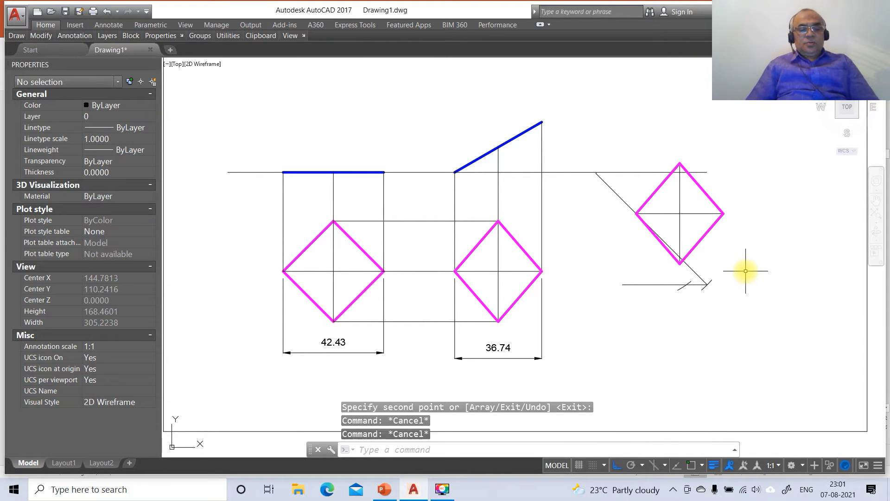
pyautogui.write('RO')
pyautogui.press('Return')
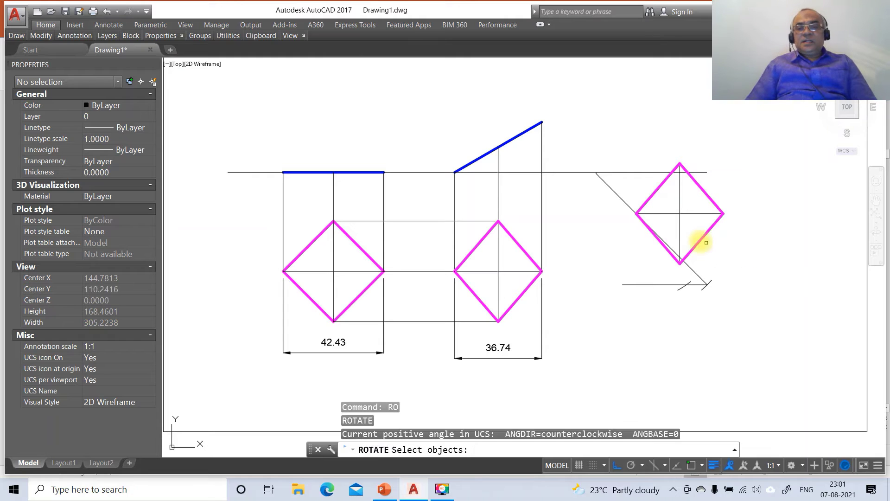
pyautogui.click(647, 195)
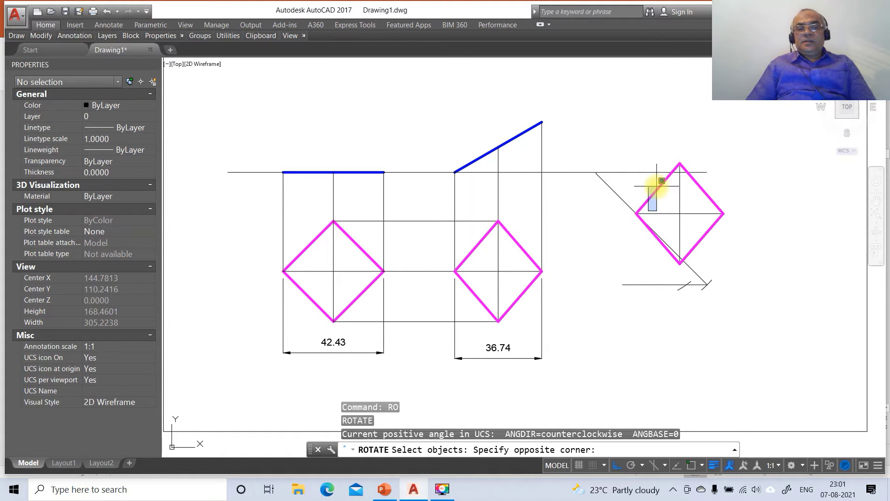
pyautogui.press('Escape')
pyautogui.press('Escape')
# - Rotate the copied rhombus about its left corner by reference, aligning its horizontal diagonal with the intersection of the short arc and horizontal line below
pyautogui.write('RO')
pyautogui.press('Return')
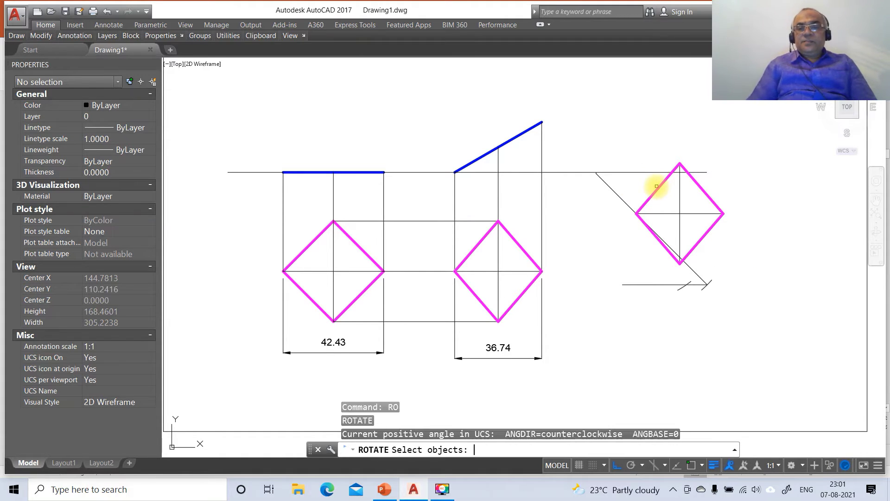
pyautogui.click(615, 132)
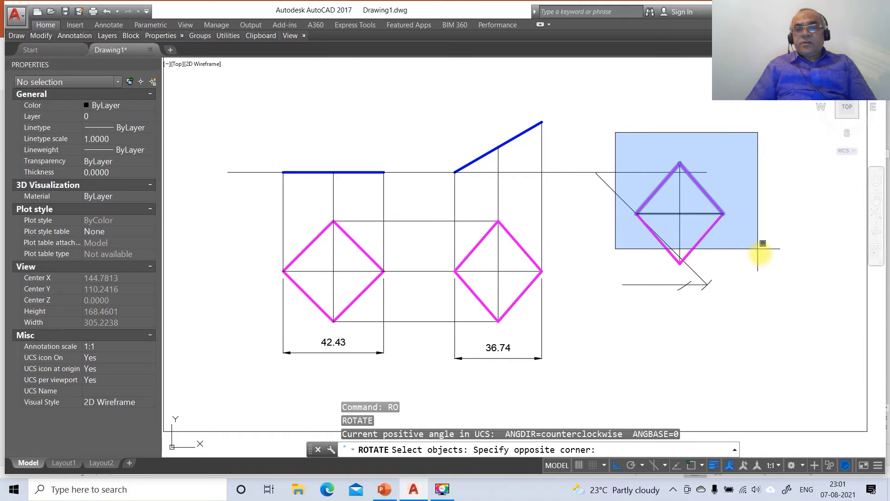
pyautogui.click(774, 273)
pyautogui.press('Return')
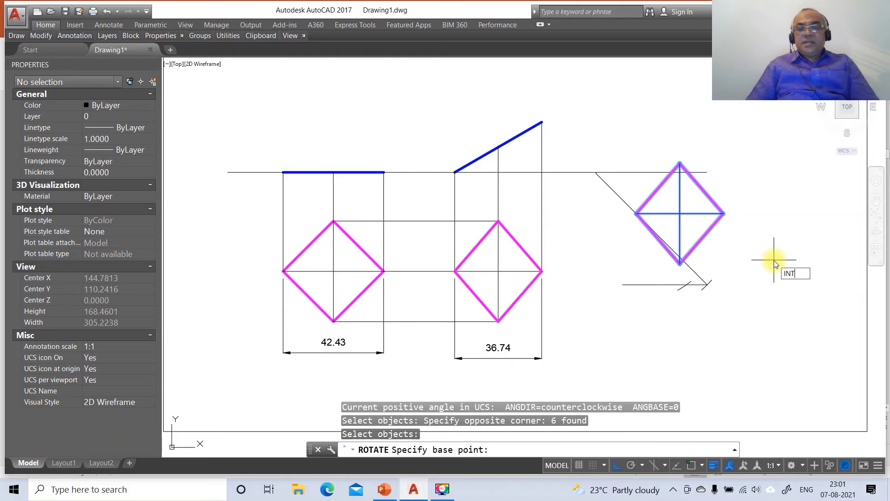
pyautogui.write('INT')
pyautogui.press('Return')
pyautogui.click(639, 215)
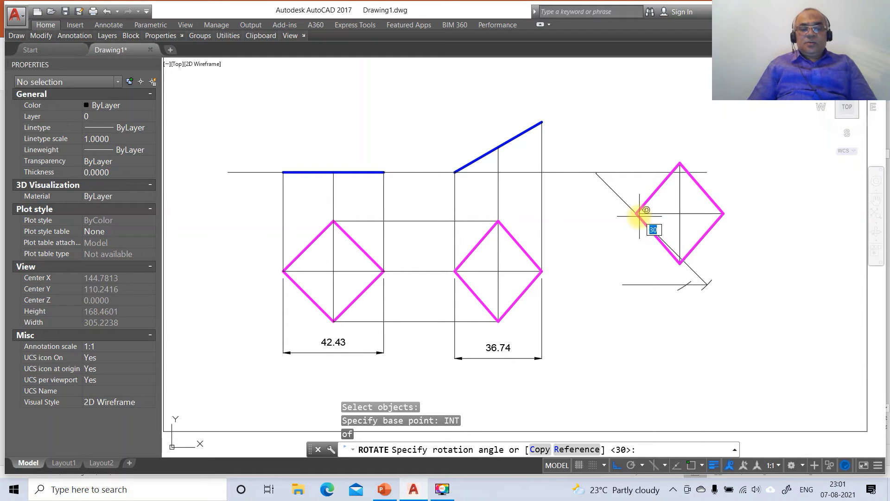
pyautogui.write('R')
pyautogui.press('Return')
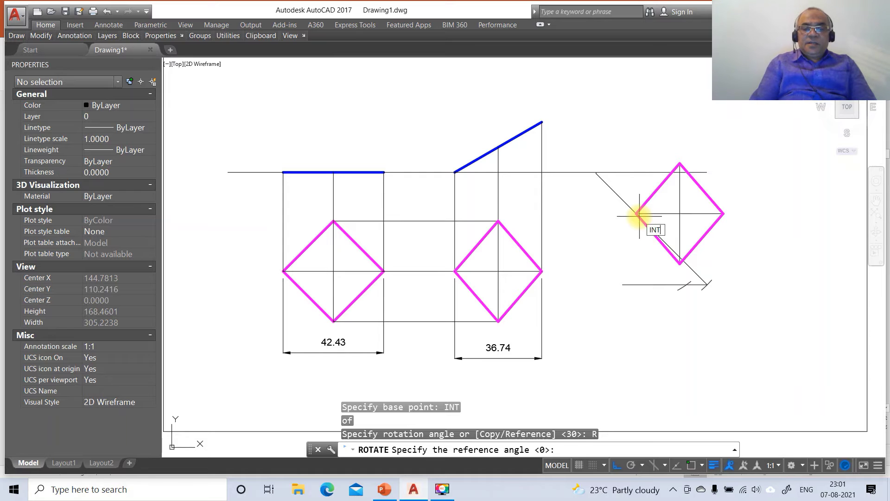
pyautogui.write('INT')
pyautogui.press('Return')
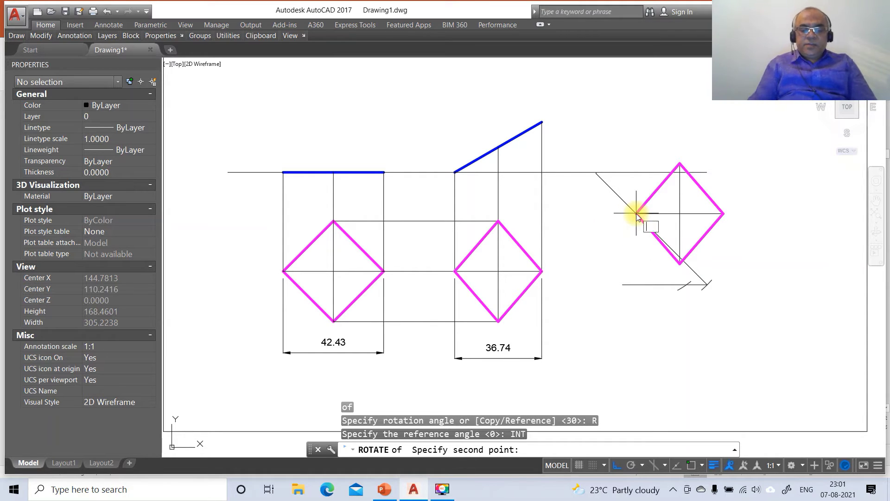
pyautogui.write('INT')
pyautogui.press('Return')
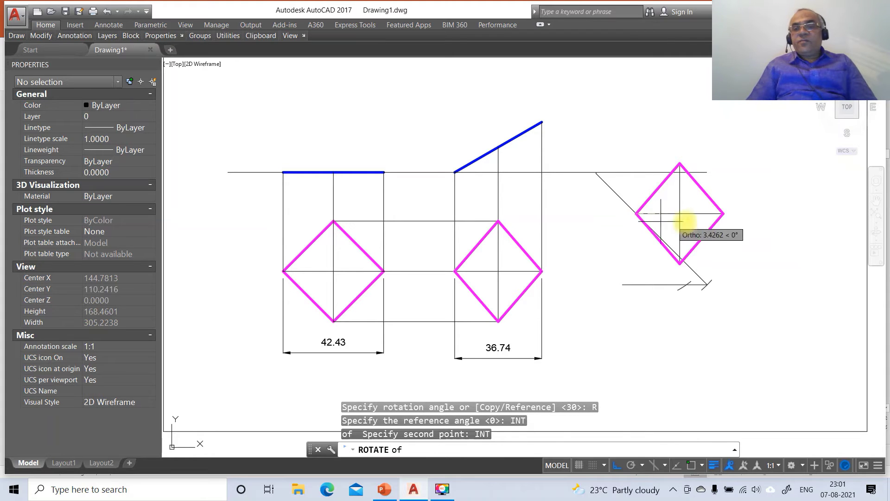
pyautogui.click(719, 213)
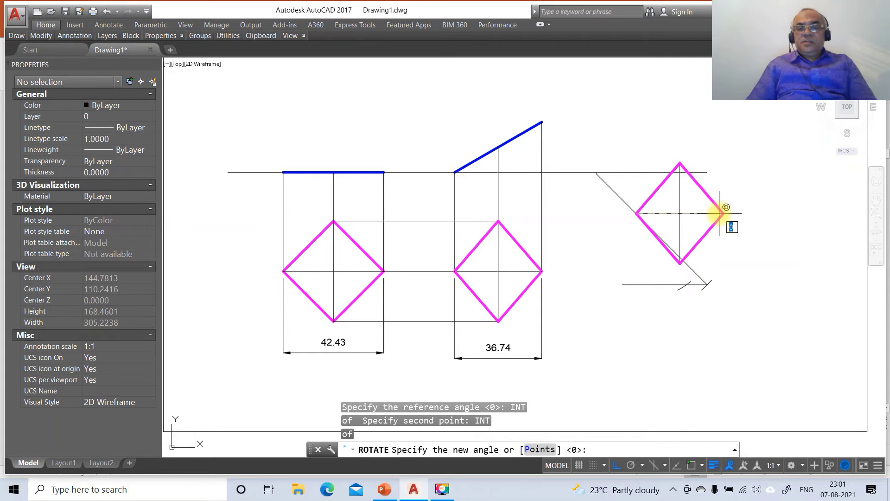
pyautogui.write('IN')
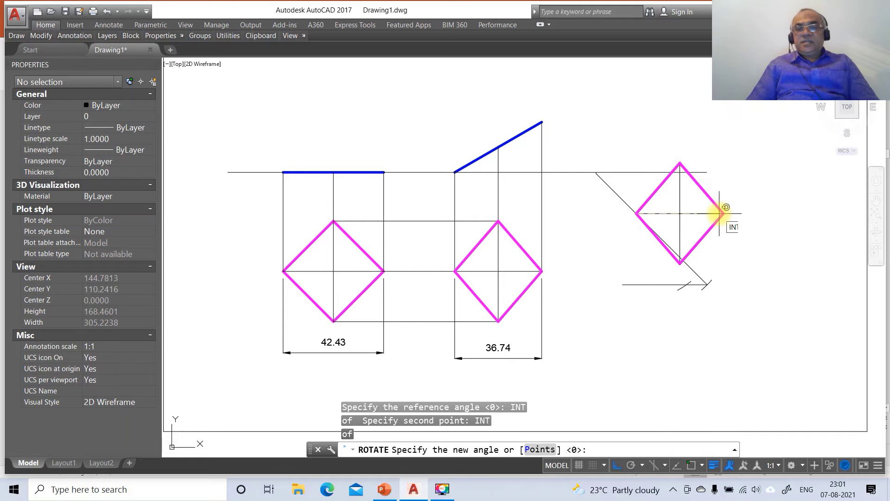
pyautogui.write('T')
pyautogui.press('Return')
pyautogui.click(689, 285)
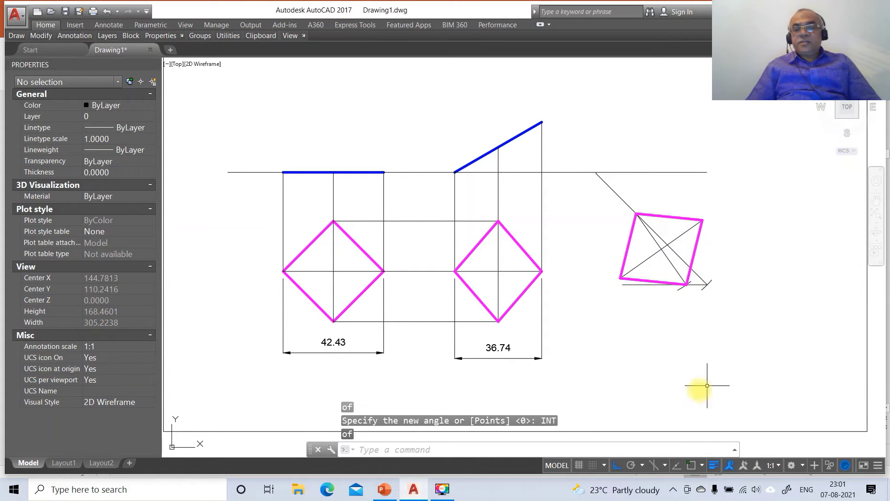
# - Put the horizontal line below the rotated rhombus on the LOCUS layer and set its linetype scale to 10
pyautogui.click(632, 285)
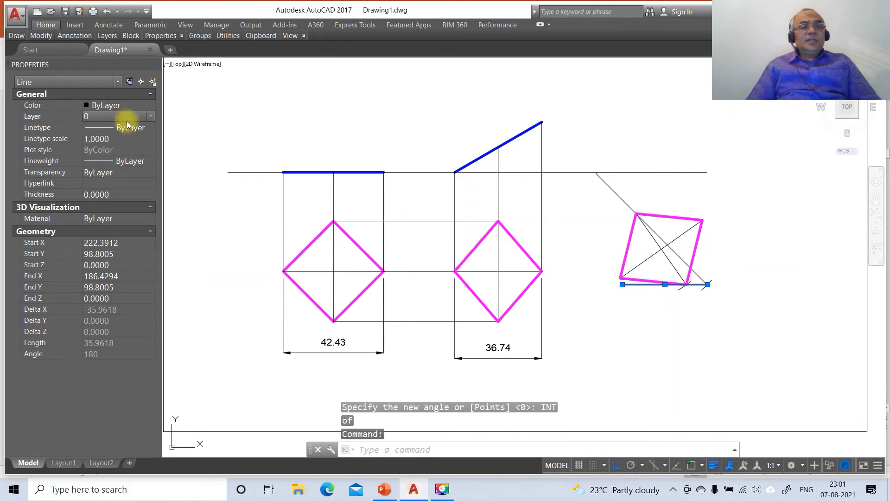
pyautogui.click(151, 120)
pyautogui.click(115, 157)
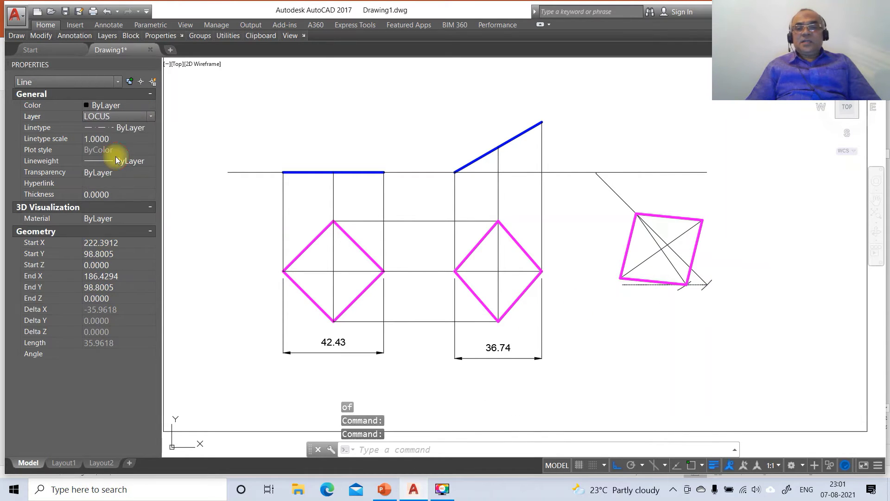
pyautogui.click(103, 139)
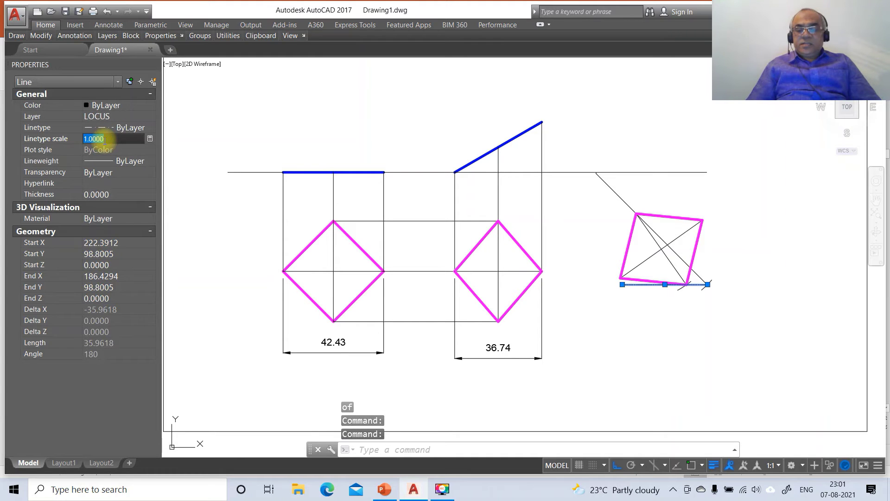
pyautogui.write('10')
pyautogui.press('Return')
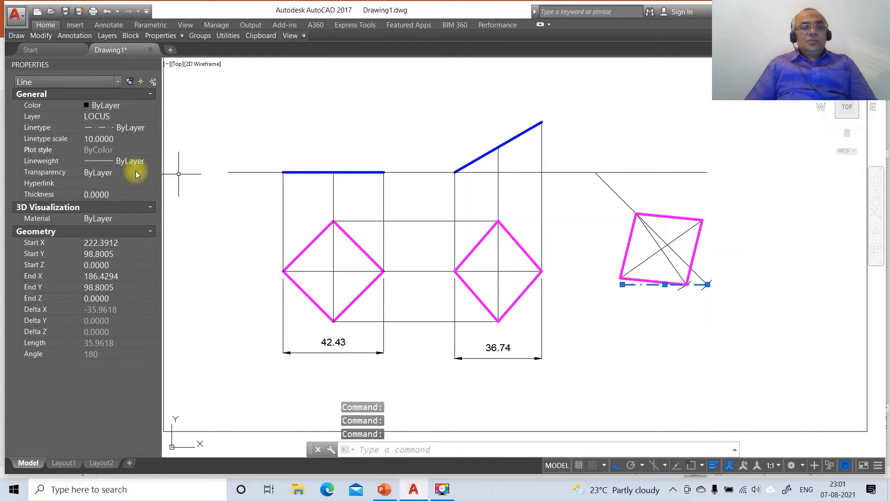
pyautogui.press('Escape')
pyautogui.press('Escape')
pyautogui.press('Escape')
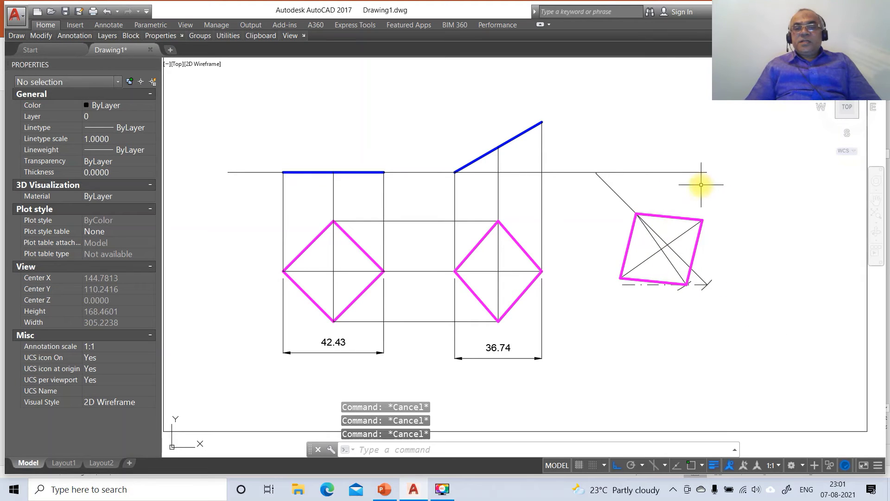
# - Break away the upper part of the slanted construction line, from just above the rotated rhombus up to the long horizontal reference line
pyautogui.write('br')
pyautogui.press('Return')
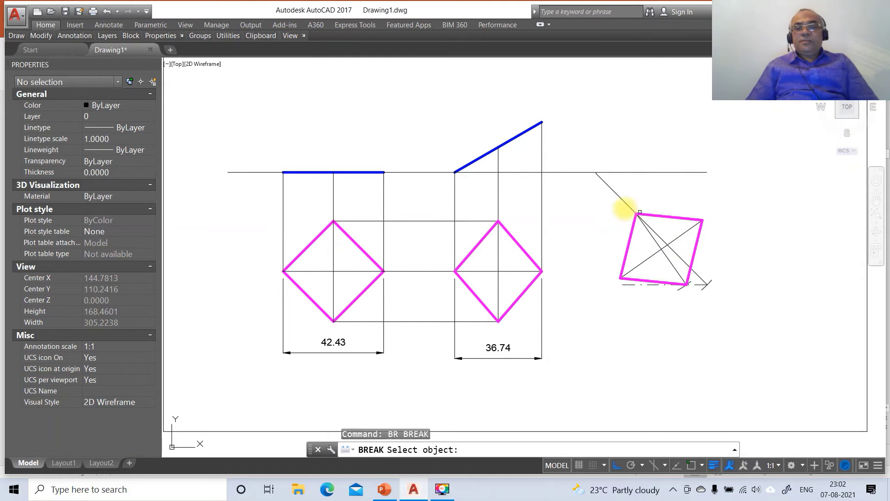
pyautogui.click(616, 195)
pyautogui.click(596, 173)
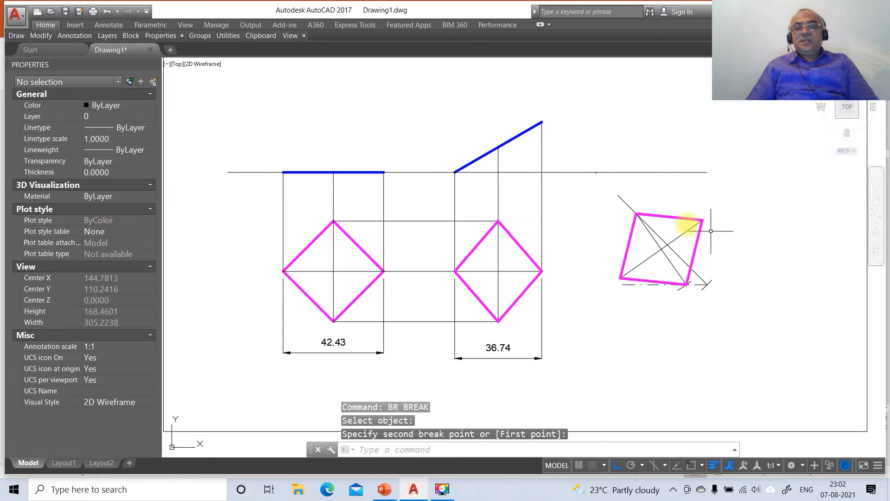
# - Move the rotated rhombus with its construction lines and arcs slightly to the left, with Ortho turned off
pyautogui.write('m')
pyautogui.press('Return')
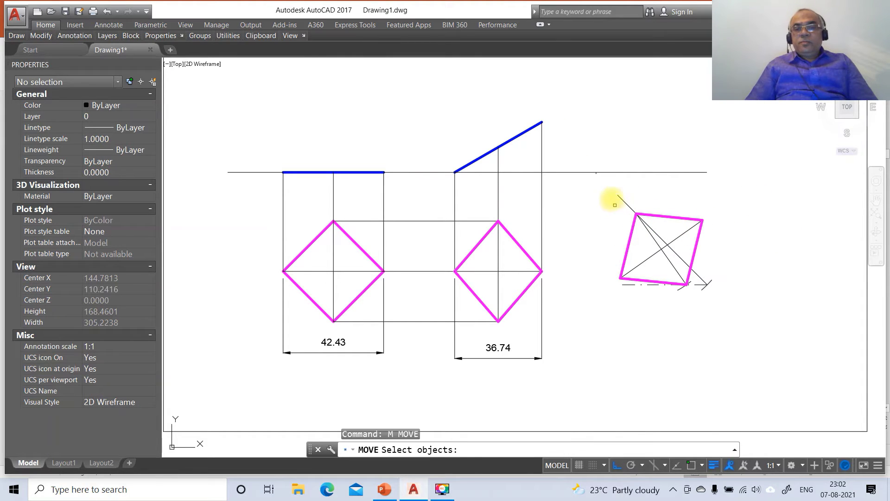
pyautogui.click(605, 185)
pyautogui.click(752, 319)
pyautogui.press('Return')
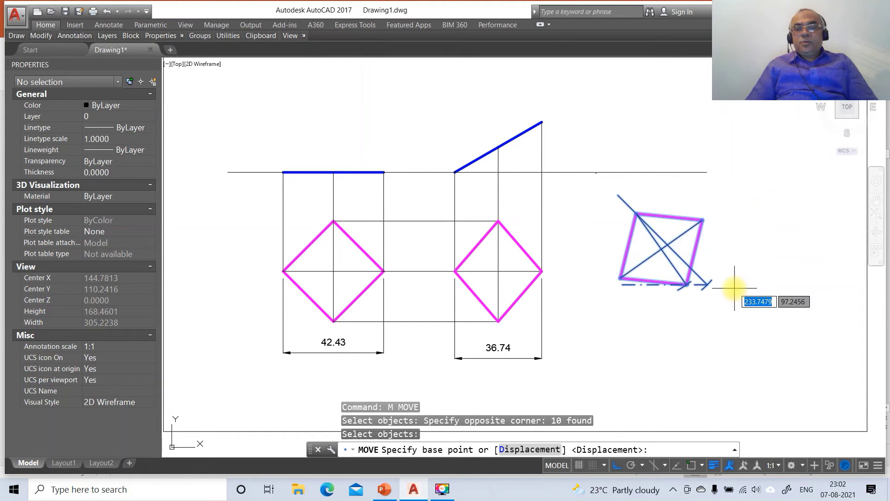
pyautogui.click(727, 289)
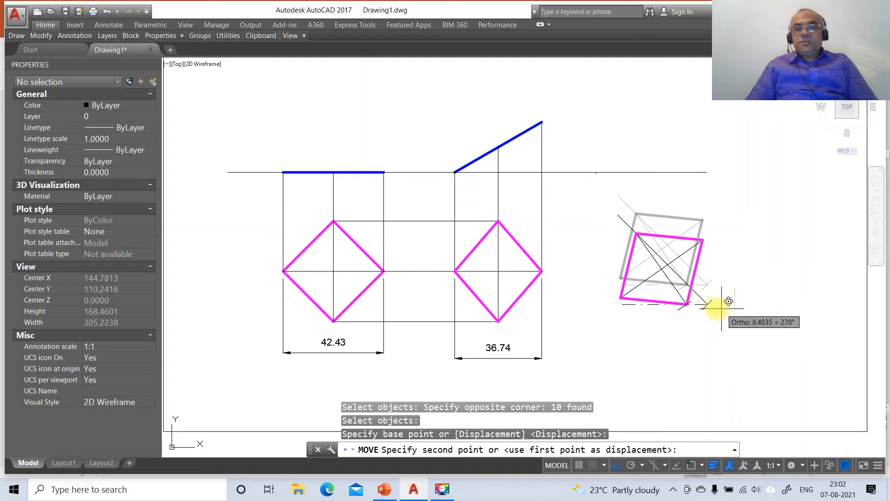
pyautogui.click(616, 465)
pyautogui.click(728, 281)
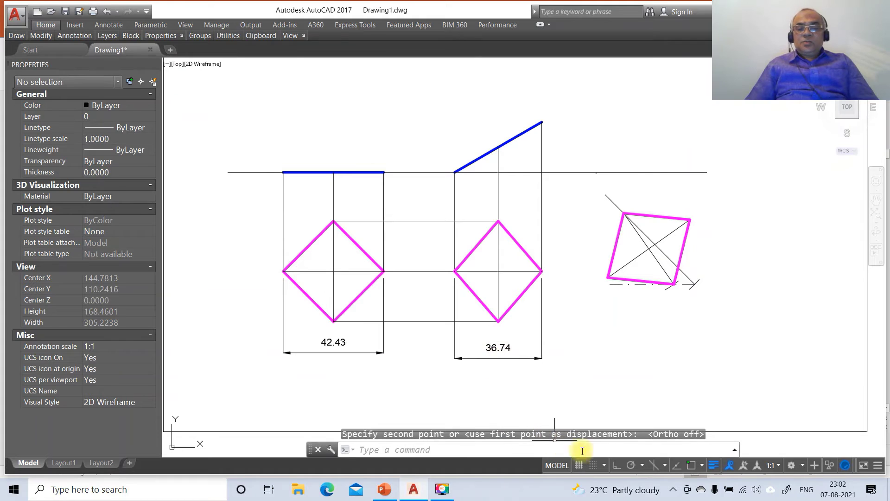
# - Turn Ortho back on and draw a vertical projector from the rotated rhombus's upper-left corner perpendicular to the horizontal reference line
pyautogui.click(617, 465)
pyautogui.write('l')
pyautogui.press('Return')
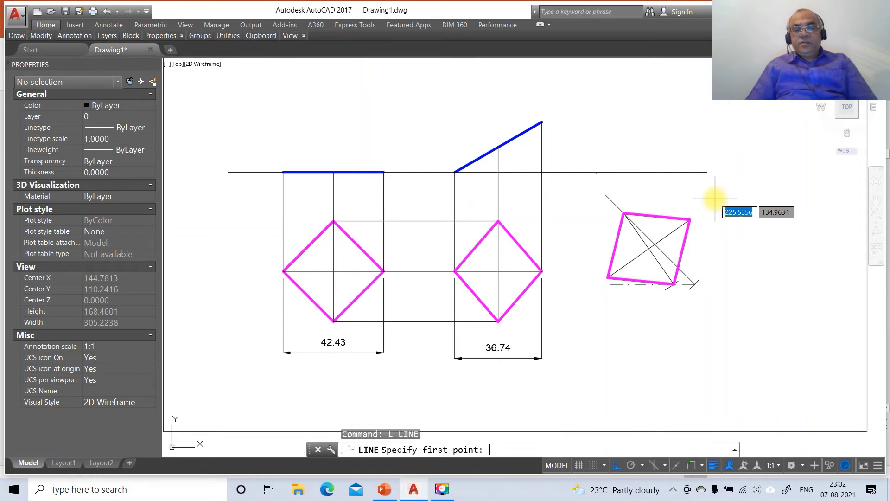
pyautogui.write('int')
pyautogui.press('Return')
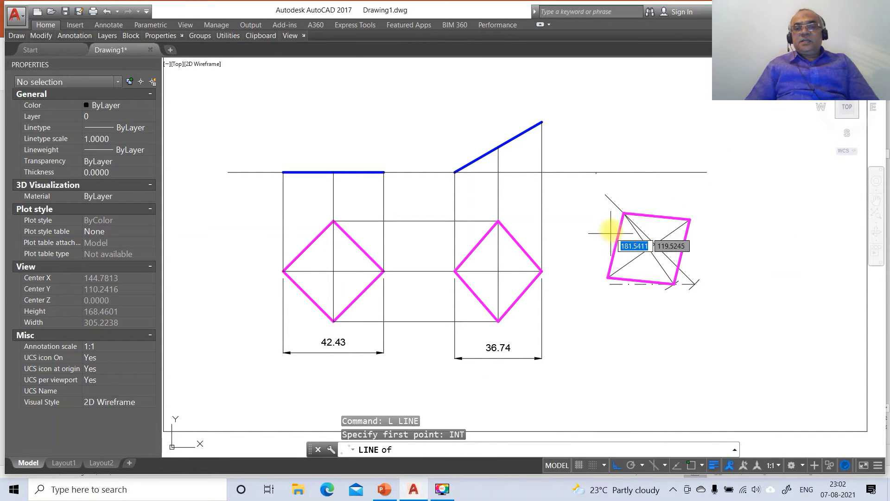
pyautogui.click(624, 213)
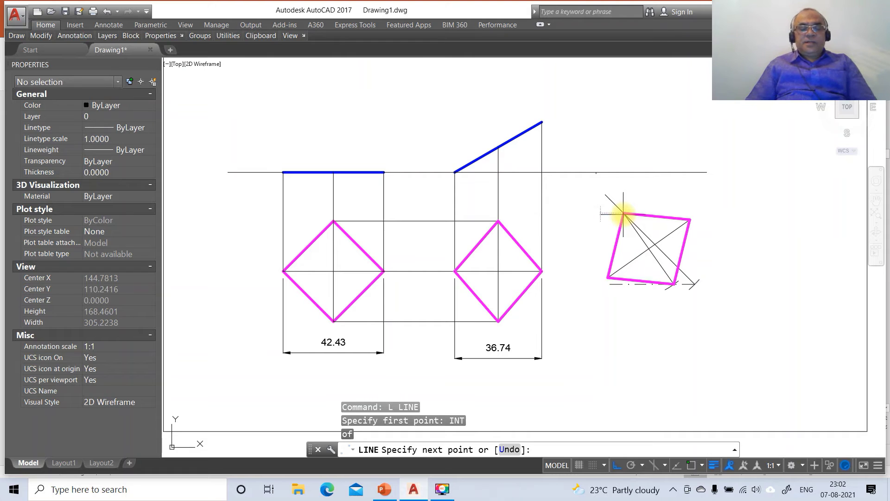
pyautogui.write('per')
pyautogui.press('Return')
pyautogui.click(626, 170)
pyautogui.press('Return')
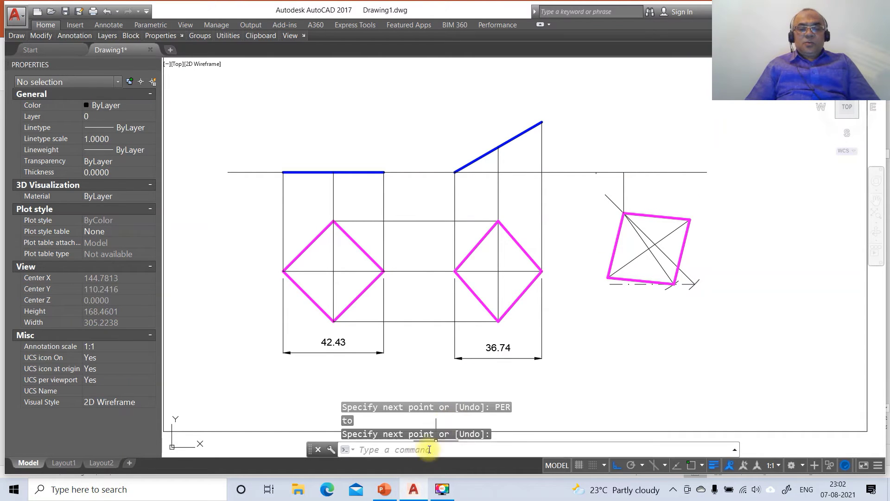
# - Switch to PowerPoint to examine the final solution slide of the lamina problem
pyautogui.click(389, 490)
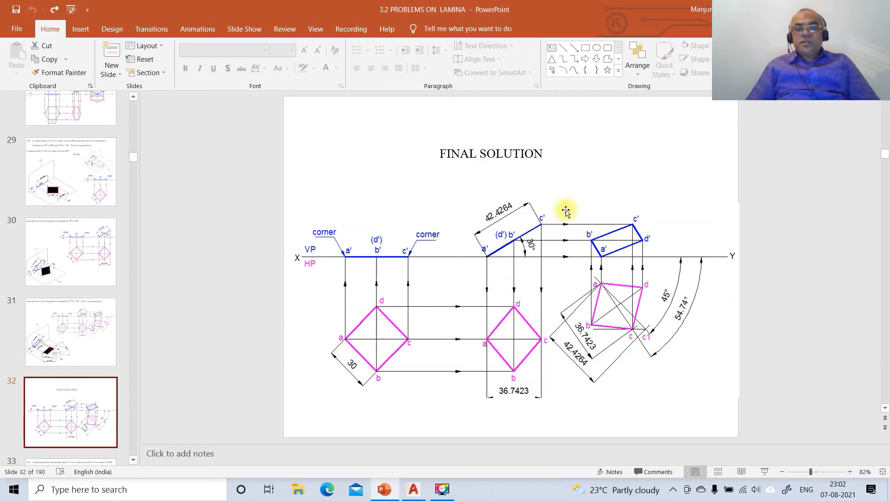
# - Switch back to AutoCAD and draw a horizontal projector from the inclined blue line's midpoint rightward past the rotated rhombus
pyautogui.moveTo(420, 489)
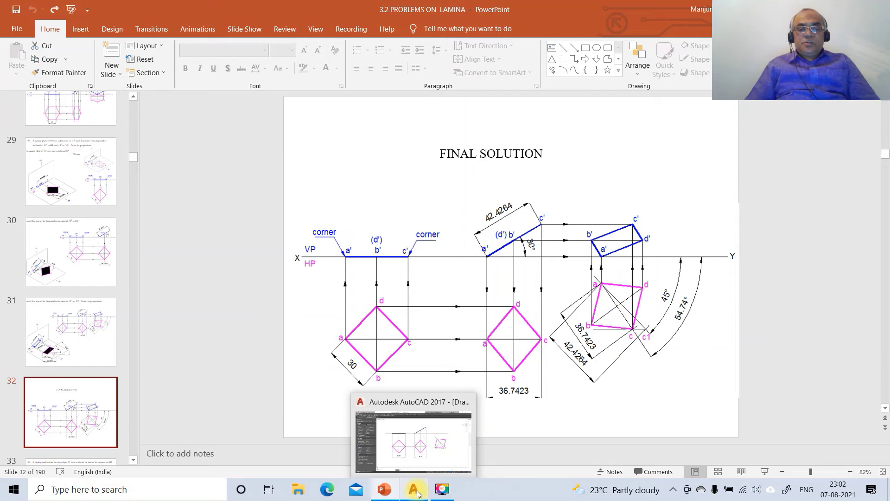
pyautogui.click(478, 436)
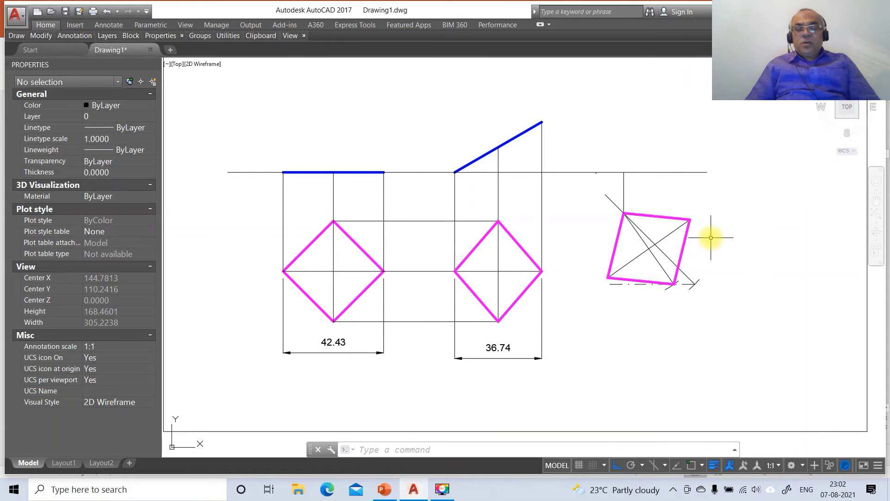
pyautogui.write('L')
pyautogui.press('Return')
pyautogui.write('INT')
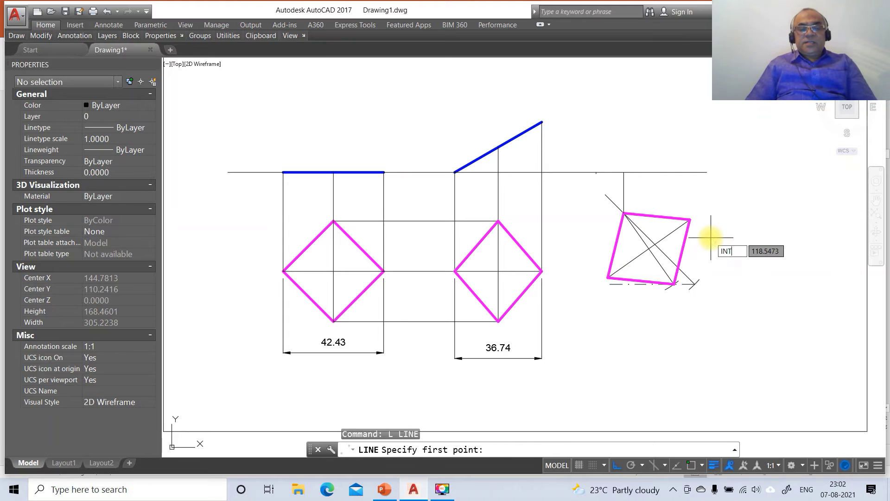
pyautogui.press('Return')
pyautogui.click(498, 147)
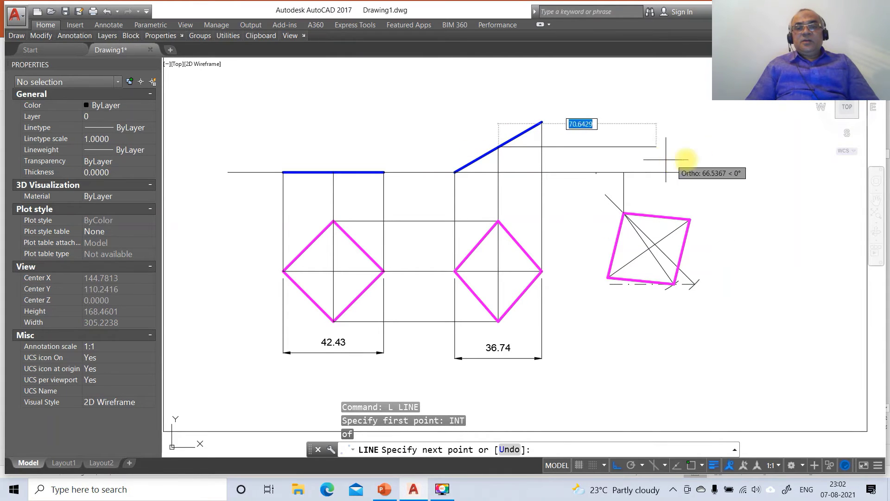
pyautogui.click(748, 158)
pyautogui.press('Return')
# - Draw a vertical projector from the rotated rhombus's lower-left corner perpendicular to the horizontal projector from the inclined line's midpoint
pyautogui.press('Return')
pyautogui.write('int')
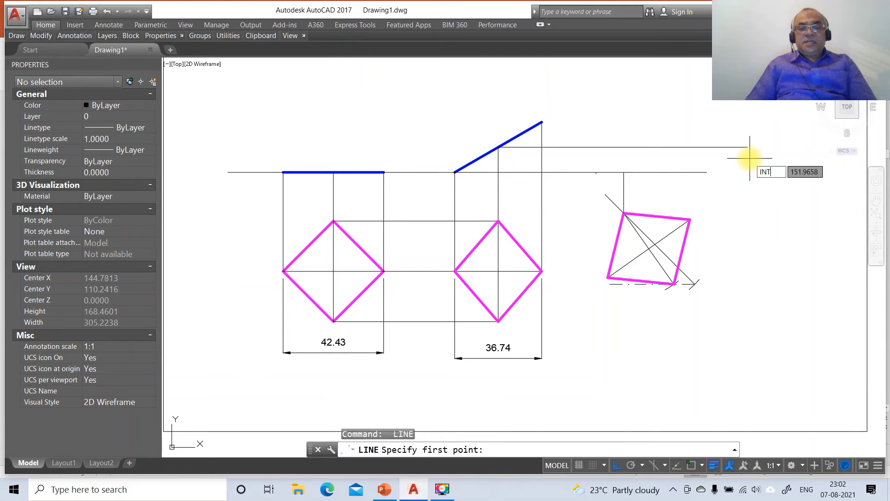
pyautogui.press('Return')
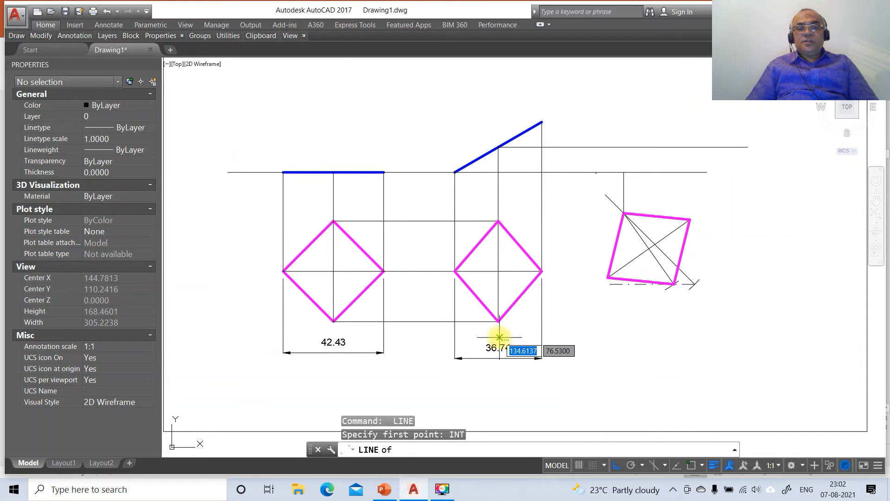
pyautogui.click(610, 283)
pyautogui.write('P')
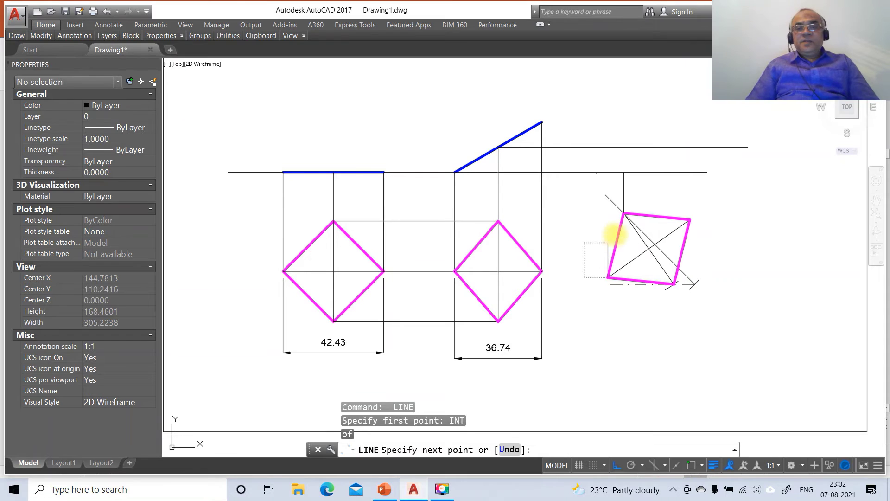
pyautogui.write('per')
pyautogui.press('Return')
pyautogui.click(613, 148)
pyautogui.press('Return')
# - Draw a vertical projector from the rotated rhombus's upper-right corner perpendicular to the horizontal projector from the inclined line's midpoint
pyautogui.press('Return')
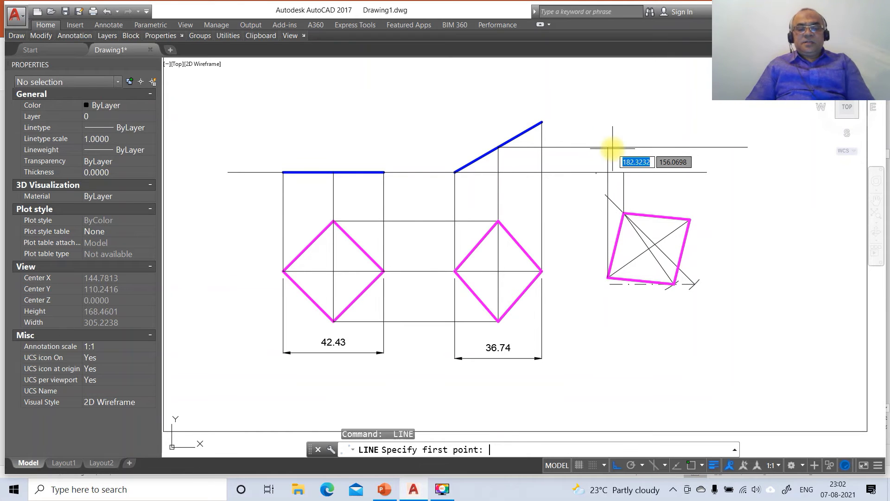
pyautogui.write('INT')
pyautogui.press('Return')
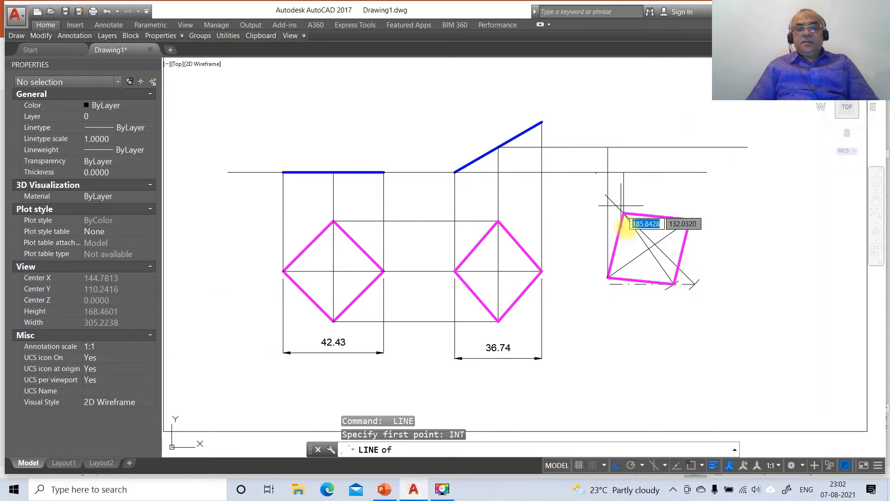
pyautogui.click(686, 221)
pyautogui.press('Return')
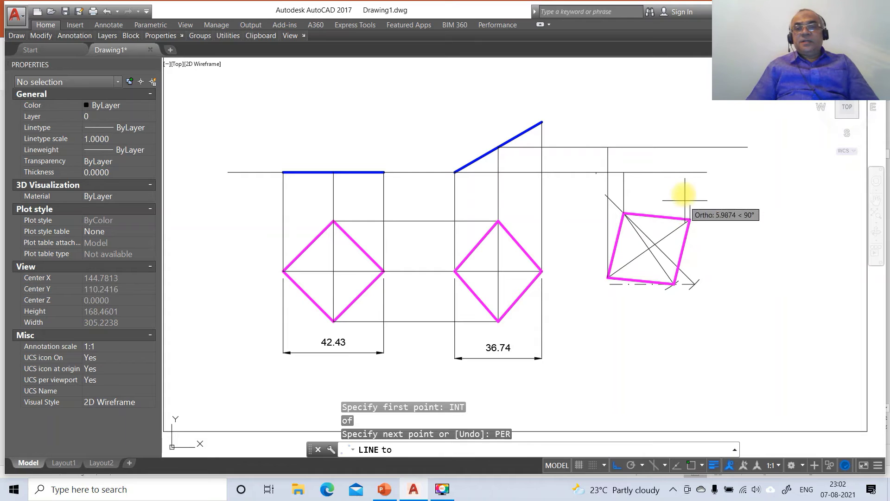
pyautogui.click(681, 150)
# - Fillet the midpoint's horizontal projector with the upper-right corner's vertical projector into a sharp corner
pyautogui.write('F')
pyautogui.press('Return')
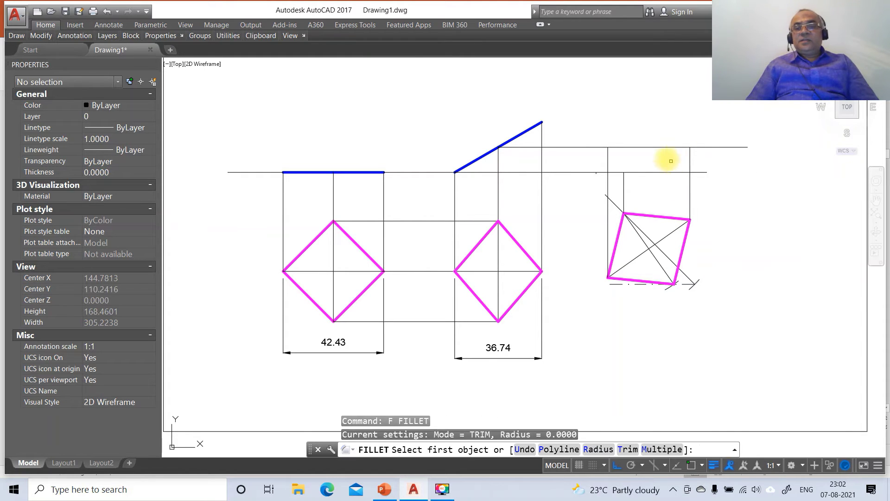
pyautogui.click(681, 148)
pyautogui.click(690, 160)
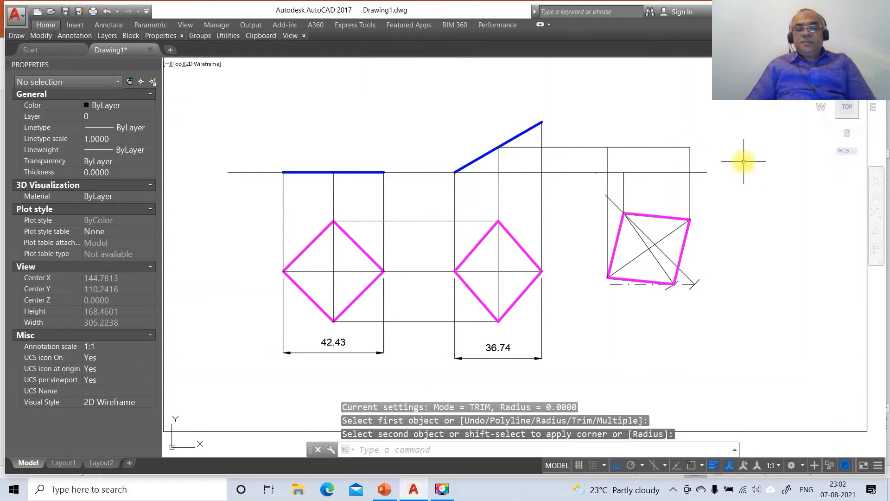
# - Draw a horizontal projector from the inclined blue line's upper end rightward past the rotated rhombus
pyautogui.write('L')
pyautogui.press('Return')
pyautogui.write('INT')
pyautogui.press('Return')
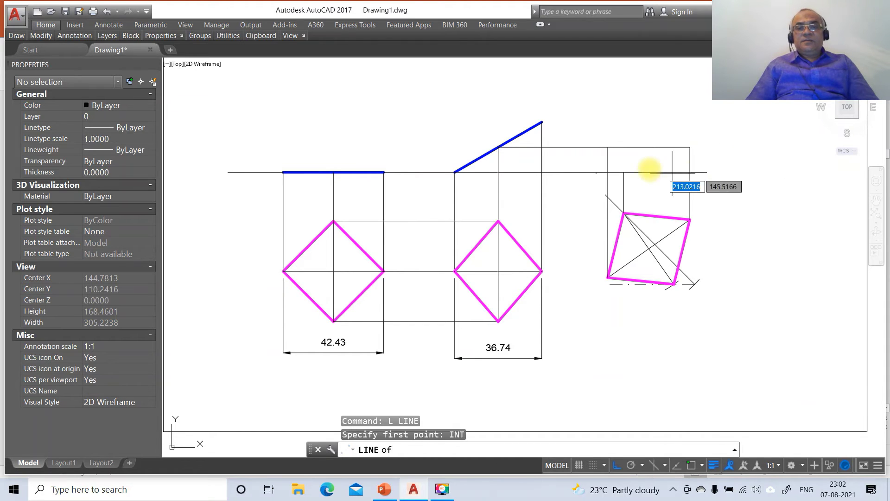
pyautogui.click(541, 122)
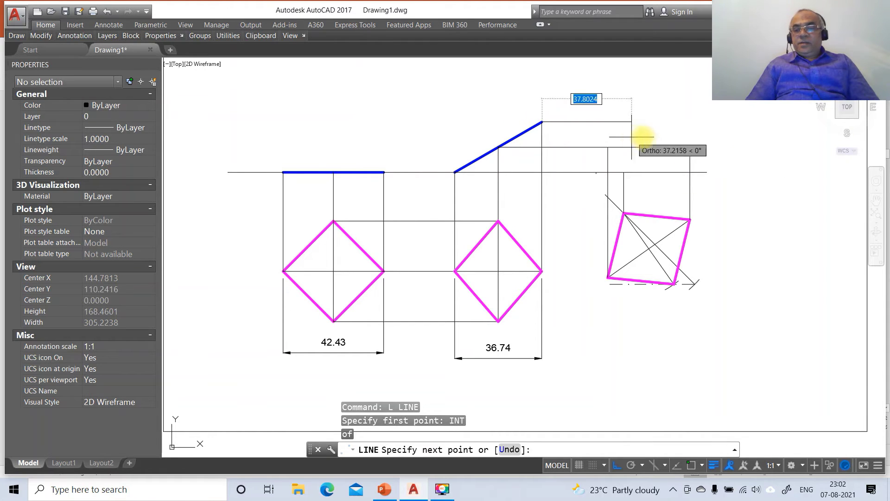
pyautogui.click(694, 137)
pyautogui.press('Return')
# - Draw a vertical projector from the rotated rhombus's lower-right corner perpendicular to the uppermost horizontal projector
pyautogui.press('Return')
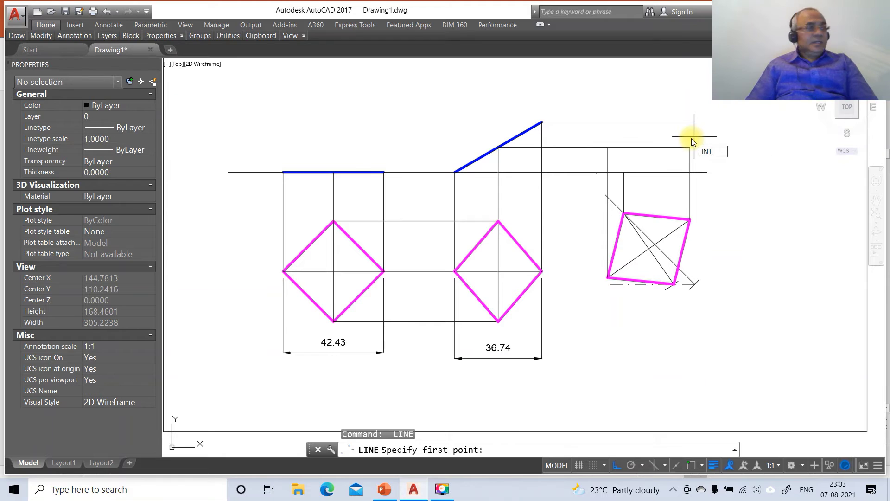
pyautogui.press('Return')
pyautogui.click(673, 284)
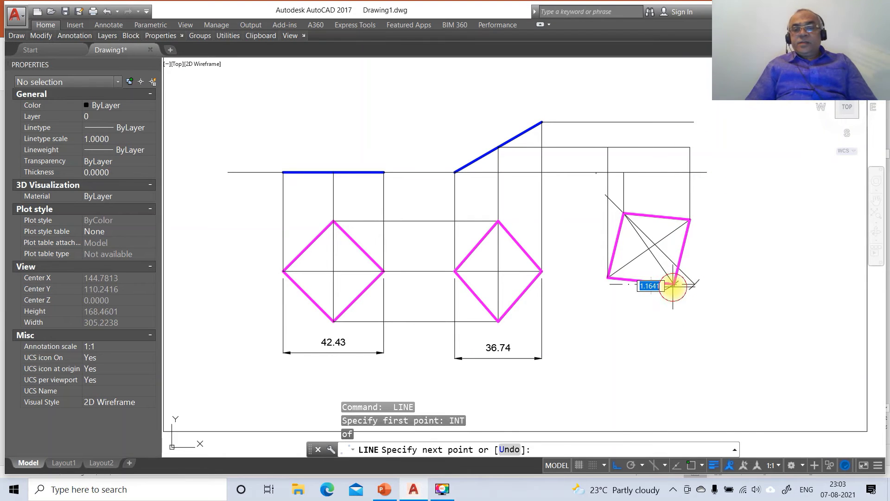
pyautogui.write('PER')
pyautogui.press('Return')
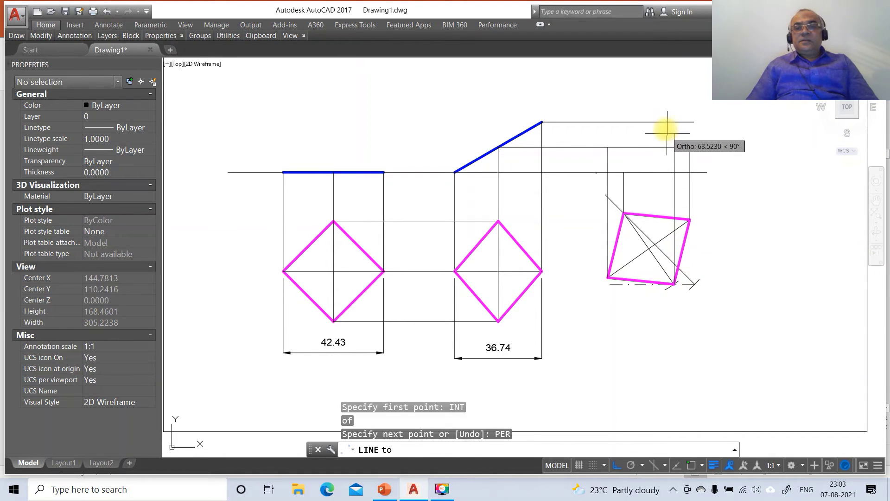
pyautogui.click(665, 124)
# - Fillet the uppermost horizontal projector with the lower-right corner's vertical projector into a sharp corner
pyautogui.press('Return')
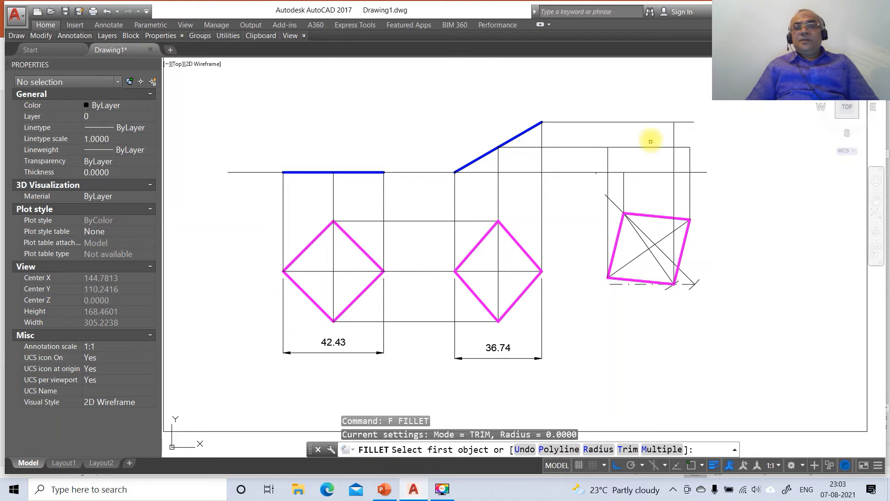
pyautogui.click(654, 124)
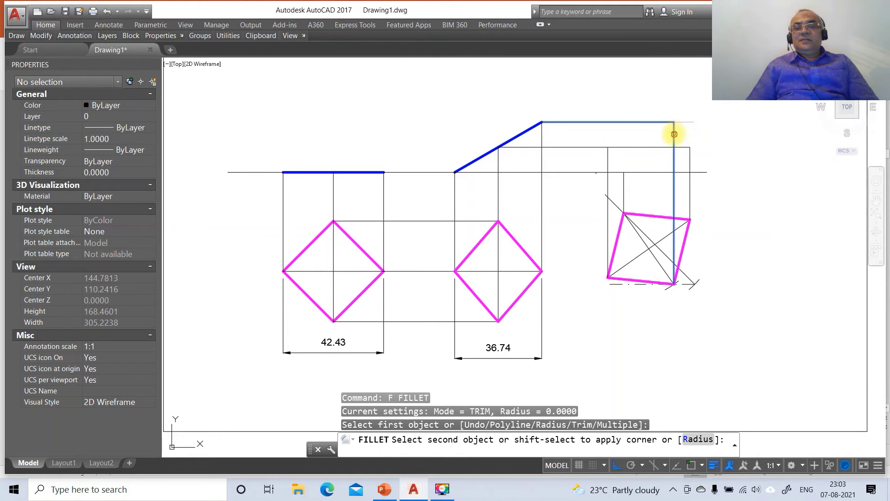
pyautogui.click(674, 134)
# - Draw the closed four-sided elevation above the rotated rhombus, joining the intersections of its four corner projectors with their matching horizontal lines
pyautogui.write('L')
pyautogui.press('Return')
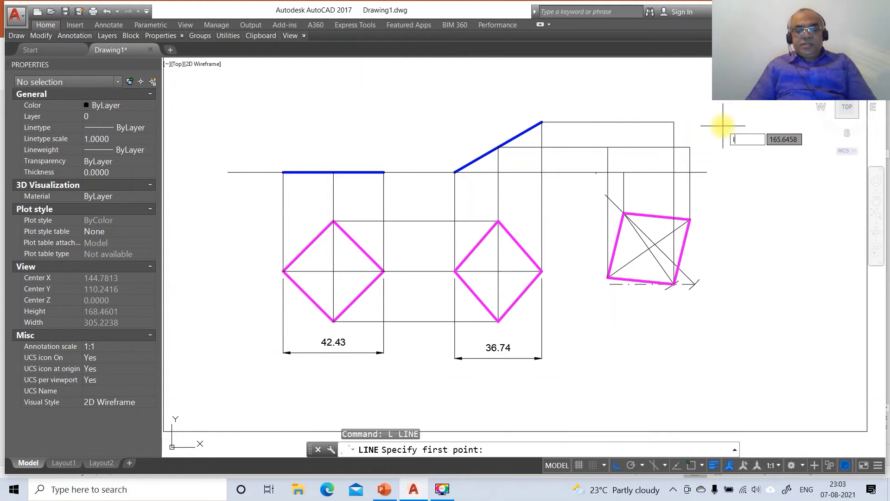
pyautogui.write('INT')
pyautogui.press('Return')
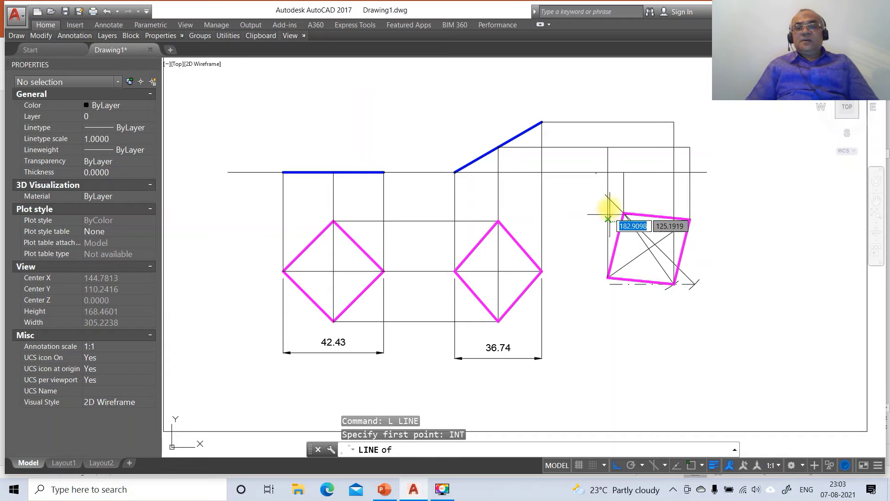
pyautogui.click(624, 176)
pyautogui.press('Return')
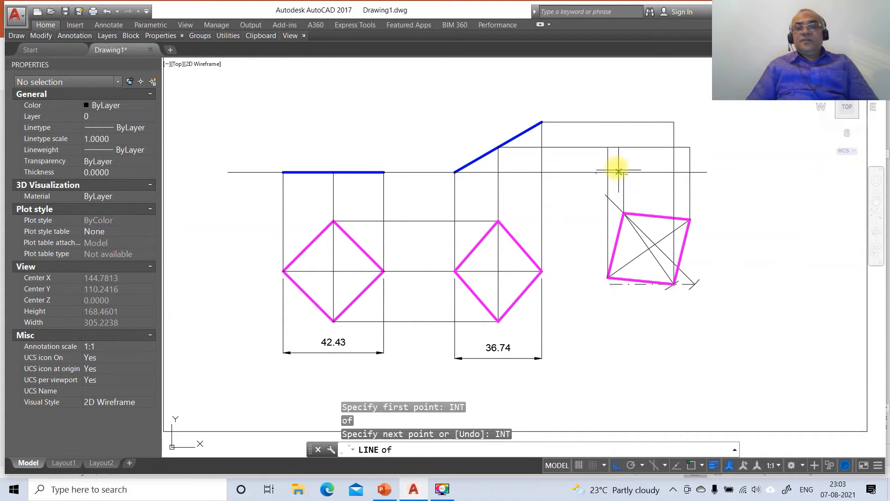
pyautogui.write('IN')
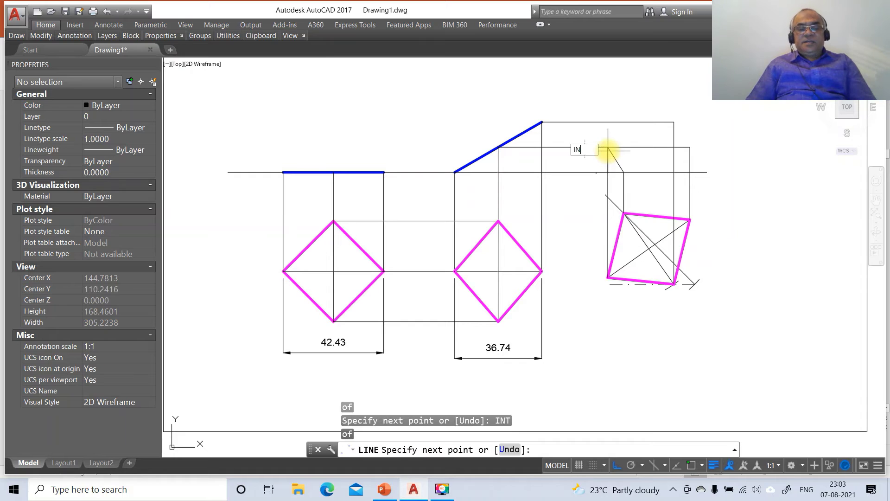
pyautogui.write('T')
pyautogui.press('Return')
pyautogui.click(672, 123)
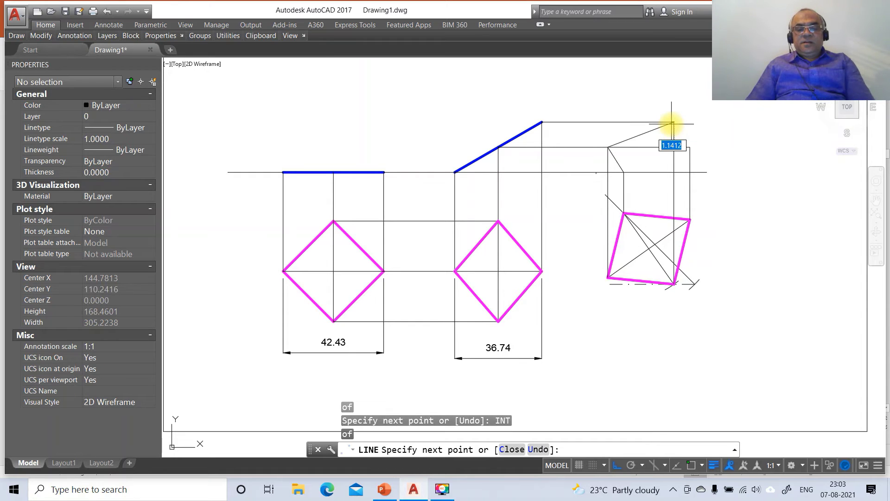
pyautogui.write('INT')
pyautogui.press('Return')
pyautogui.click(690, 147)
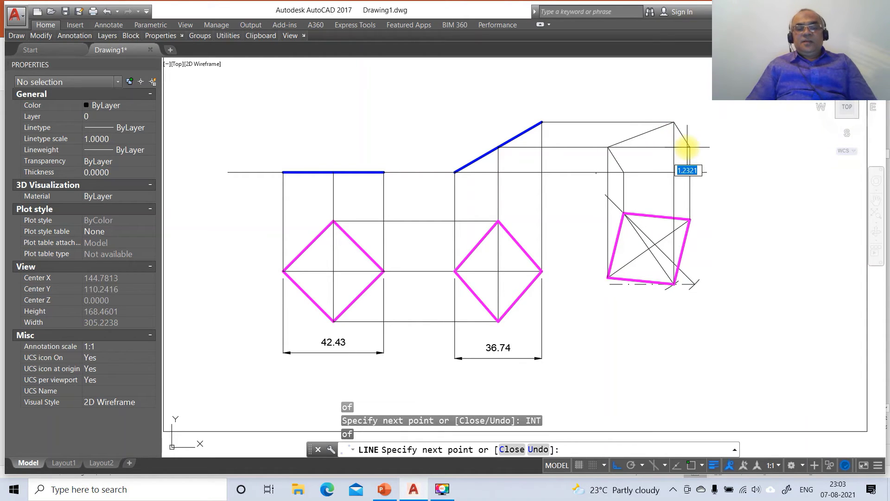
pyautogui.write('C')
pyautogui.press('Return')
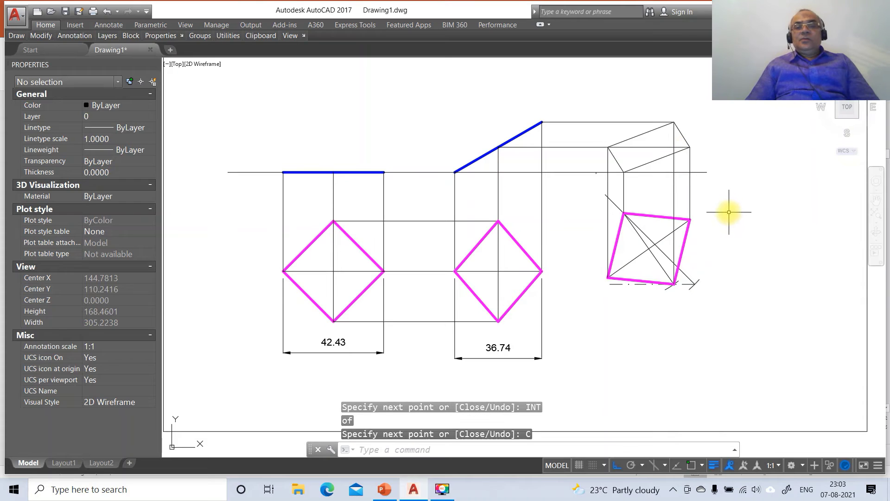
# - Extend the horizontal reference line rightward to the vertical drawing border
pyautogui.write('ex')
pyautogui.press('Return')
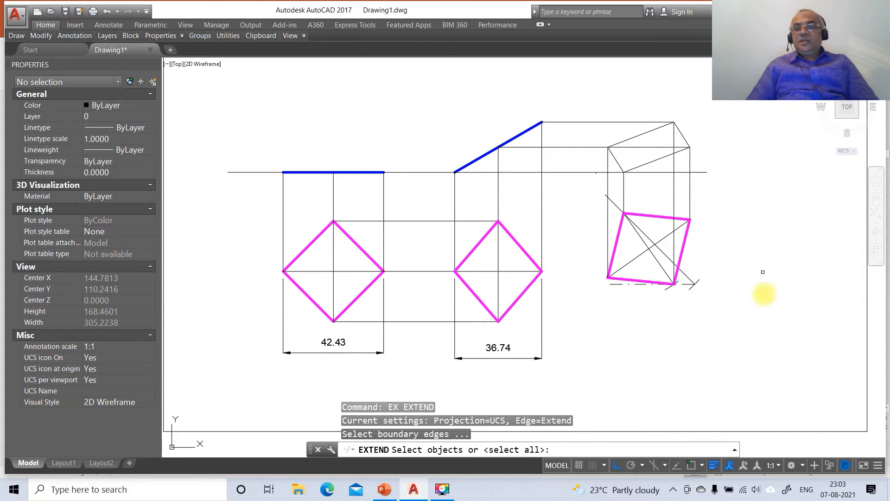
pyautogui.click(865, 342)
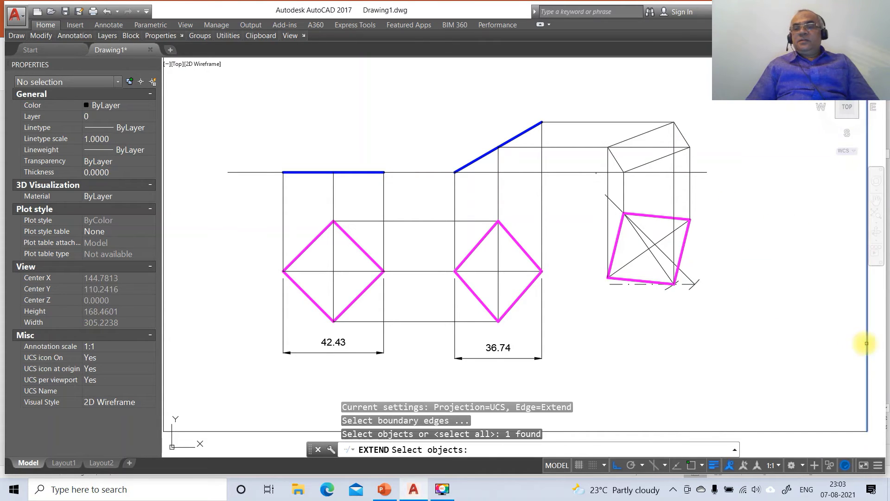
pyautogui.press('Return')
pyautogui.click(703, 174)
pyautogui.press('Return')
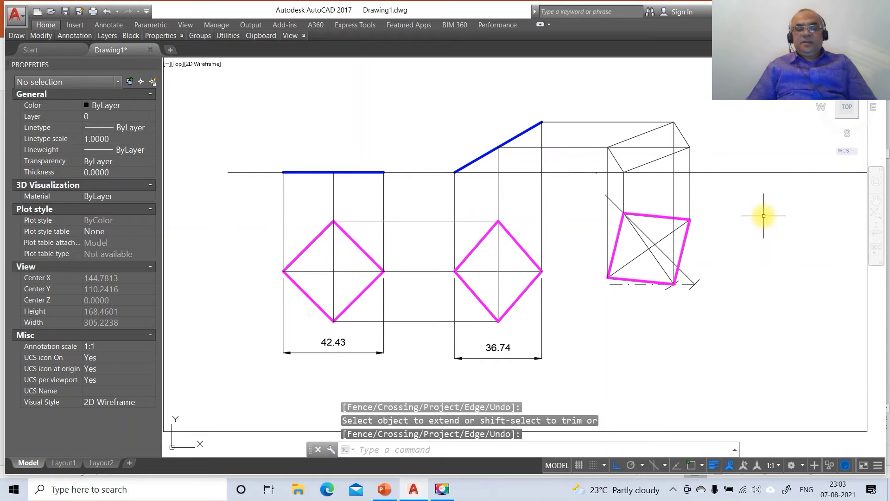
# - Break the horizontal reference line just past the final elevation and erase the leftover piece reaching the border
pyautogui.write('br')
pyautogui.press('Return')
pyautogui.click(733, 173)
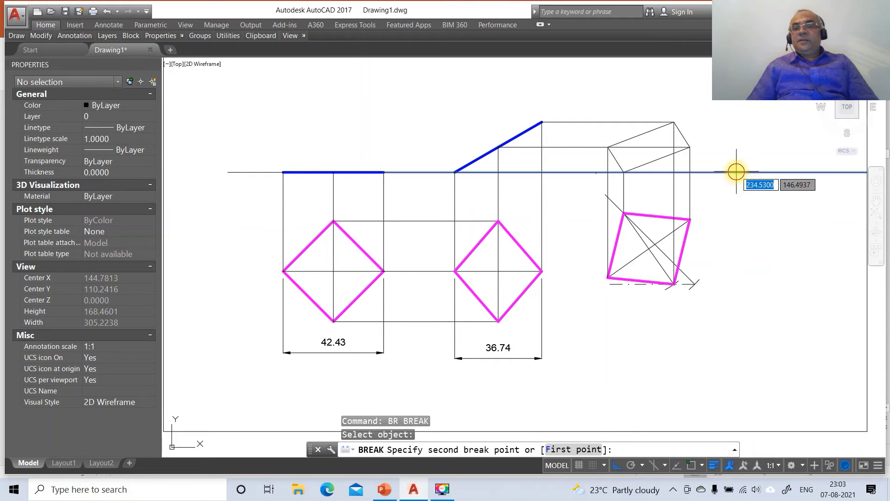
pyautogui.click(752, 181)
pyautogui.write('e')
pyautogui.press('Return')
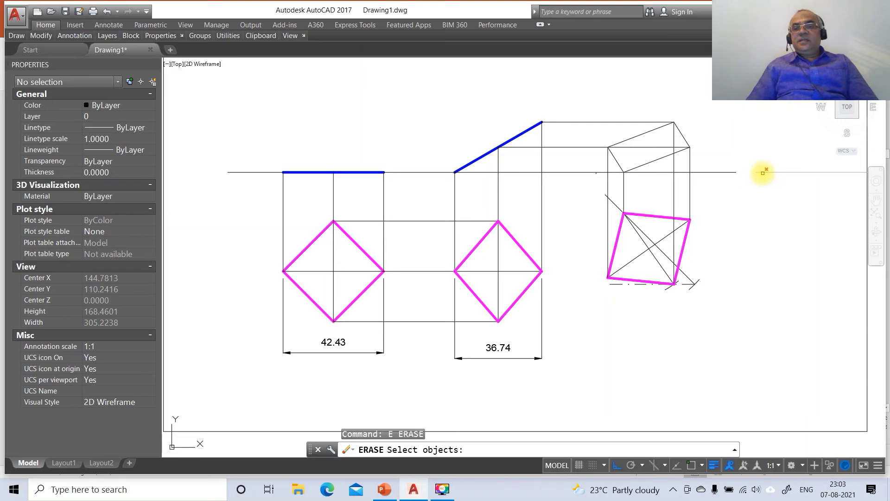
pyautogui.click(761, 172)
pyautogui.press('Return')
# - Assign the four edges of the final elevation above the rotated rhombus to layer XY
pyautogui.click(640, 166)
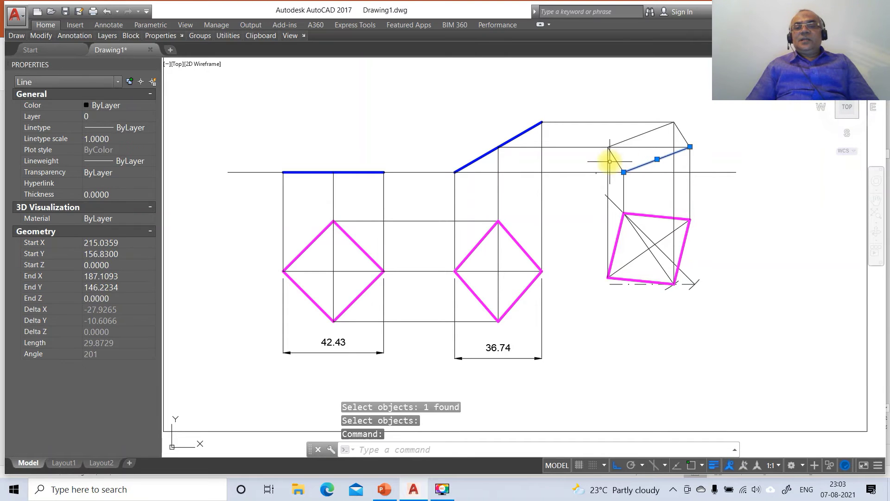
pyautogui.click(612, 152)
pyautogui.click(698, 157)
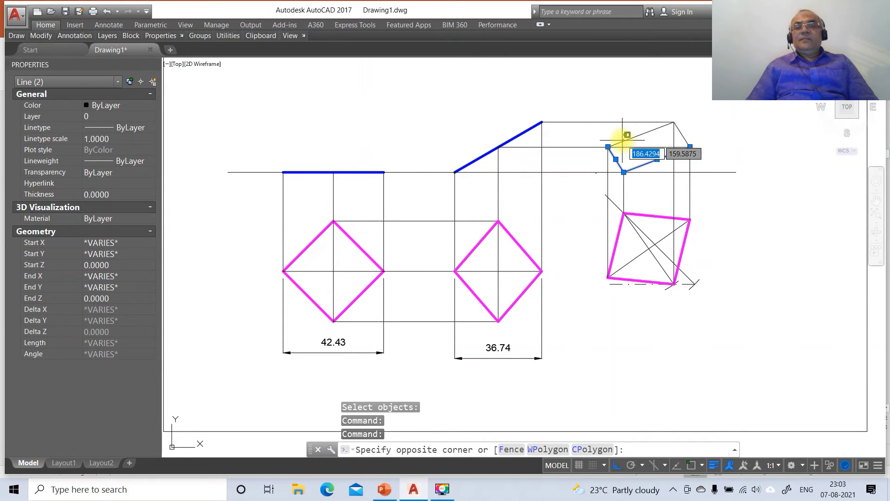
pyautogui.click(653, 134)
pyautogui.click(685, 134)
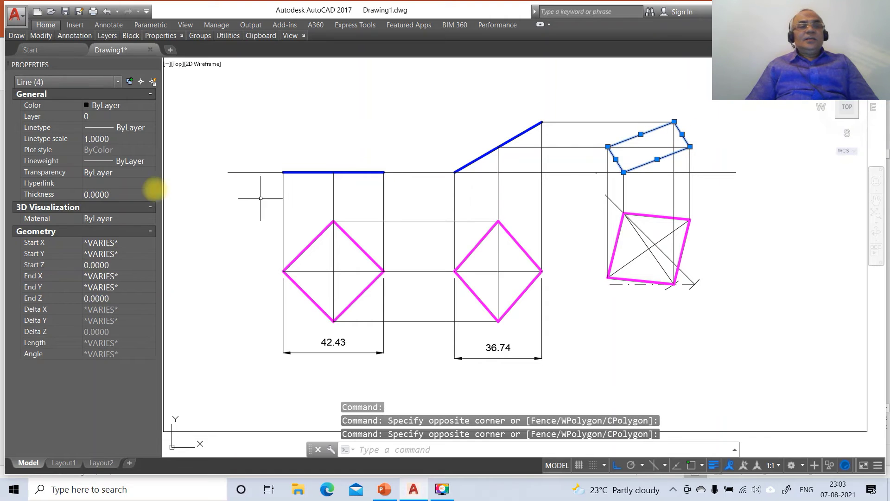
pyautogui.click(145, 116)
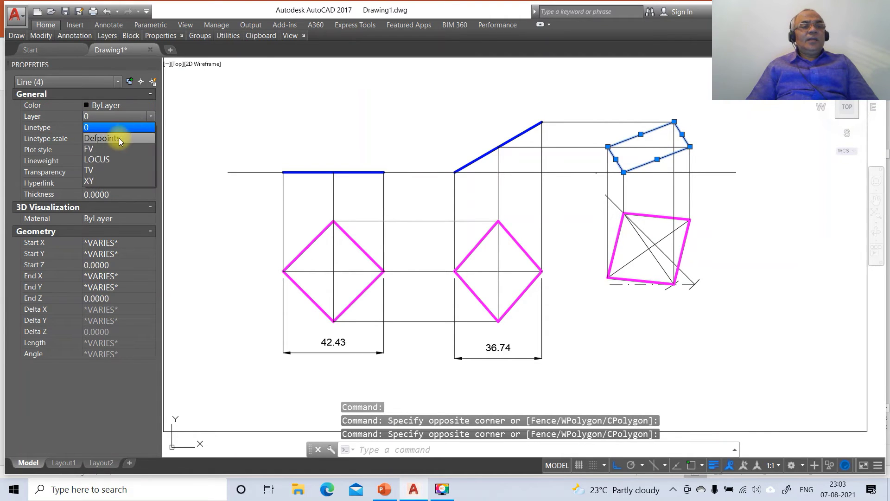
pyautogui.click(99, 181)
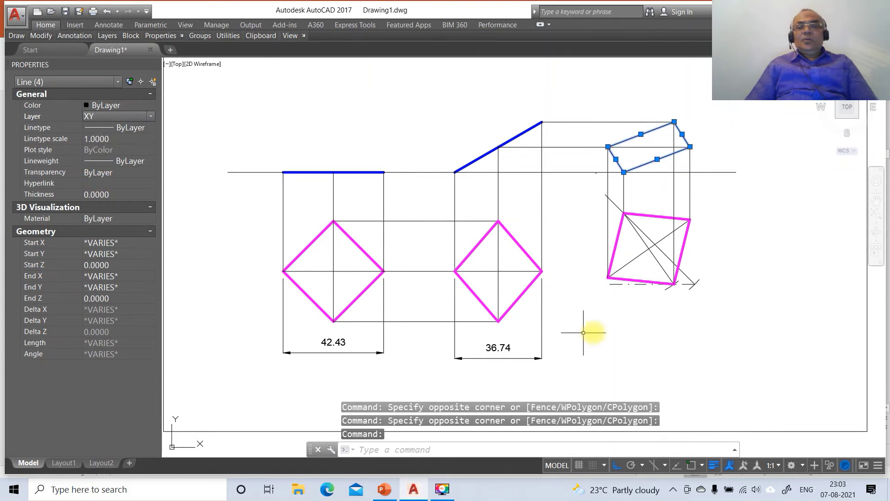
pyautogui.press('Escape')
pyautogui.press('Escape')
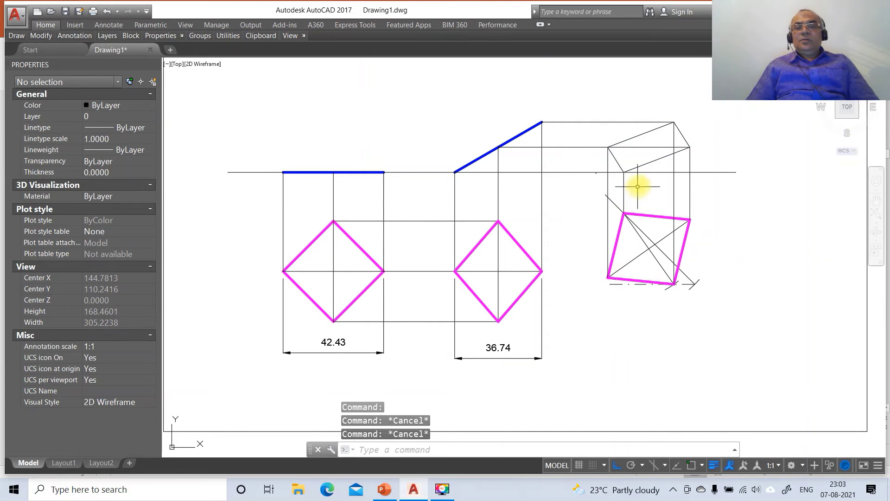
# - Move the four edges of the final elevation to layer FV
pyautogui.click(649, 160)
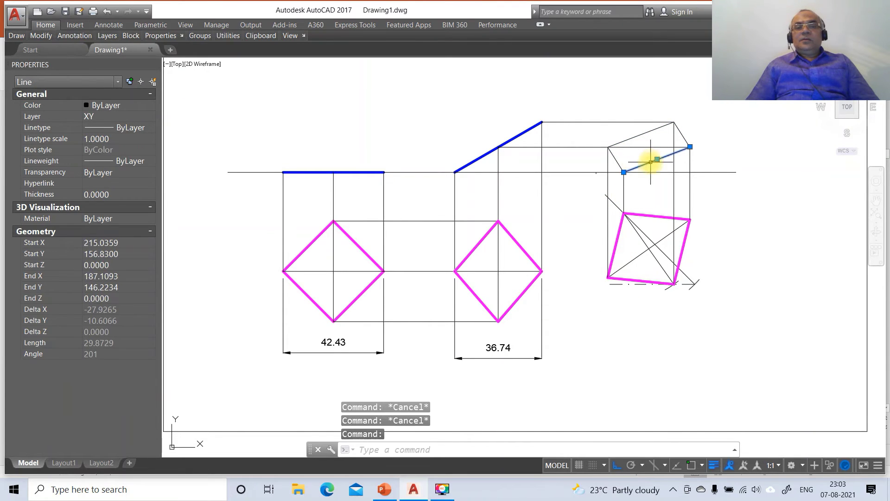
pyautogui.click(613, 158)
pyautogui.click(621, 143)
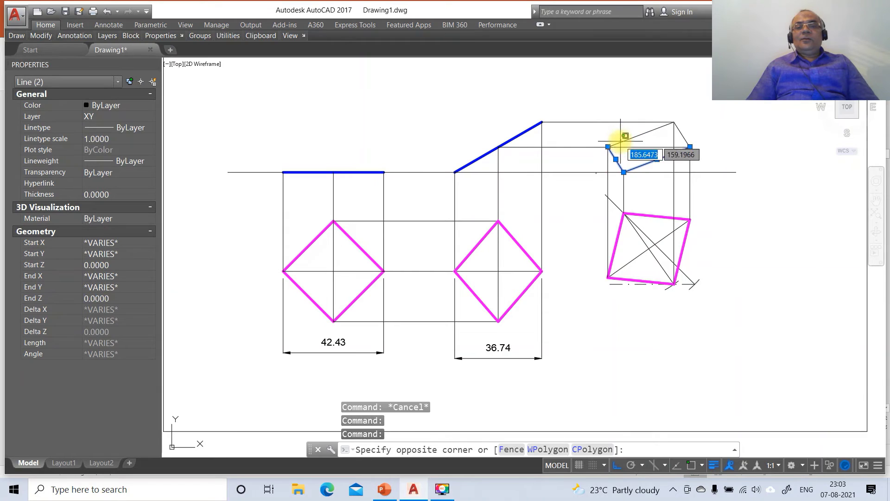
pyautogui.click(638, 137)
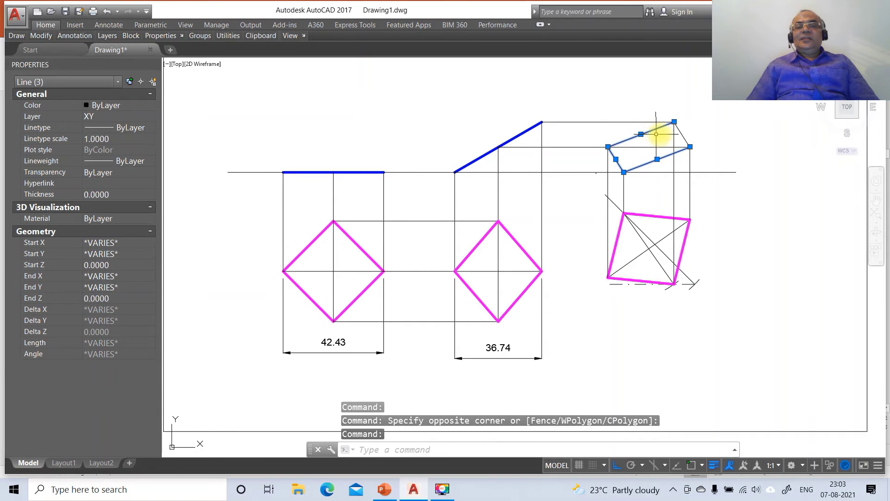
pyautogui.click(679, 131)
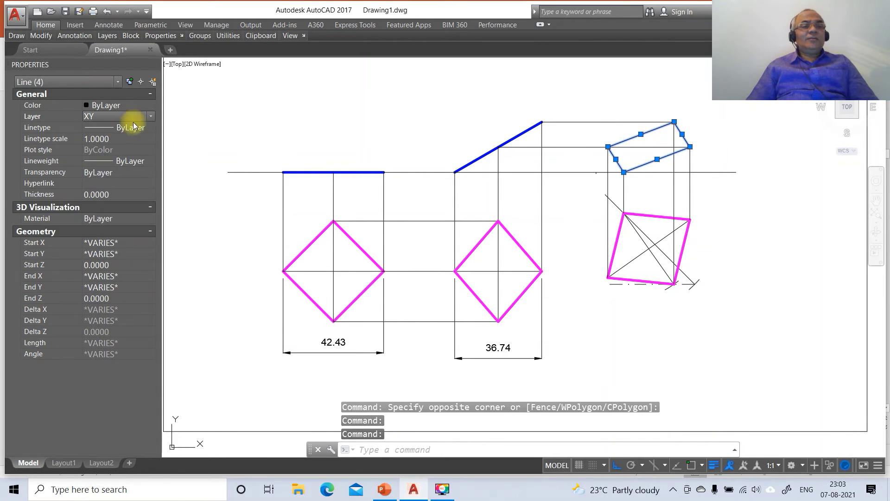
pyautogui.click(150, 116)
pyautogui.click(120, 139)
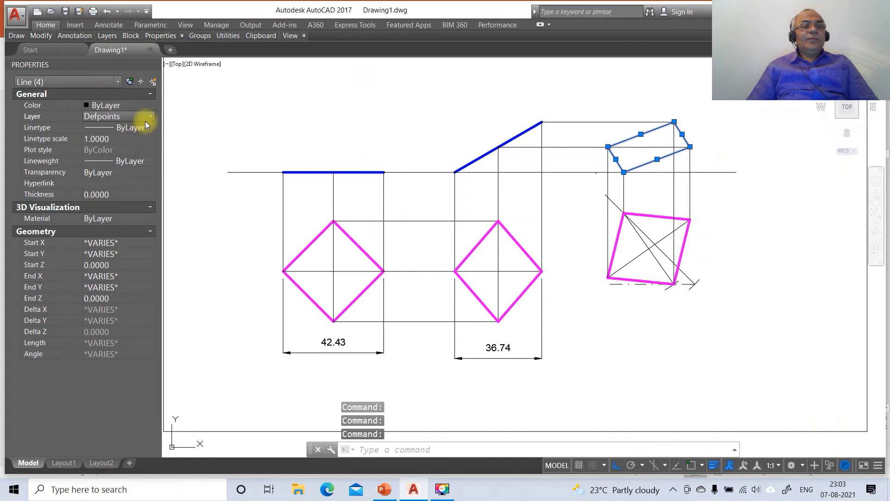
pyautogui.click(150, 116)
pyautogui.click(122, 144)
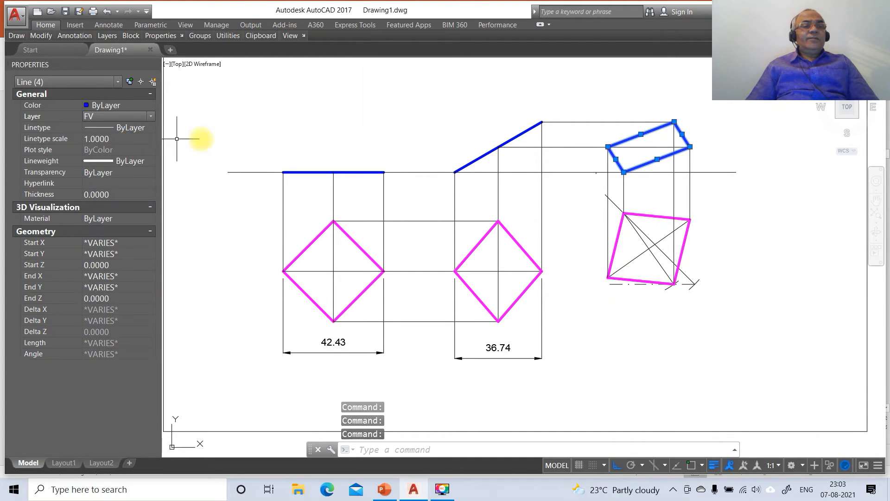
pyautogui.press('Escape')
pyautogui.press('Escape')
pyautogui.press('Escape')
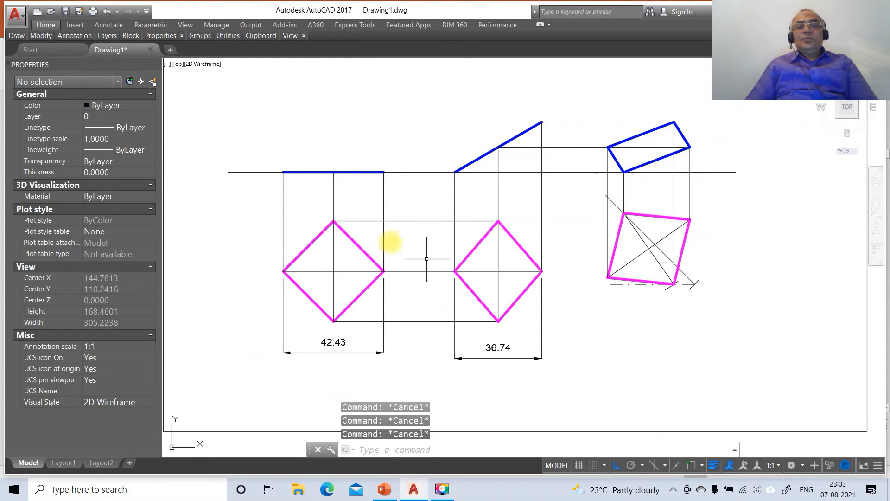
# - Assign both segments of the horizontal reference line, on either side of the first blue edge view, to layer XY
pyautogui.click(246, 173)
pyautogui.click(427, 172)
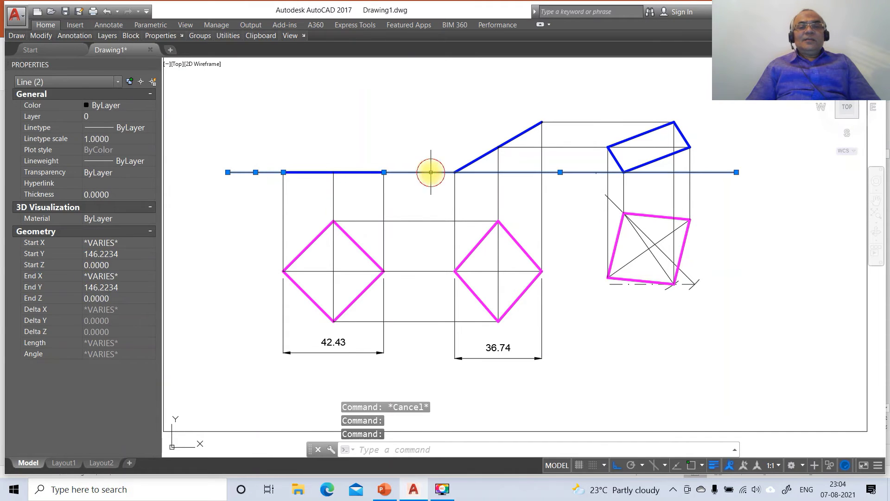
pyautogui.click(137, 117)
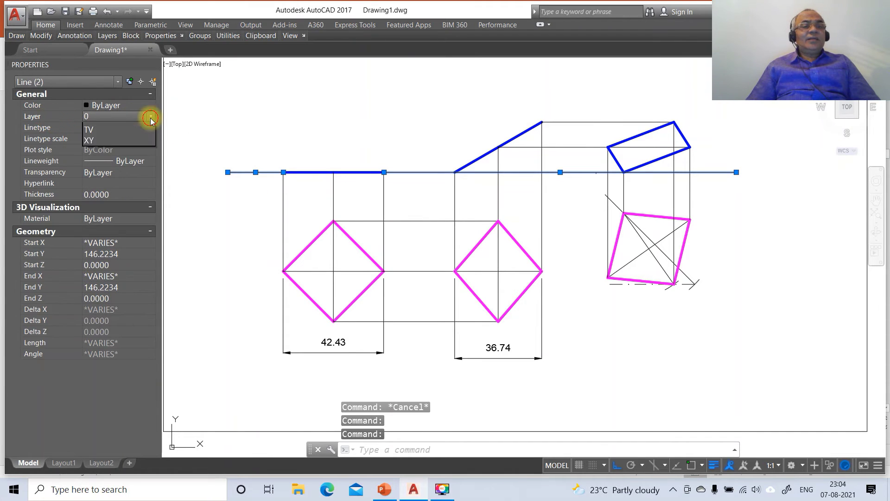
pyautogui.click(98, 182)
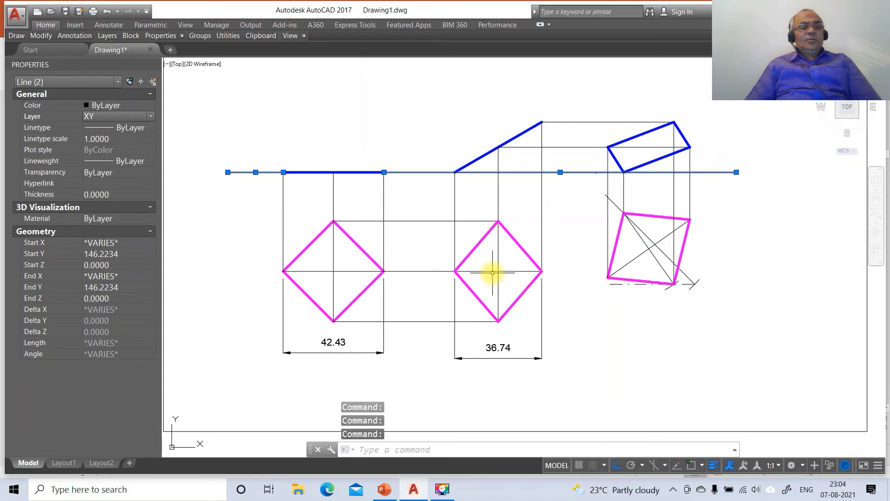
pyautogui.press('Escape')
pyautogui.press('Escape')
# - Erase the 42.43 and 36.74 horizontal dimensions below the first two plan views
pyautogui.write('e')
pyautogui.press('Return')
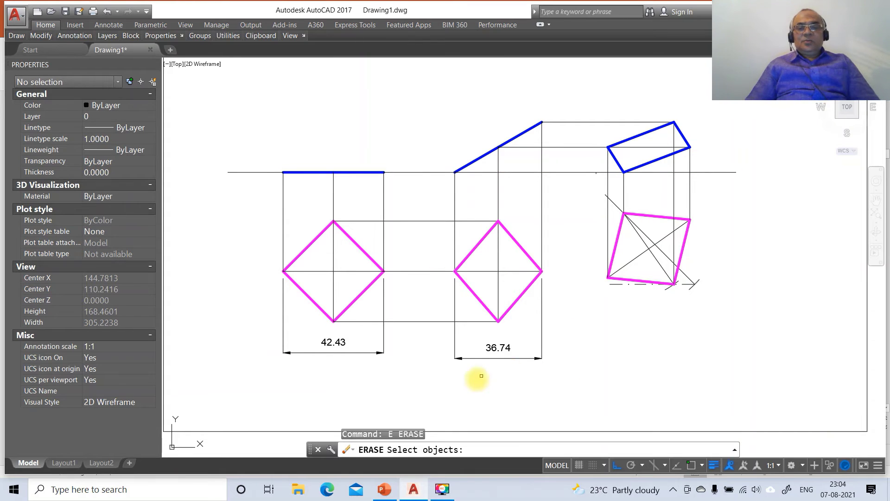
pyautogui.click(356, 353)
pyautogui.press('Return')
pyautogui.press('Return')
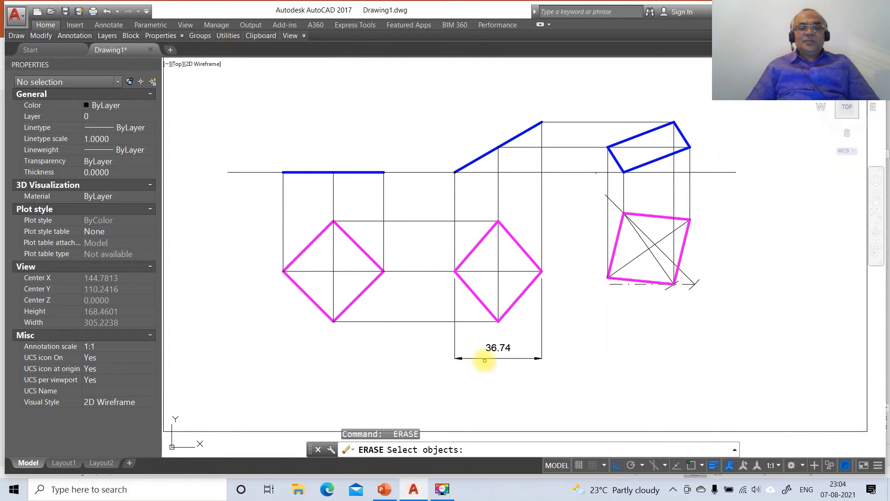
pyautogui.click(479, 360)
pyautogui.press('Return')
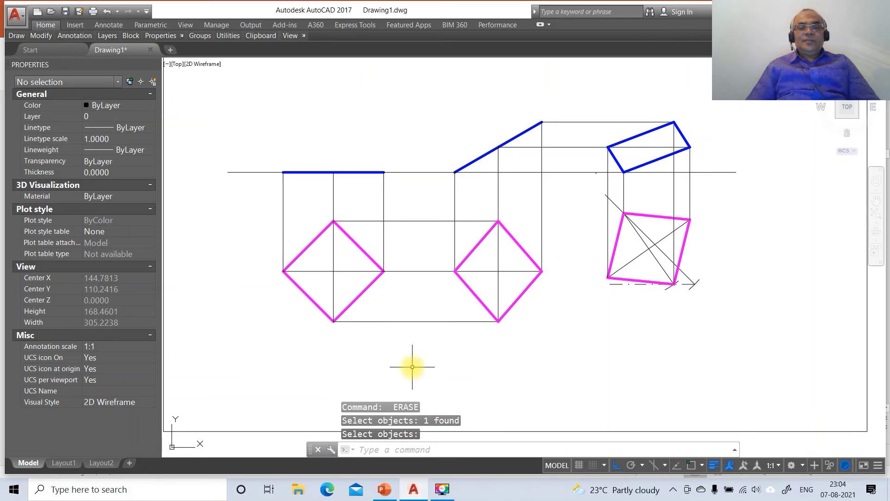
# - Add an aligned dimension outside the first square's lower-left side, snapping to its corner intersections and overriding the dimension text with 30
pyautogui.write('dim')
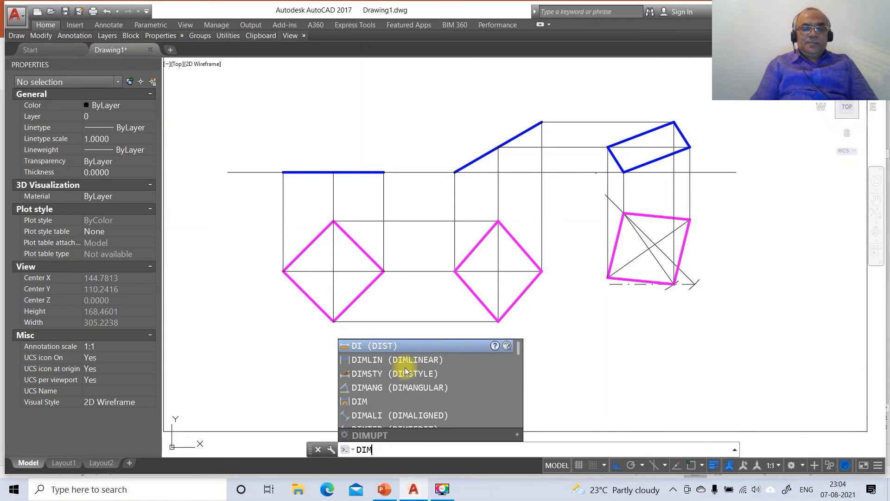
pyautogui.press('Return')
pyautogui.write('int')
pyautogui.press('Return')
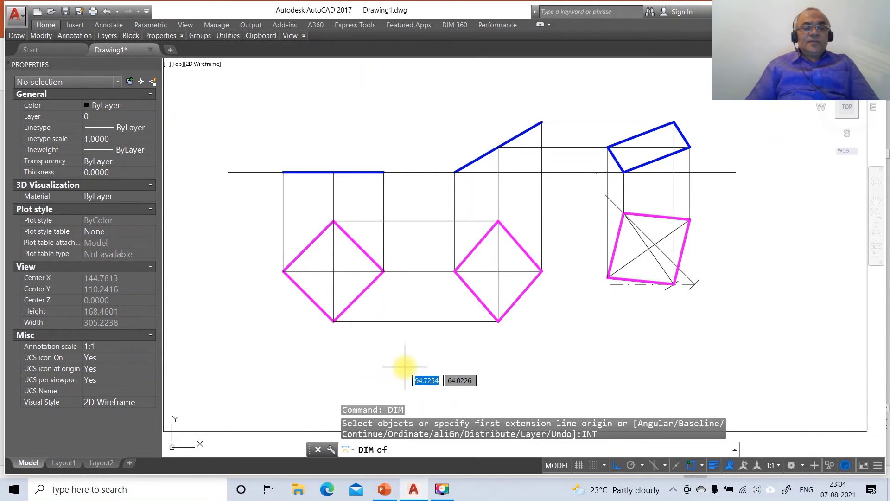
pyautogui.click(282, 272)
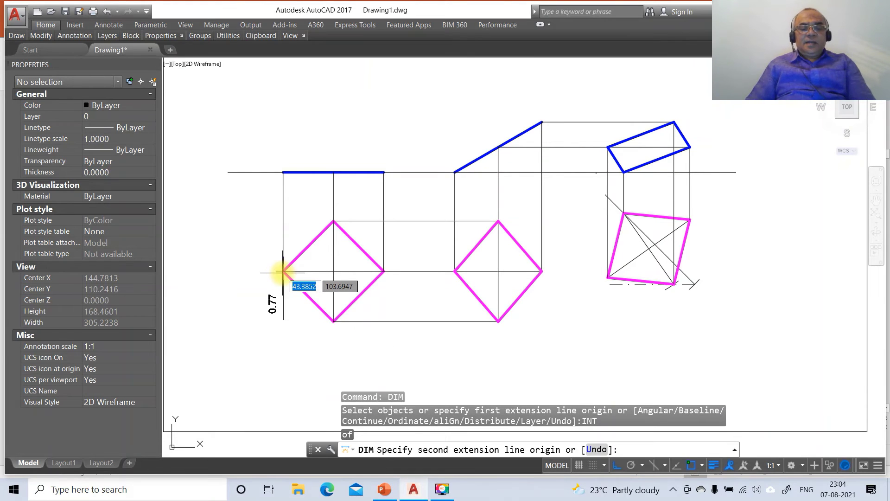
pyautogui.write('INT')
pyautogui.press('Return')
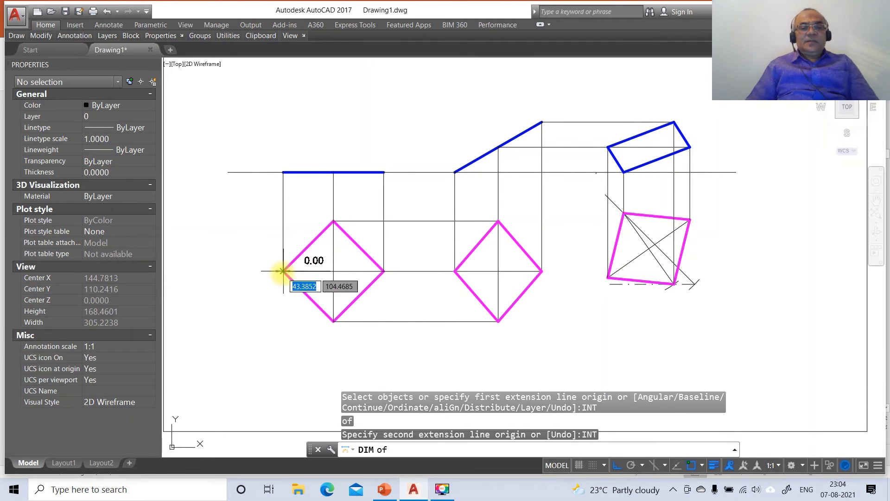
pyautogui.click(333, 321)
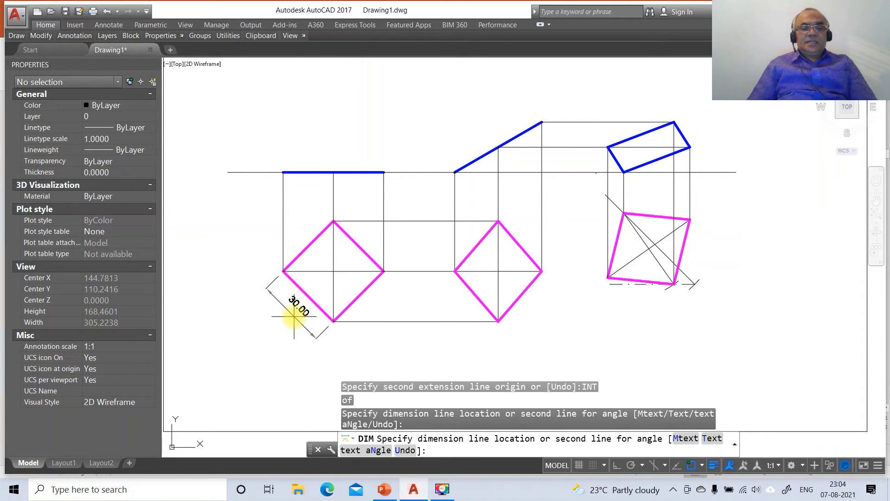
pyautogui.write('T')
pyautogui.press('Return')
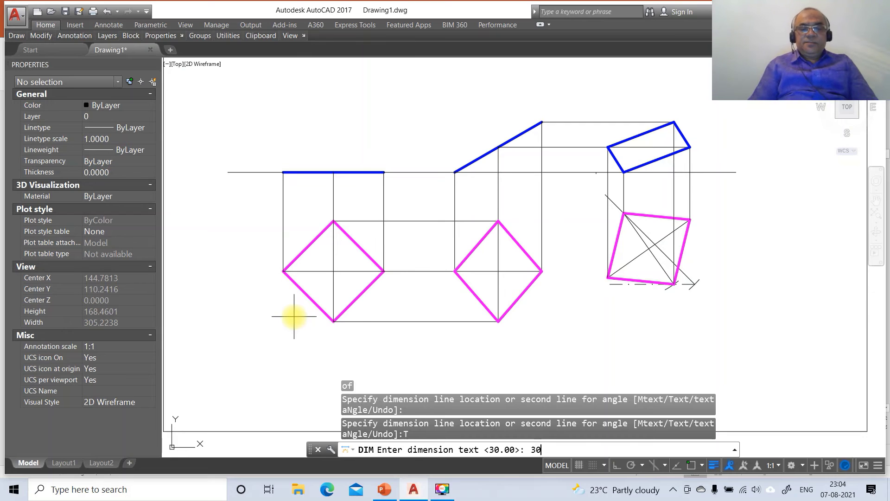
pyautogui.write('30')
pyautogui.press('Return')
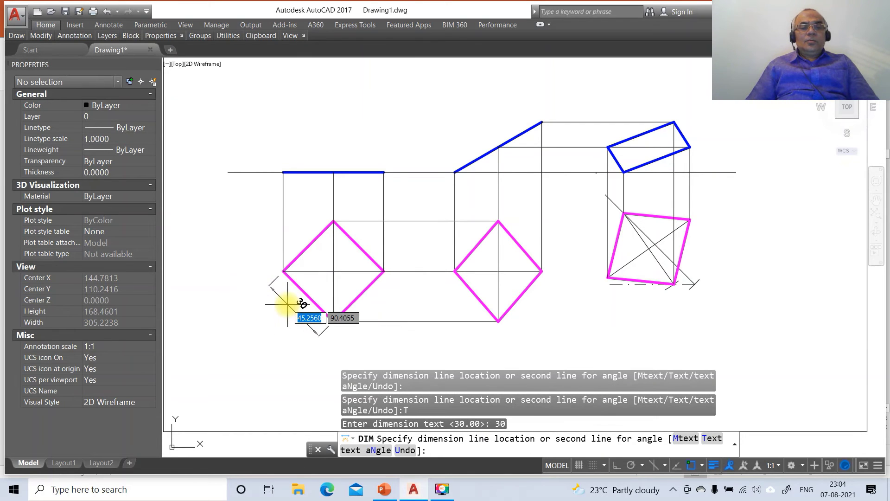
pyautogui.click(288, 303)
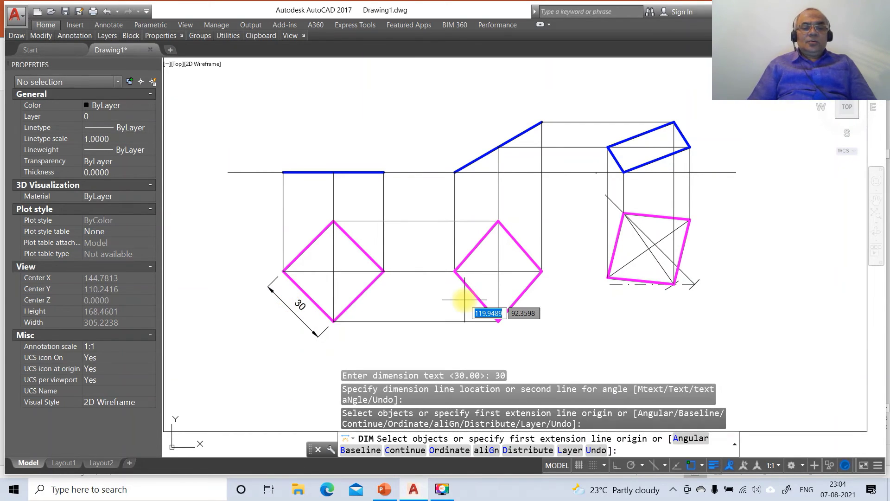
pyautogui.press('Escape')
pyautogui.press('Escape')
pyautogui.press('Escape')
pyautogui.write('DI')
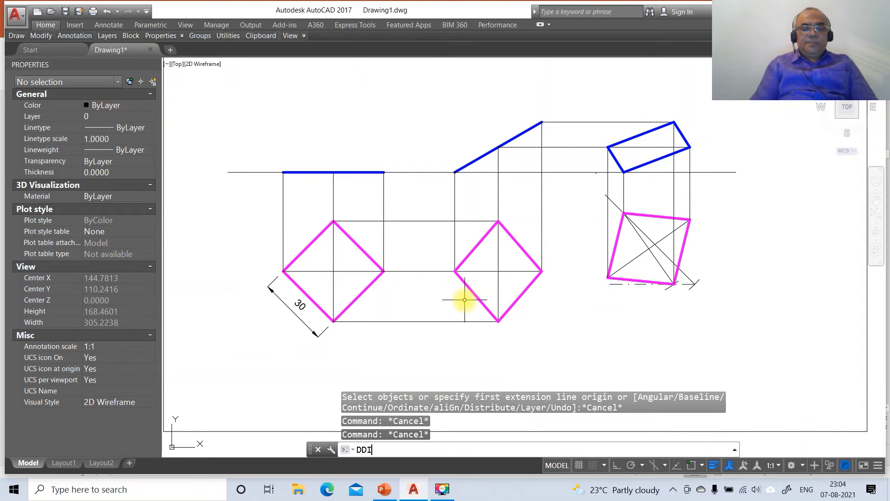
pyautogui.write('MDI')
pyautogui.press('Return')
pyautogui.press('Escape')
pyautogui.press('Escape')
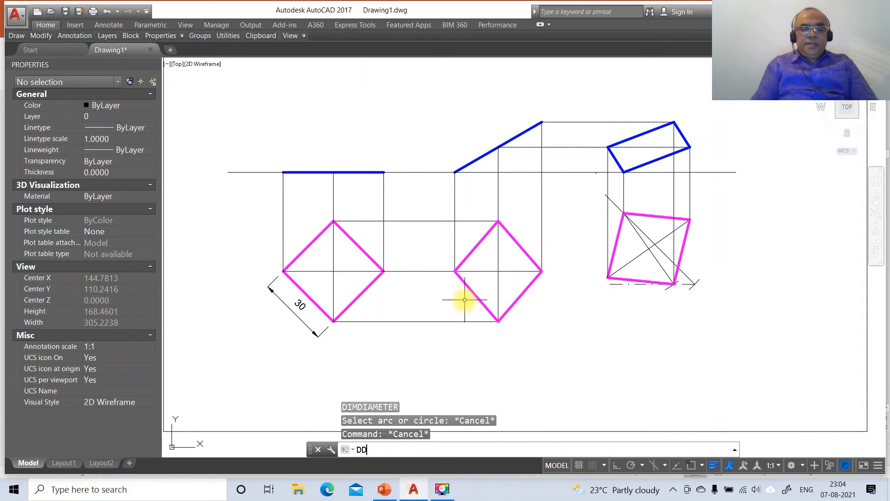
# - Modify the Standard dimension style to use a linear primary unit precision of 0
pyautogui.write('DDIM')
pyautogui.press('Return')
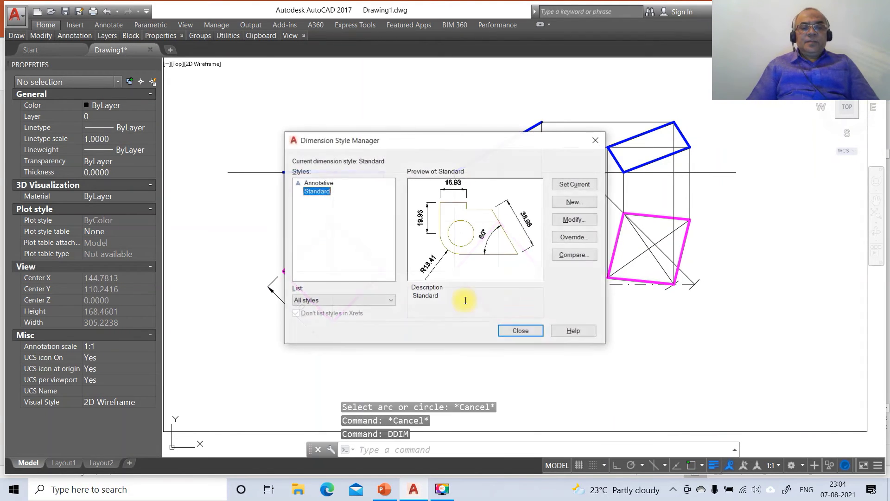
pyautogui.click(561, 221)
pyautogui.click(423, 118)
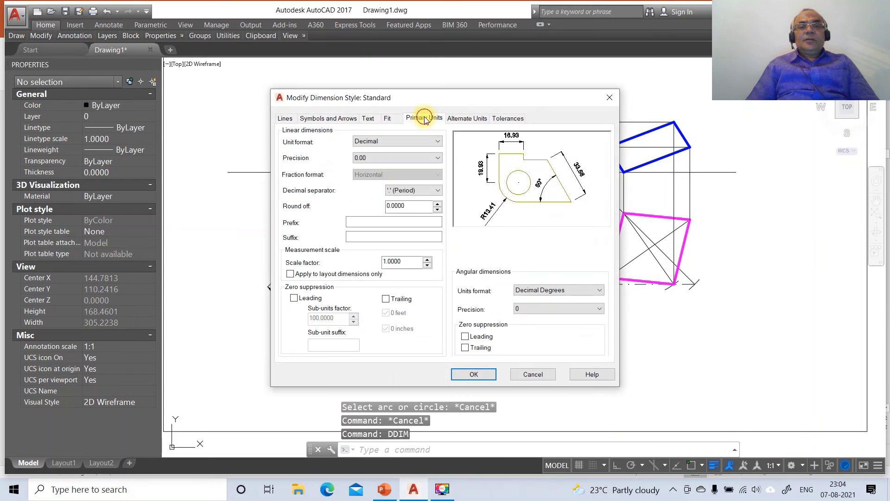
pyautogui.click(411, 160)
pyautogui.click(380, 171)
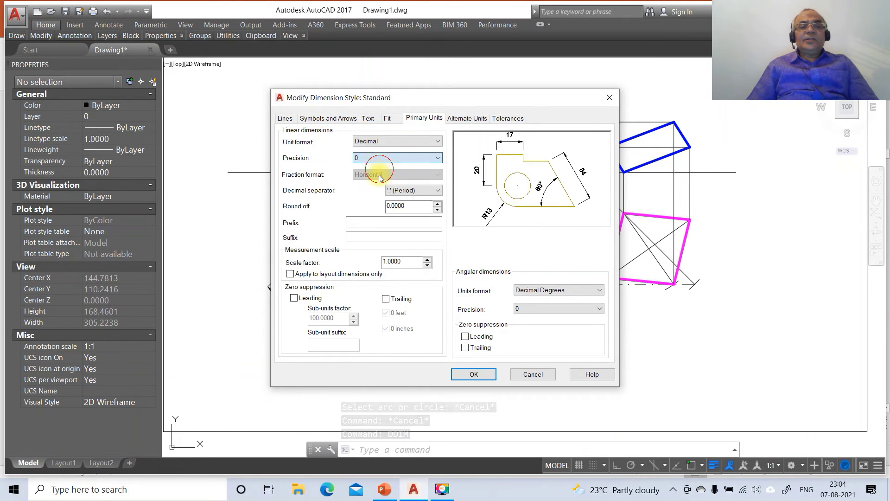
pyautogui.click(474, 374)
pyautogui.click(518, 330)
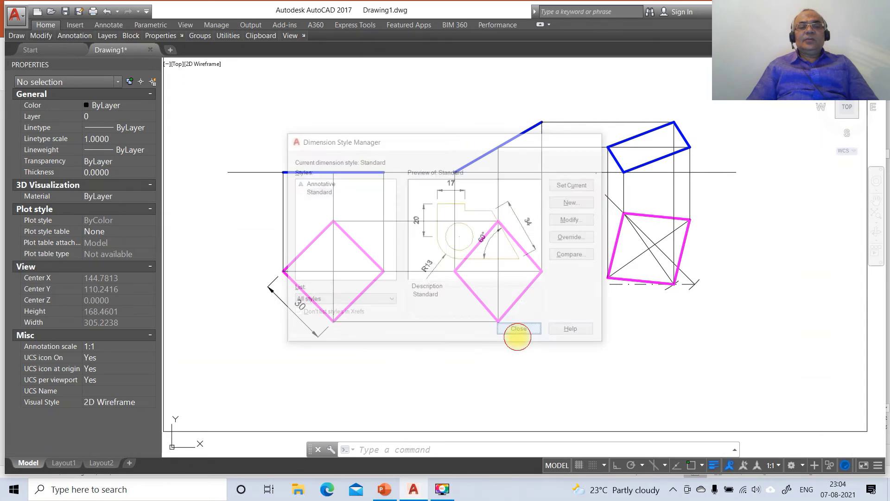
pyautogui.click(684, 266)
pyautogui.write('DI')
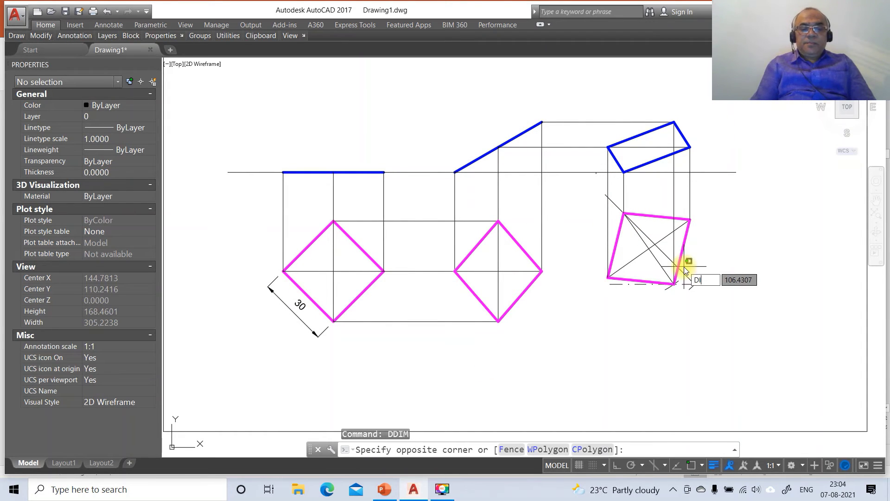
pyautogui.press('Escape')
pyautogui.press('Escape')
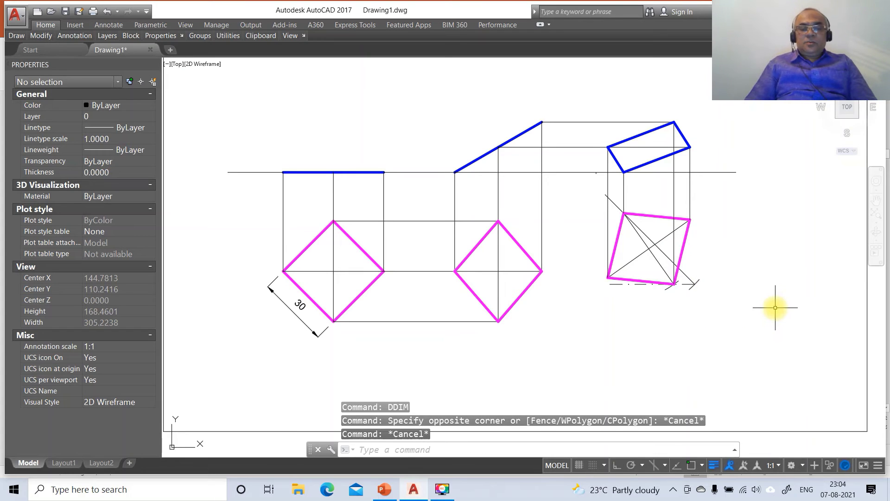
# - Add an angular dimension between the inclined blue edge view and the horizontal reference line, placing its arc near the edge's upper end
pyautogui.write('DIM')
pyautogui.press('Return')
pyautogui.write('a')
pyautogui.press('Return')
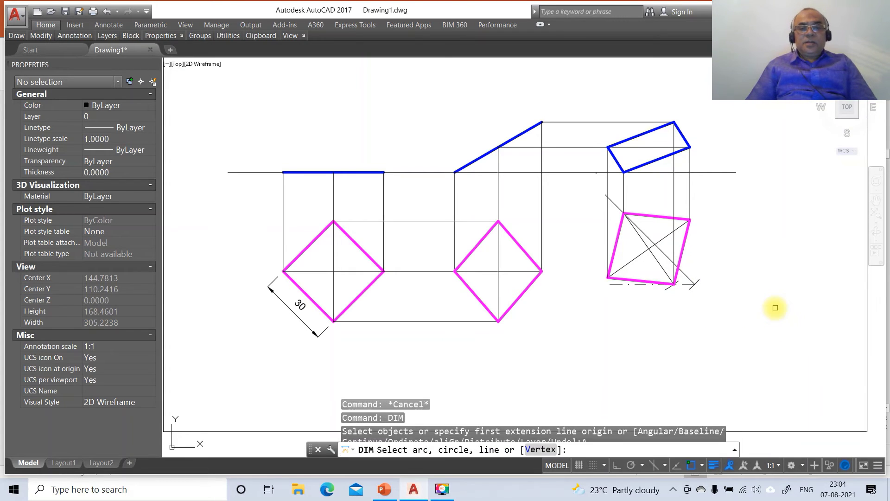
pyautogui.click(484, 156)
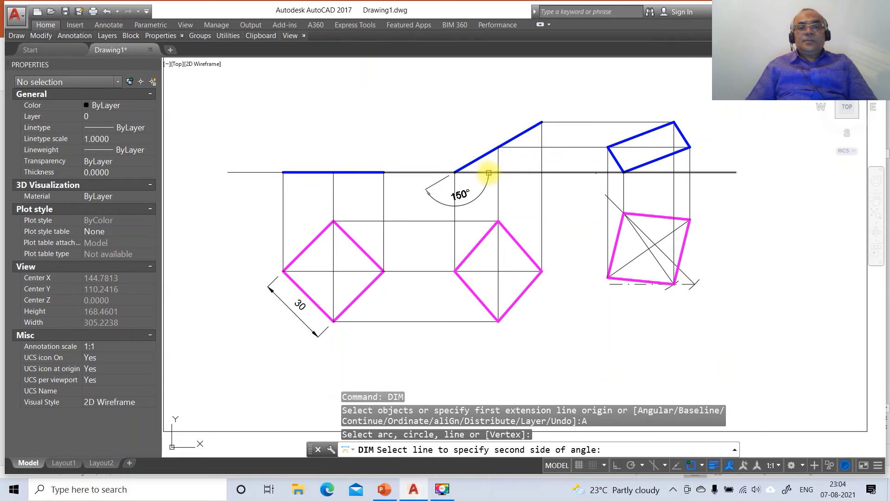
pyautogui.click(489, 172)
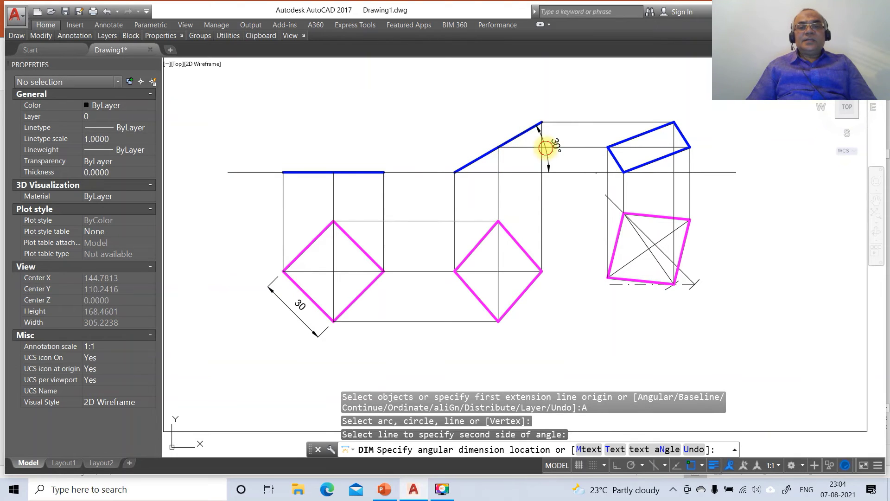
pyautogui.click(548, 144)
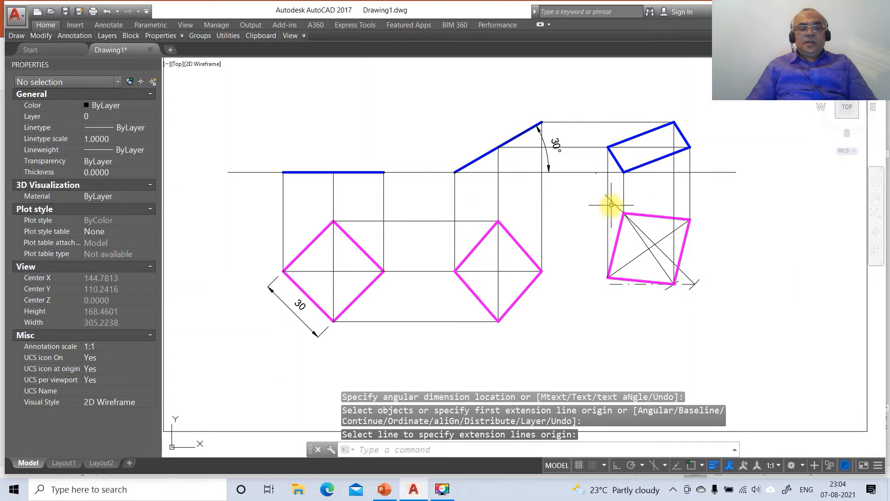
pyautogui.press('Escape')
pyautogui.press('Escape')
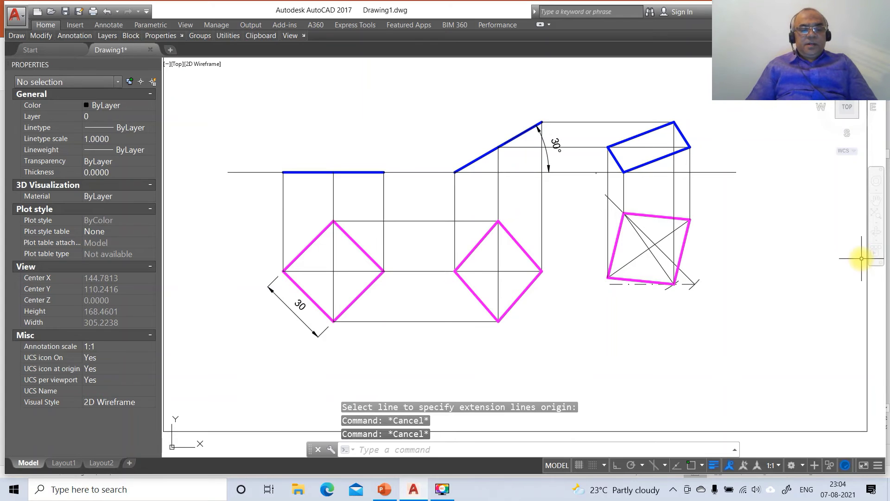
# - Add an angular dimension between the reference line and the slanted line extending above the third plan view, placing the arc just below the reference line
pyautogui.write('DIM')
pyautogui.press('Return')
pyautogui.write('A')
pyautogui.press('Return')
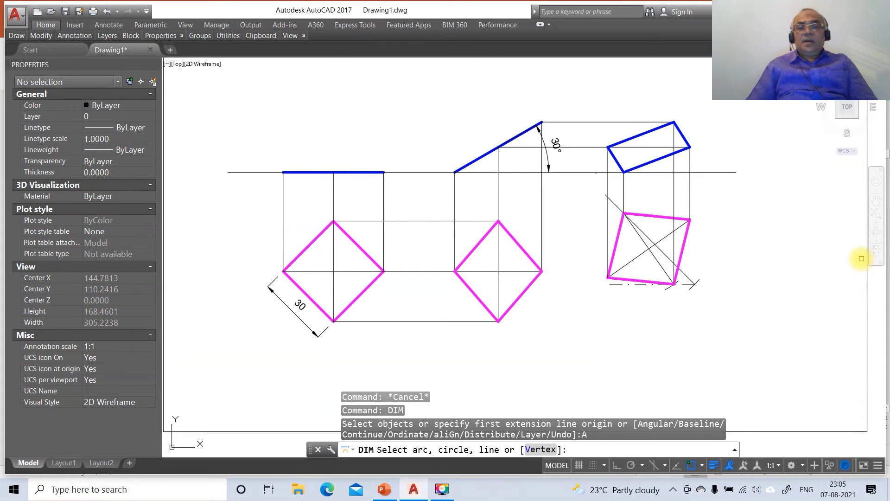
pyautogui.click(612, 215)
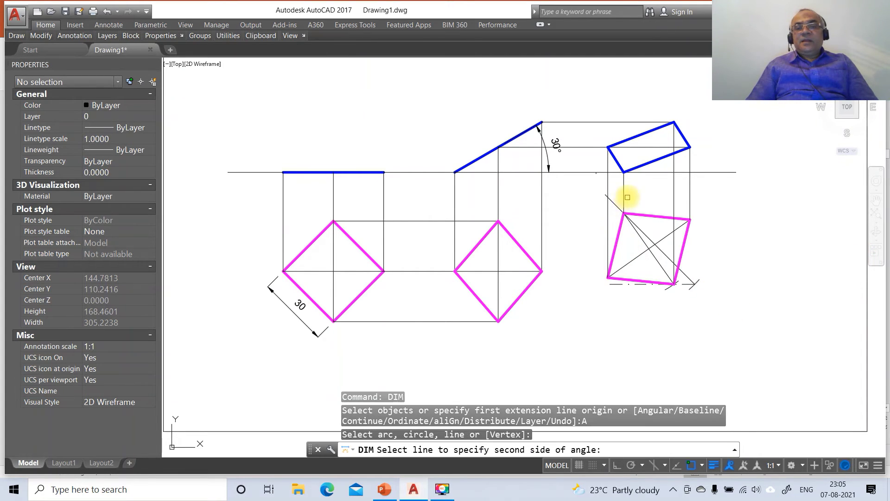
pyautogui.click(599, 172)
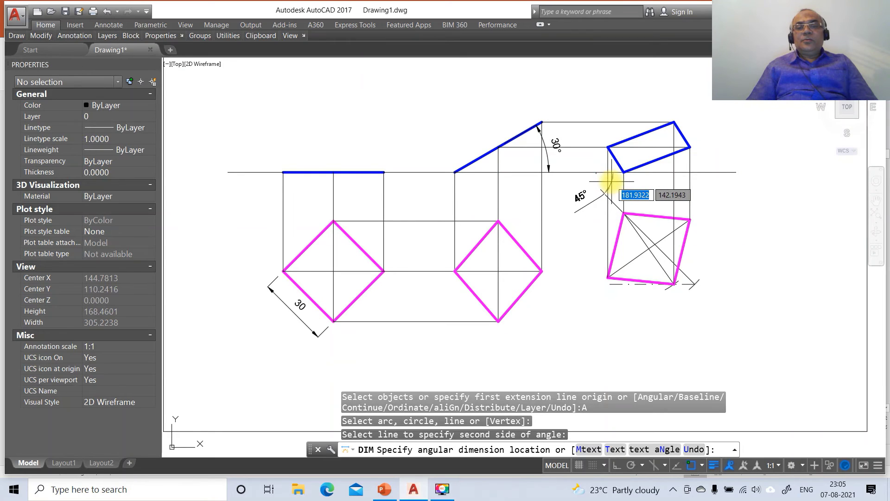
pyautogui.click(609, 181)
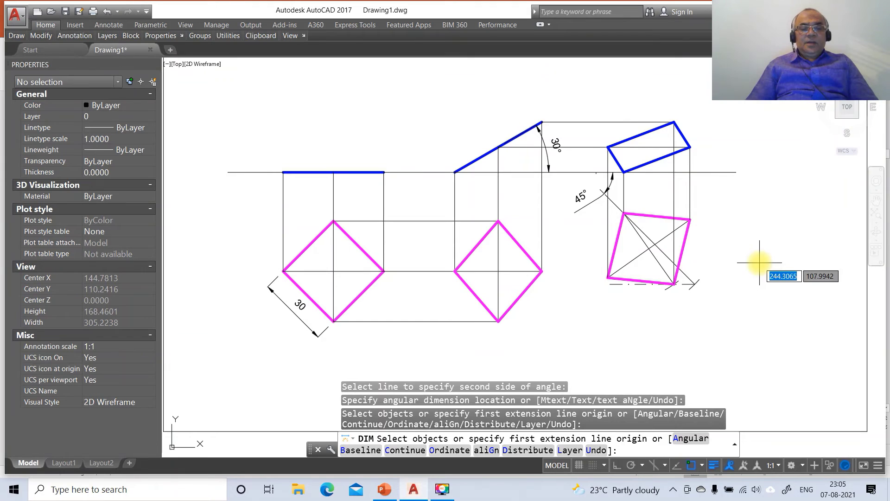
# - Add an angular dimension with blank text between the third plan view's steeper diagonal and the reference line, placing the arc above the plan view
pyautogui.write('A')
pyautogui.press('Return')
pyautogui.click(645, 236)
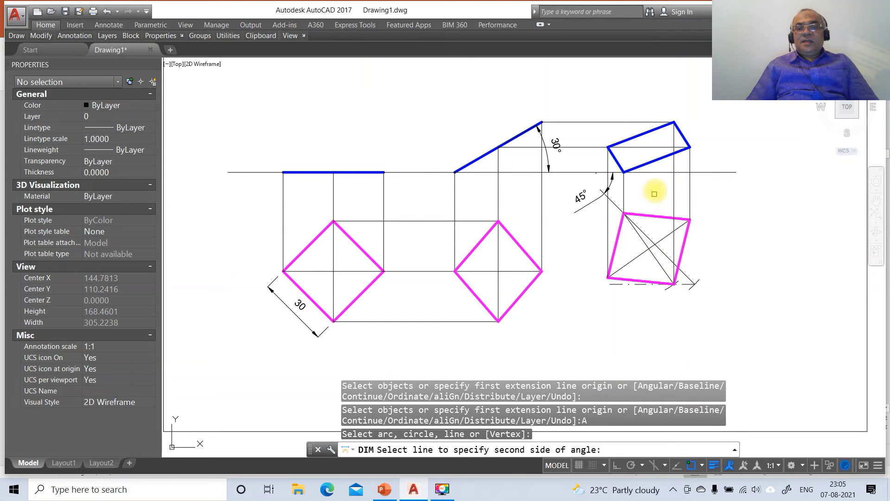
pyautogui.click(657, 175)
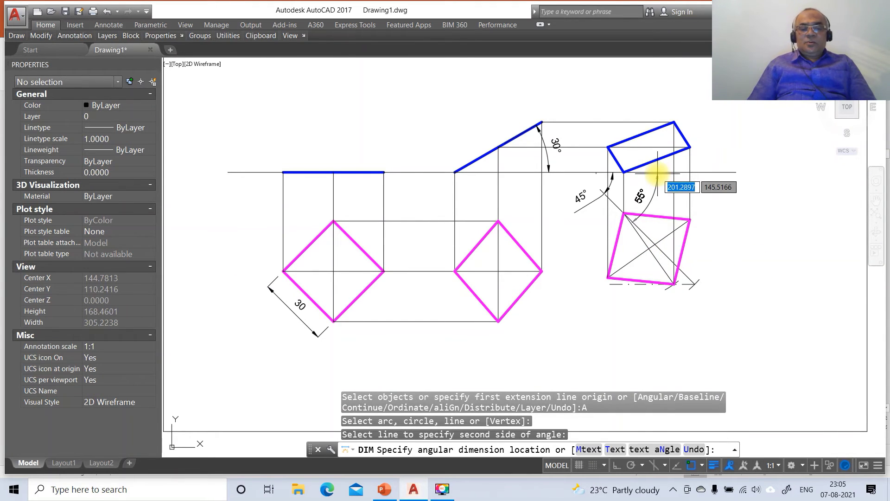
pyautogui.write('T')
pyautogui.press('Return')
pyautogui.press('Return')
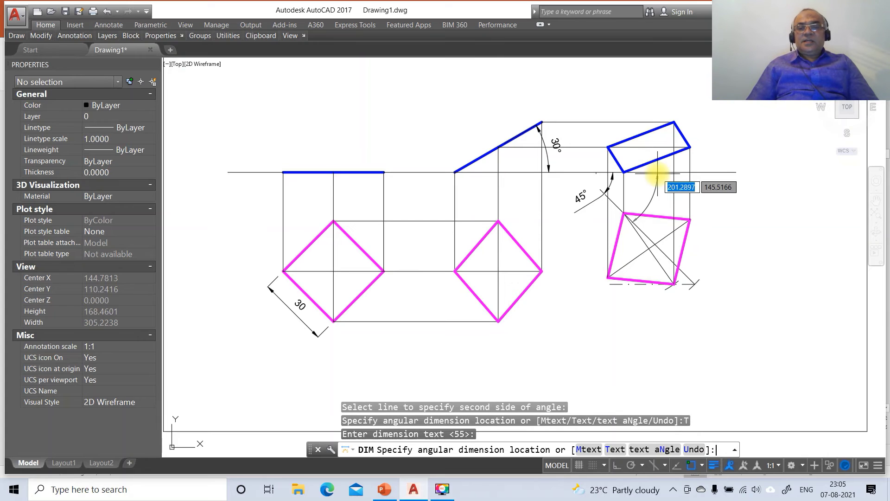
pyautogui.click(641, 185)
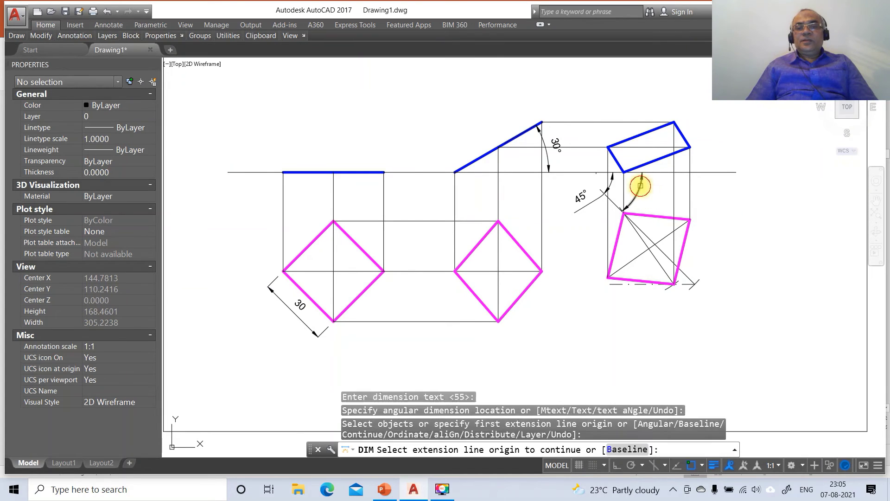
pyautogui.press('Escape')
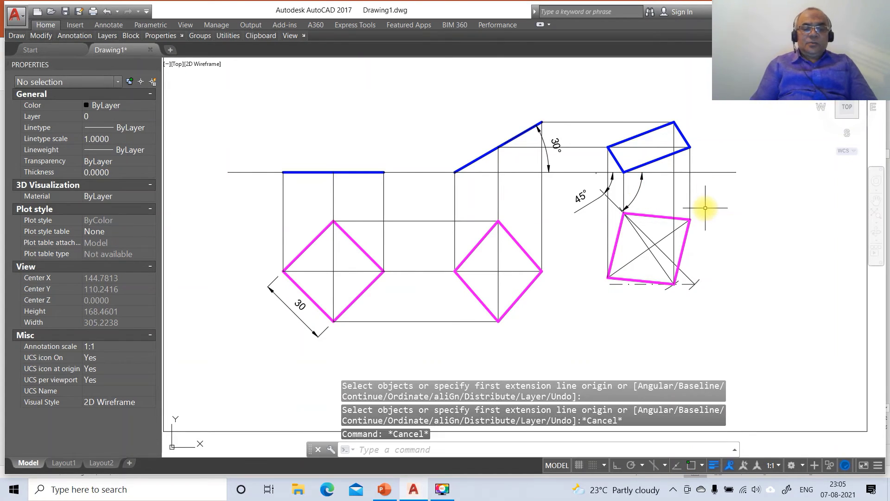
# - Reposition the 45° dimension text beside its arc below the reference line
pyautogui.write('DIMTE')
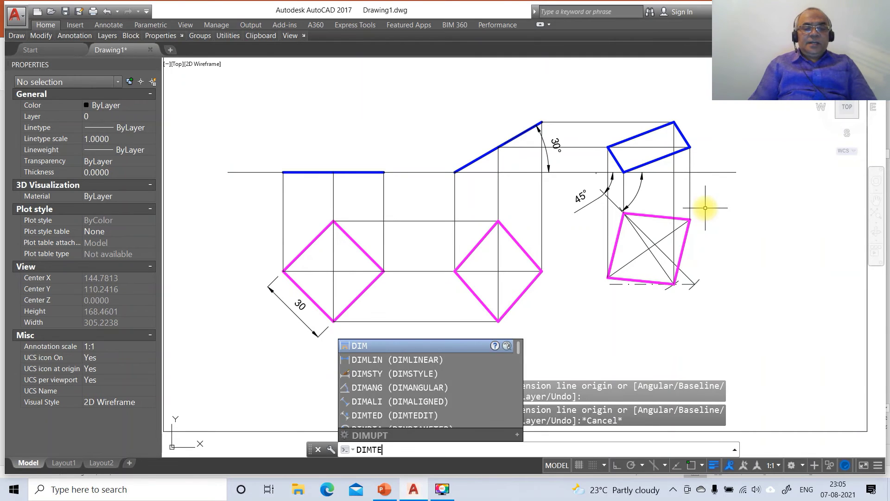
pyautogui.write('D')
pyautogui.press('Return')
pyautogui.click(585, 194)
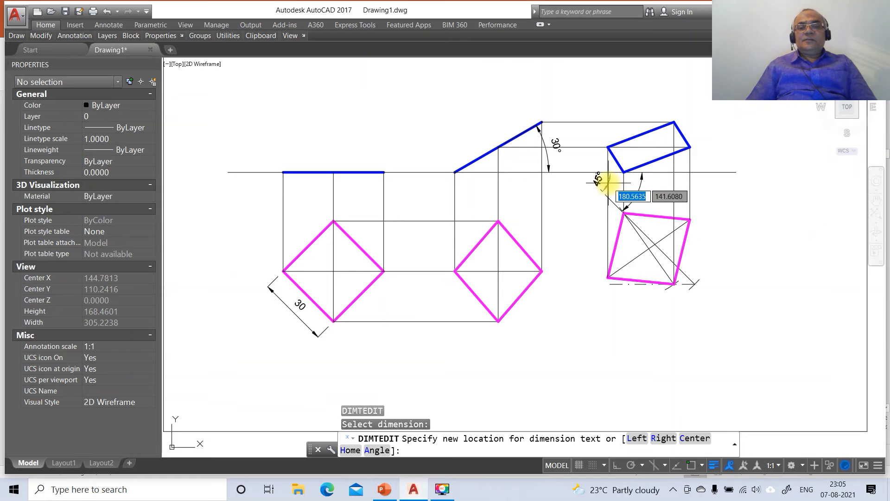
pyautogui.click(605, 182)
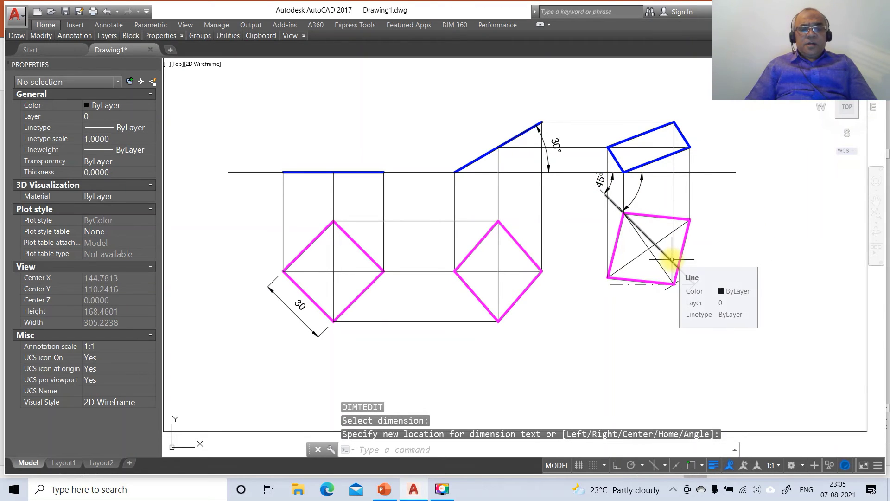
pyautogui.write('dt')
pyautogui.press('Return')
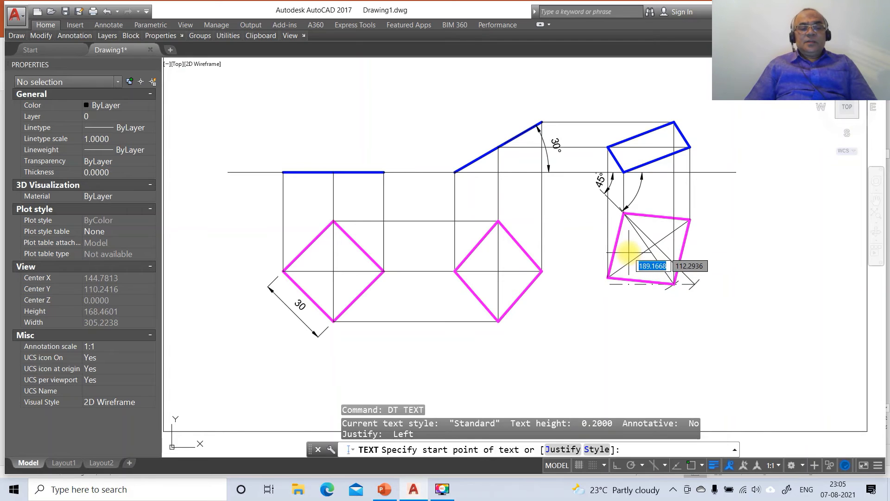
pyautogui.press('Escape')
# - Reposition the 30° dimension text and its arc close to the vertex, between the inclined edge view and the reference line
pyautogui.write('DIMTEDIT')
pyautogui.press('Return')
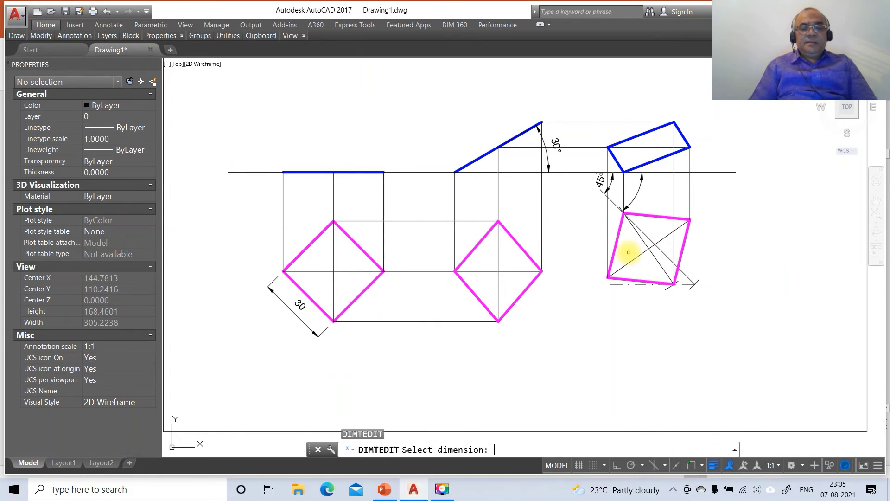
pyautogui.click(556, 144)
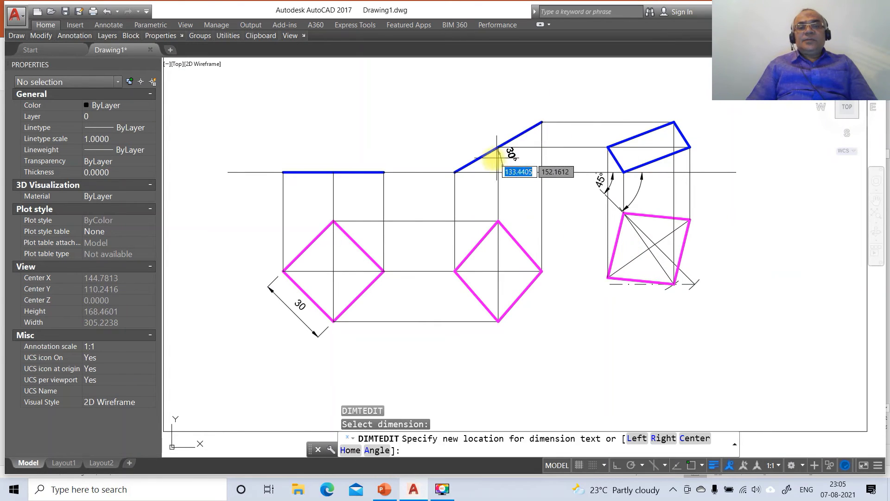
pyautogui.click(484, 164)
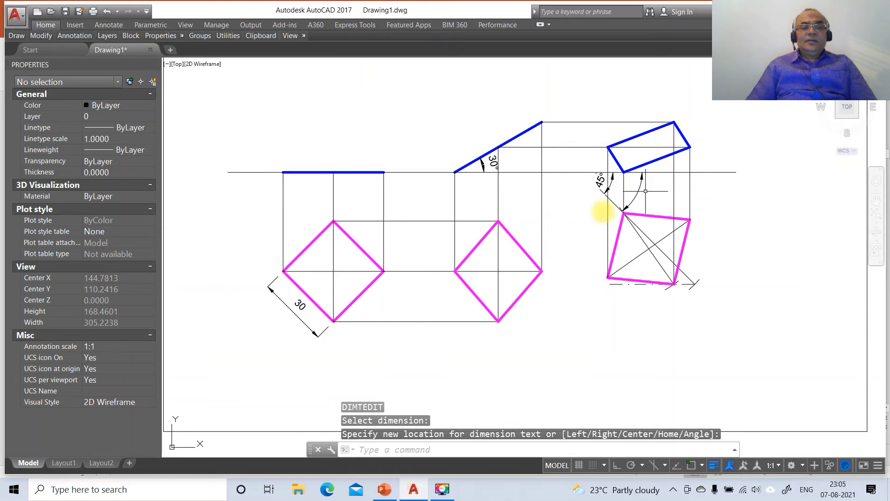
# - Add single-line text of height 3 labelling the reference line's ends X and Y, with VP above and HP below the line near X
pyautogui.write('DT')
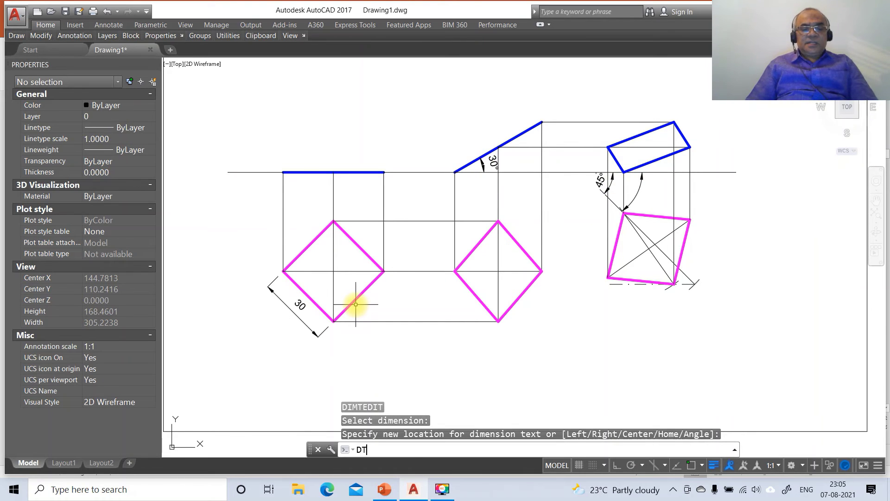
pyautogui.press('Return')
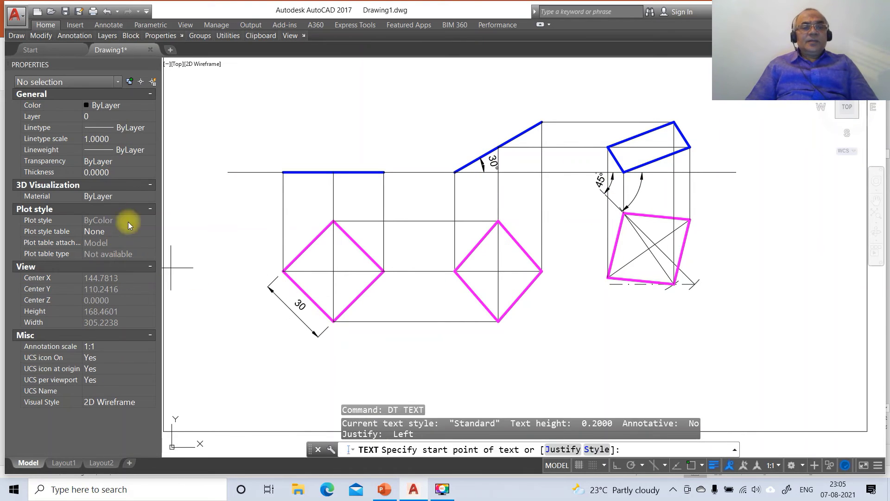
pyautogui.click(217, 173)
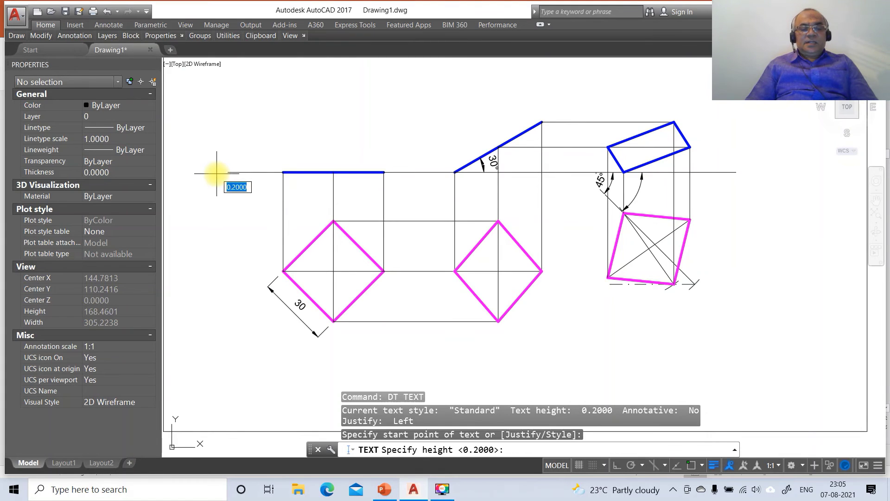
pyautogui.write('3')
pyautogui.press('Return')
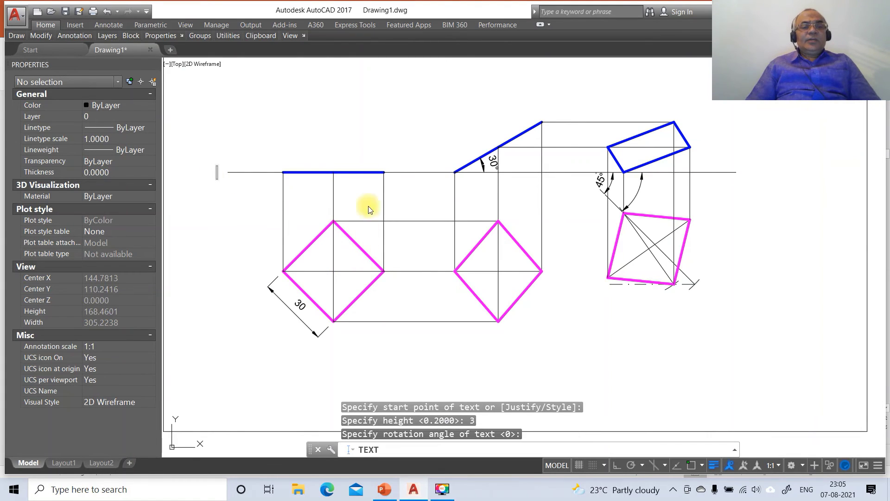
pyautogui.write('X')
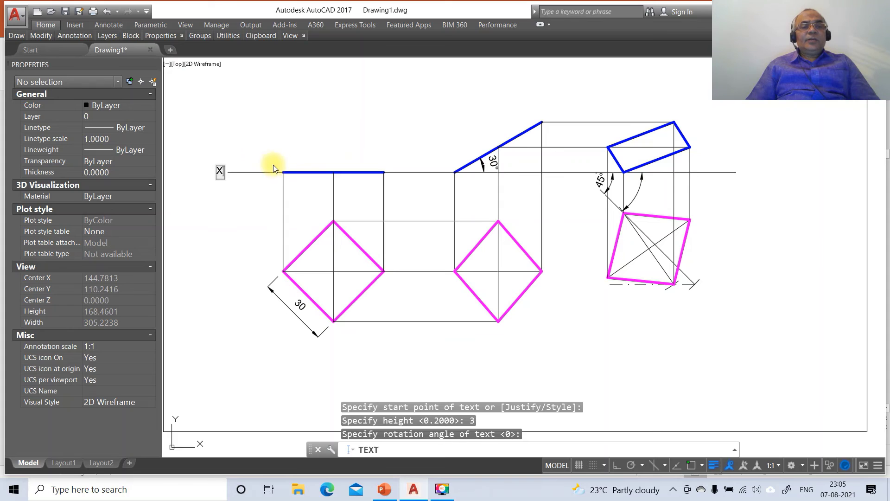
pyautogui.click(237, 163)
pyautogui.write('VP')
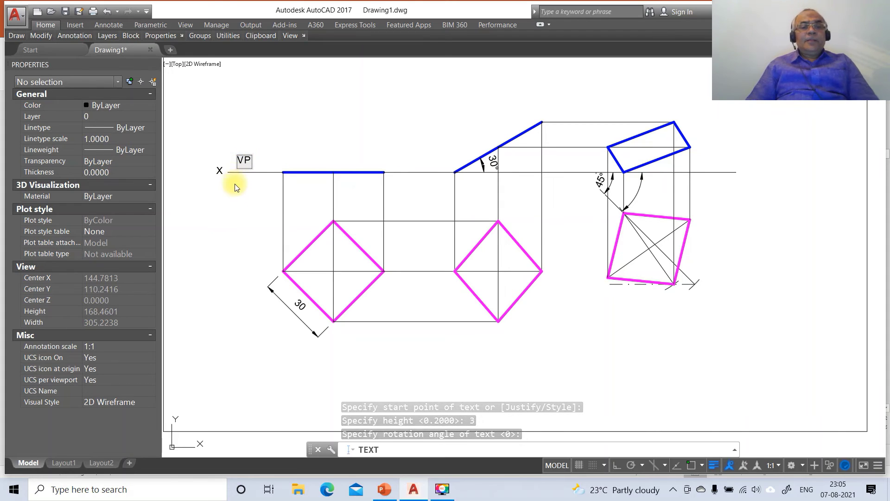
pyautogui.click(237, 187)
pyautogui.write('HP')
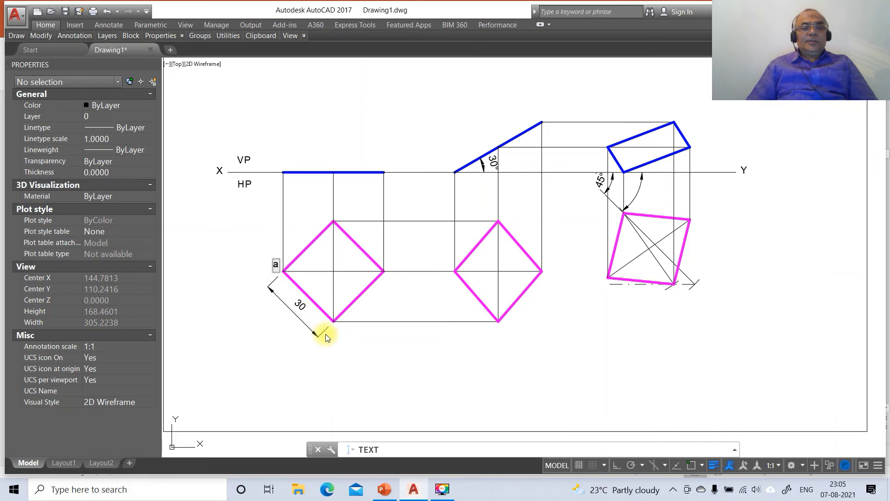
# - Label the first square's corners a, b, c and d, and the edge view's points a', b', c' and (d') above it
pyautogui.write('a')
pyautogui.write('b')
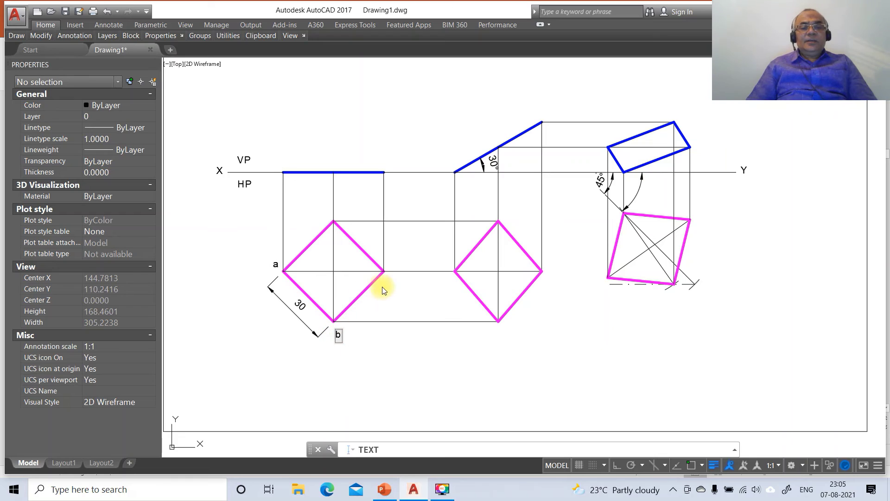
pyautogui.click(382, 286)
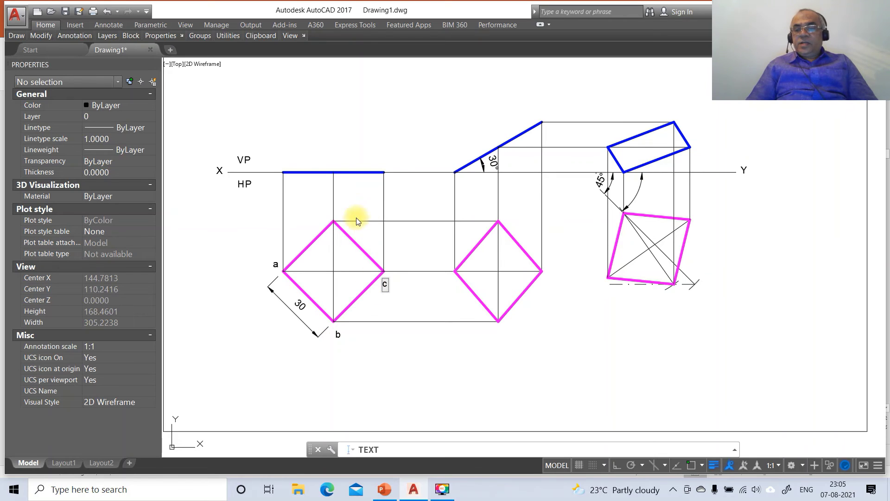
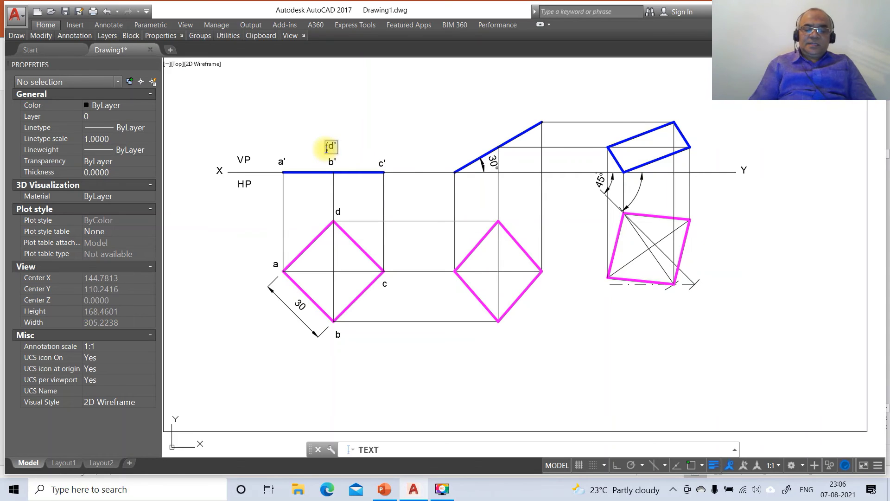
pyautogui.press('Return')
pyautogui.press('Return')
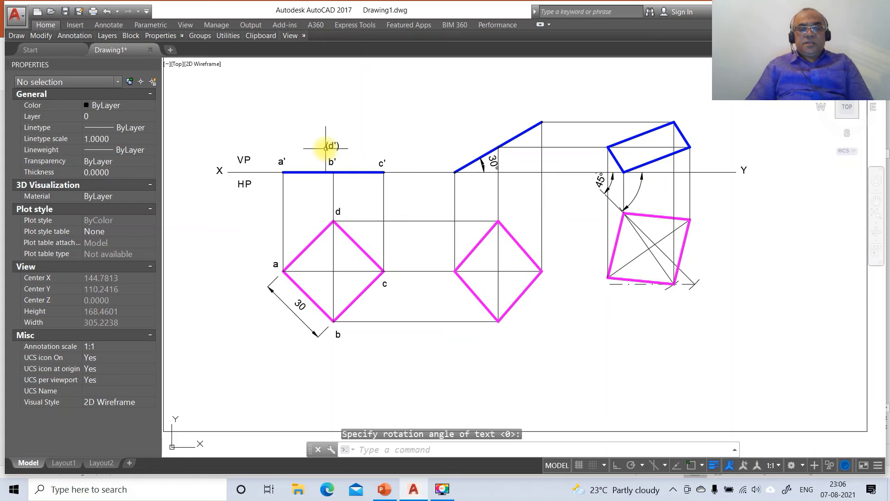
# - Move the X label slightly so it lines up with the end of the reference line
pyautogui.write('m')
pyautogui.press('Return')
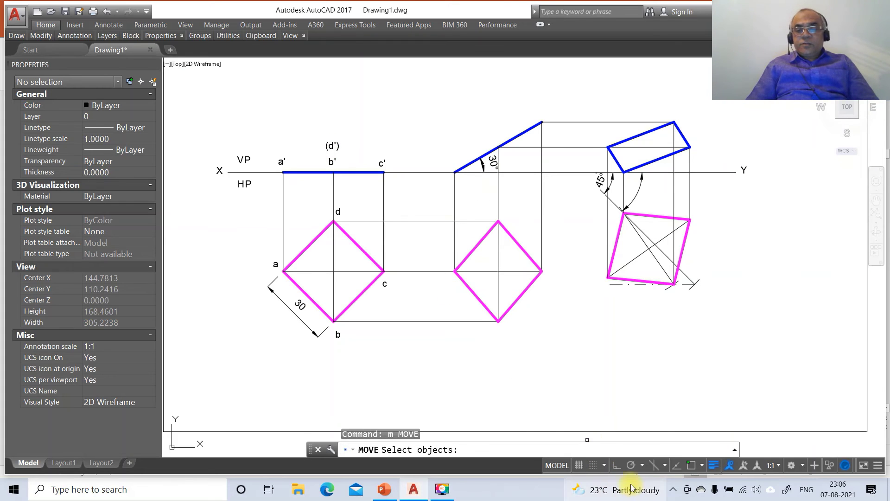
pyautogui.click(220, 171)
pyautogui.press('Return')
pyautogui.click(244, 217)
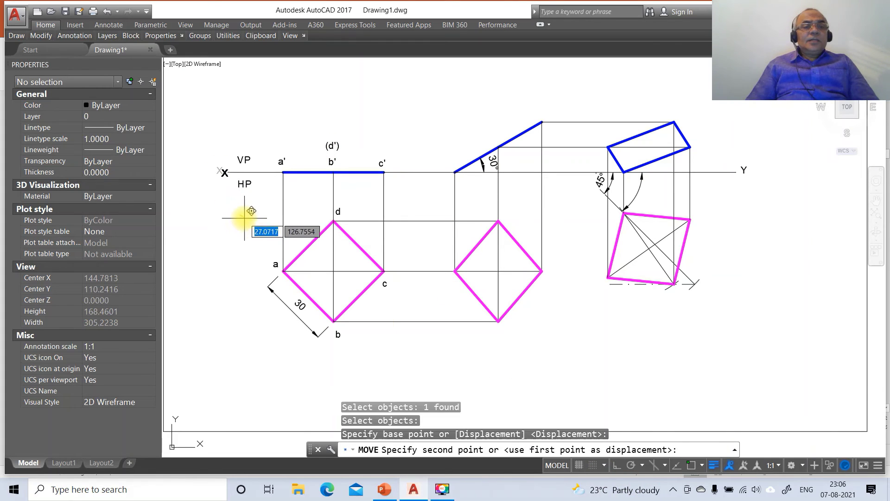
pyautogui.click(245, 216)
# - Move the VP and HP labels closer to the reference line, just beside the X end
pyautogui.press('Return')
pyautogui.click(239, 160)
pyautogui.press('Return')
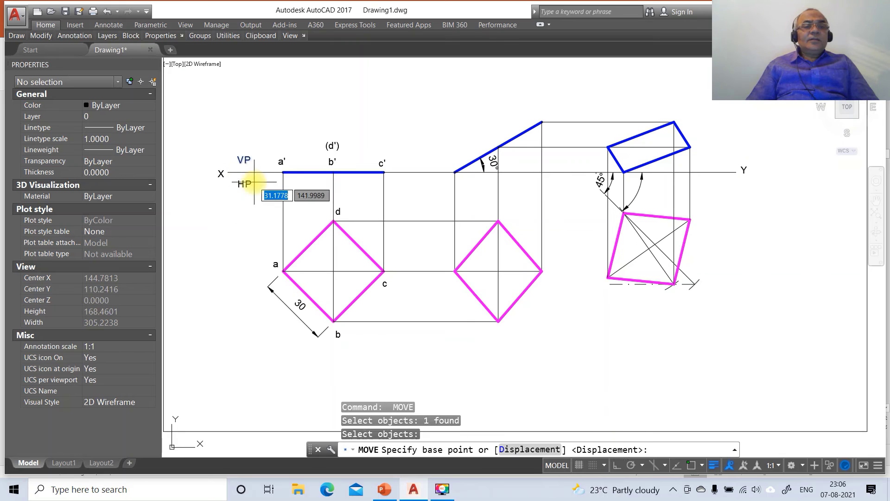
pyautogui.click(259, 175)
pyautogui.click(255, 180)
pyautogui.press('Return')
pyautogui.click(244, 183)
pyautogui.press('Return')
pyautogui.click(266, 201)
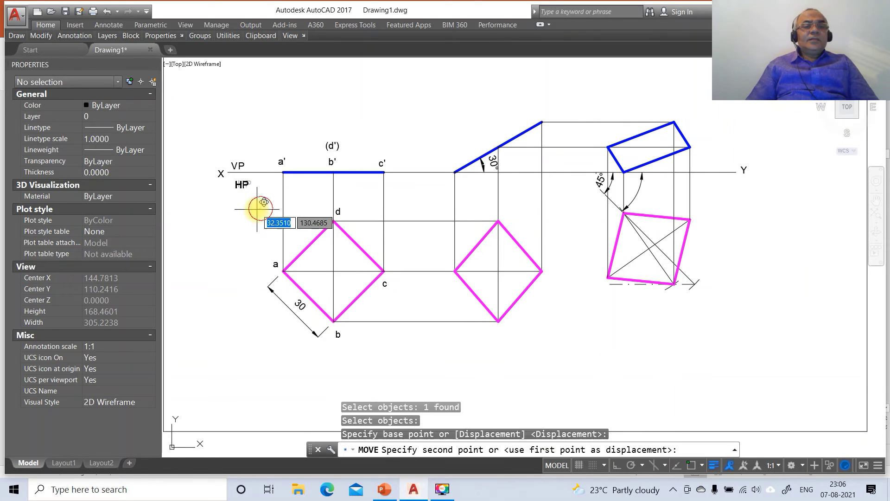
pyautogui.click(265, 199)
# - Move the a' and b' labels down so they sit just above the horizontal edge view at their points
pyautogui.press('Return')
pyautogui.click(280, 163)
pyautogui.press('Return')
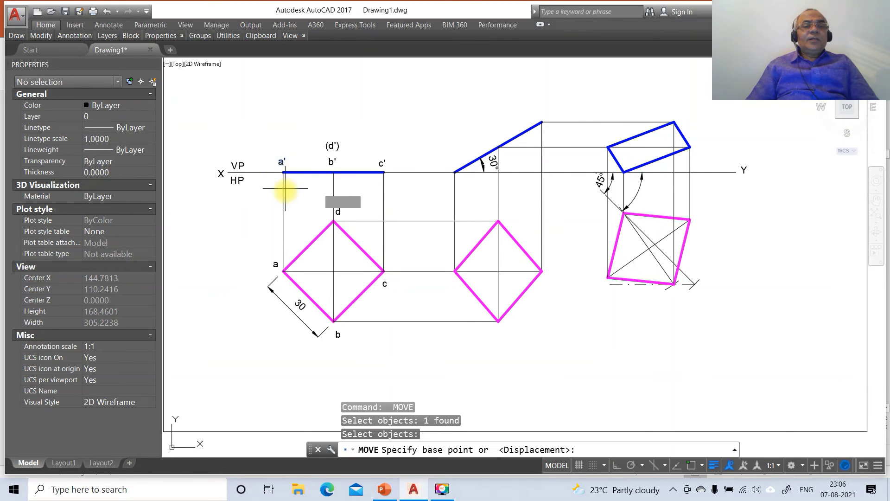
pyautogui.click(288, 189)
pyautogui.click(289, 191)
pyautogui.press('Return')
pyautogui.click(330, 162)
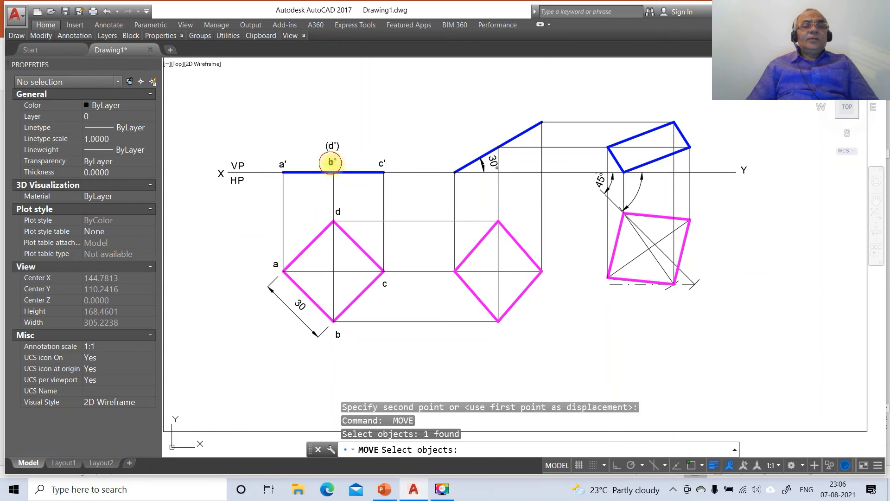
pyautogui.press('Return')
pyautogui.click(354, 185)
pyautogui.click(356, 188)
# - Move the c' label down to the edge view's end and the (d') label down to just above b'
pyautogui.press('Return')
pyautogui.click(382, 164)
pyautogui.press('Return')
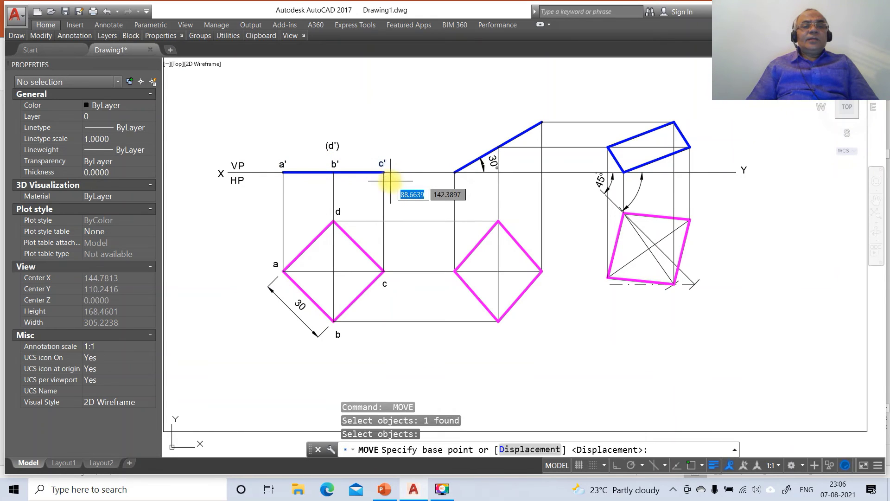
pyautogui.click(389, 175)
pyautogui.click(391, 177)
pyautogui.press('Return')
pyautogui.click(340, 148)
pyautogui.press('Return')
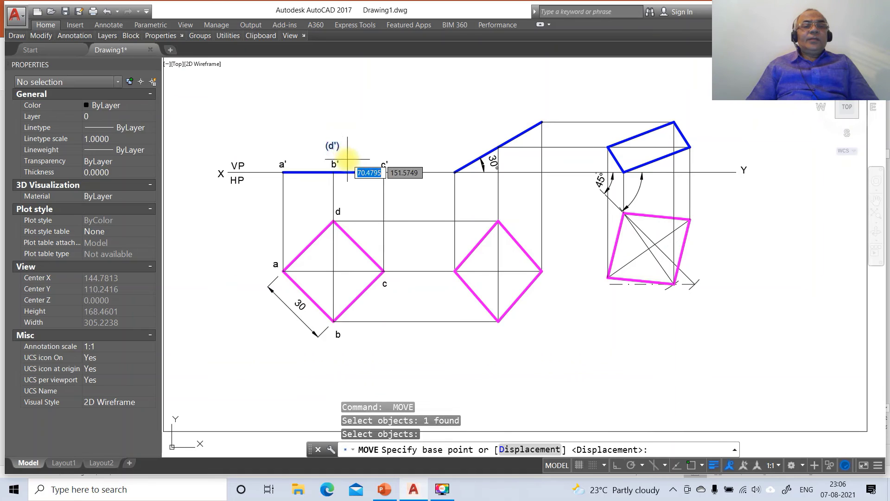
pyautogui.click(357, 159)
pyautogui.click(358, 165)
# - Move label a close to the first square's left corner and label b directly beneath its bottom corner
pyautogui.press('Return')
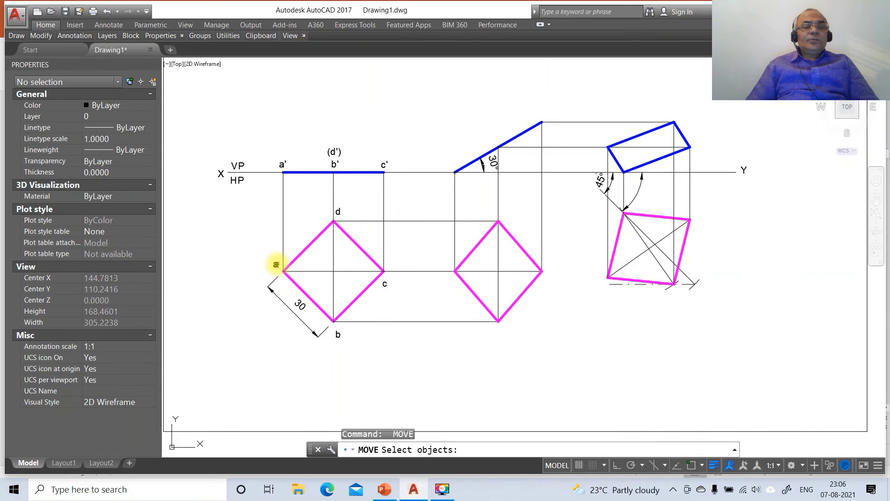
pyautogui.click(276, 264)
pyautogui.press('Return')
pyautogui.click(308, 265)
pyautogui.click(312, 269)
pyautogui.press('Return')
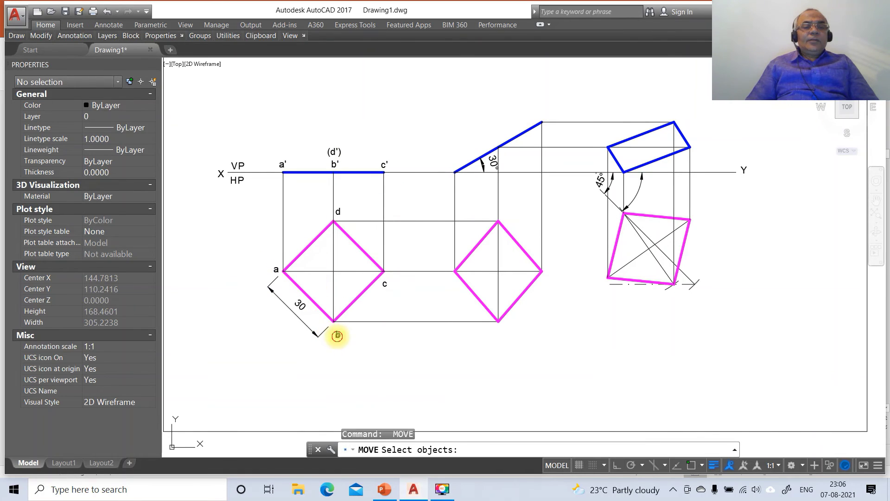
pyautogui.click(337, 335)
pyautogui.press('Return')
pyautogui.click(373, 340)
pyautogui.click(369, 336)
# - Move label c to the upper right of the first square's right corner and label d to the left of its top corner
pyautogui.press('Return')
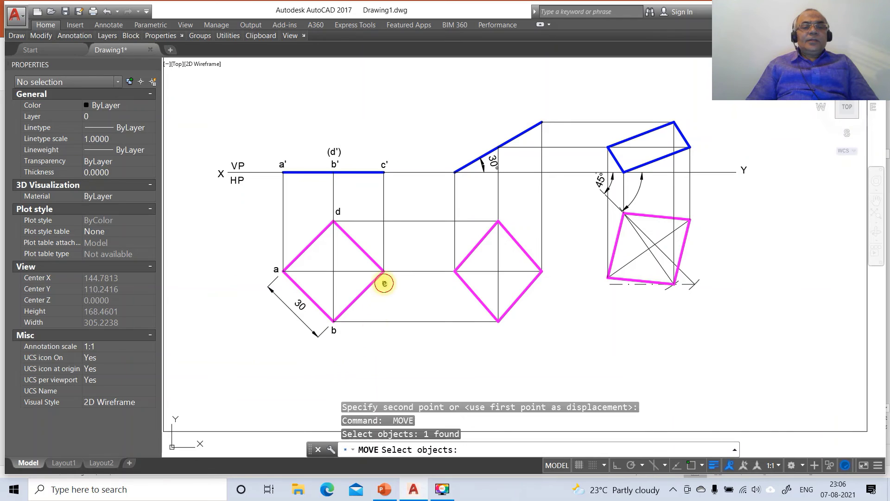
pyautogui.click(383, 283)
pyautogui.press('Return')
pyautogui.click(374, 291)
pyautogui.click(378, 272)
pyautogui.press('Return')
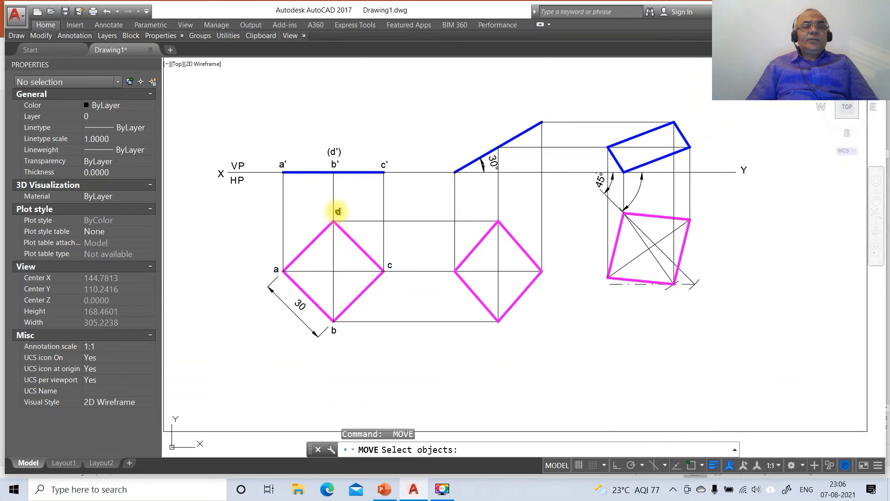
pyautogui.click(338, 211)
pyautogui.press('Return')
pyautogui.click(361, 246)
pyautogui.click(351, 250)
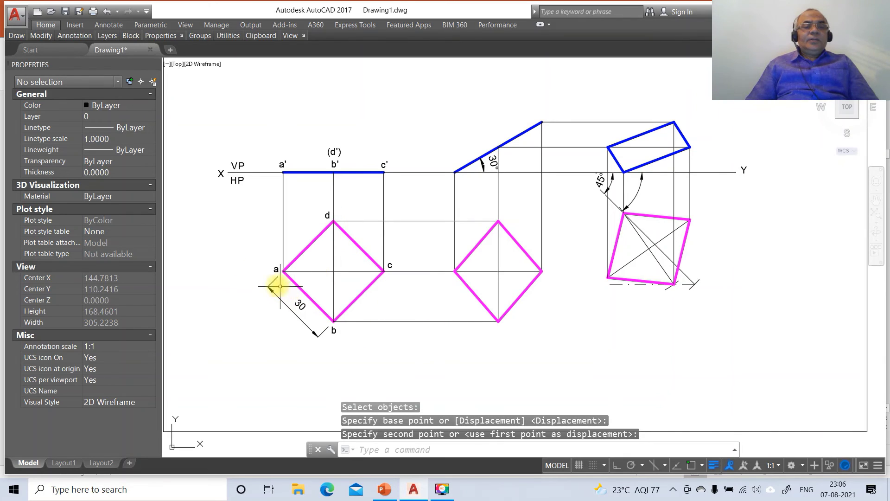
# - Assign the HP label and the first square's a, b, c and d labels to the TV layer
pyautogui.click(242, 188)
pyautogui.click(274, 269)
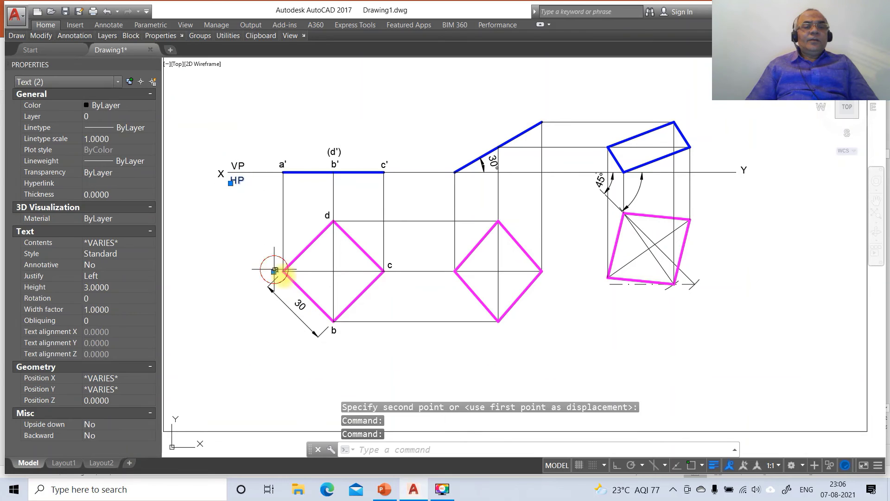
pyautogui.click(328, 333)
pyautogui.click(342, 339)
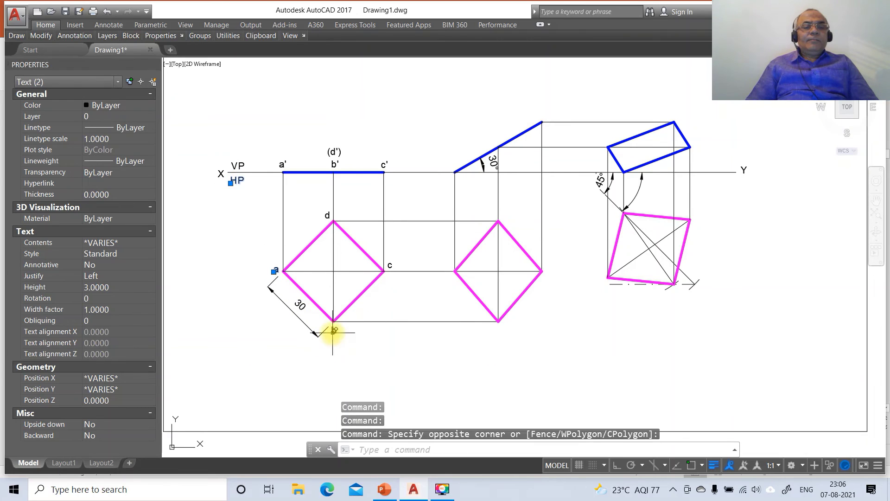
pyautogui.click(389, 264)
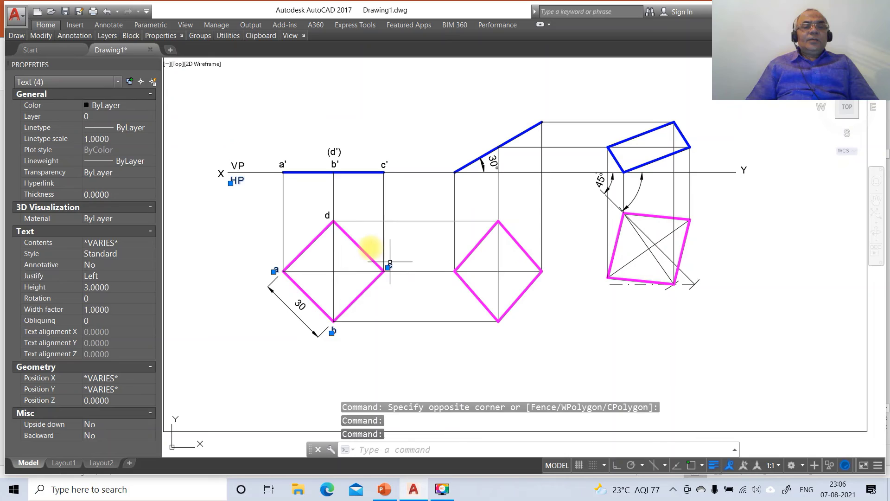
pyautogui.click(328, 216)
pyautogui.click(100, 116)
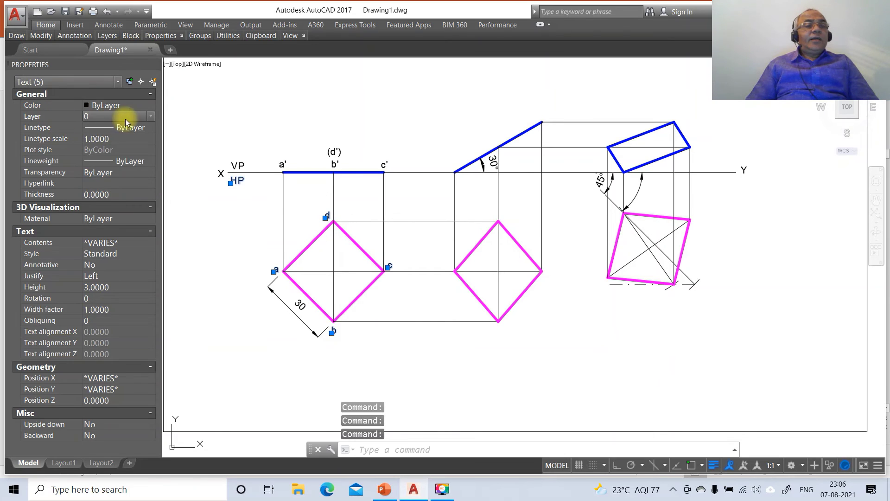
pyautogui.click(150, 116)
pyautogui.click(106, 170)
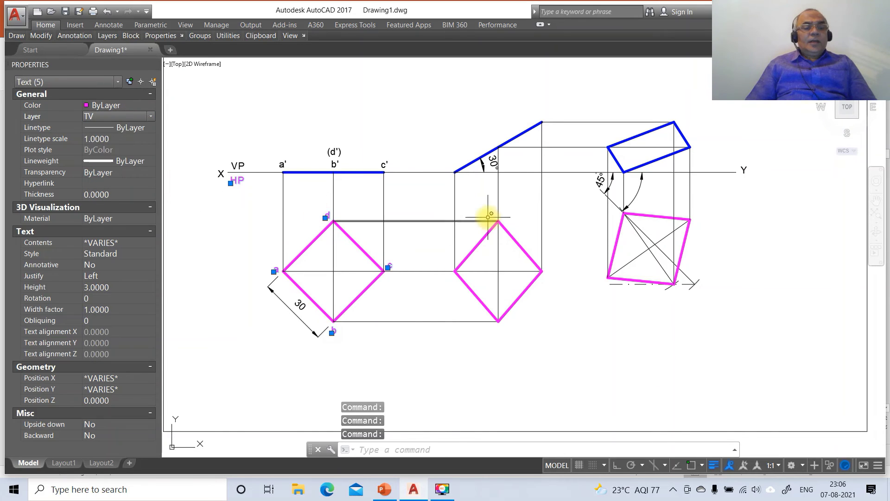
pyautogui.press('Escape')
pyautogui.press('Escape')
# - Assign the VP label and the edge view's a', b', c' and (d') labels to the FV layer
pyautogui.click(410, 132)
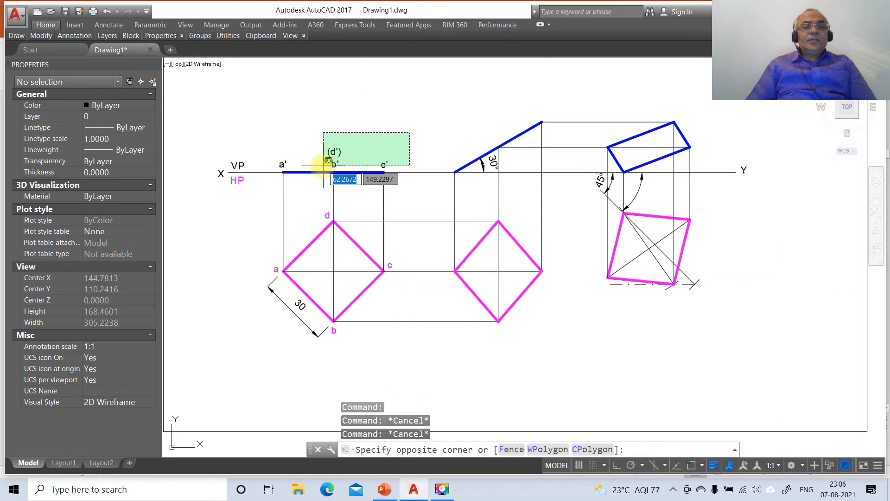
pyautogui.click(238, 163)
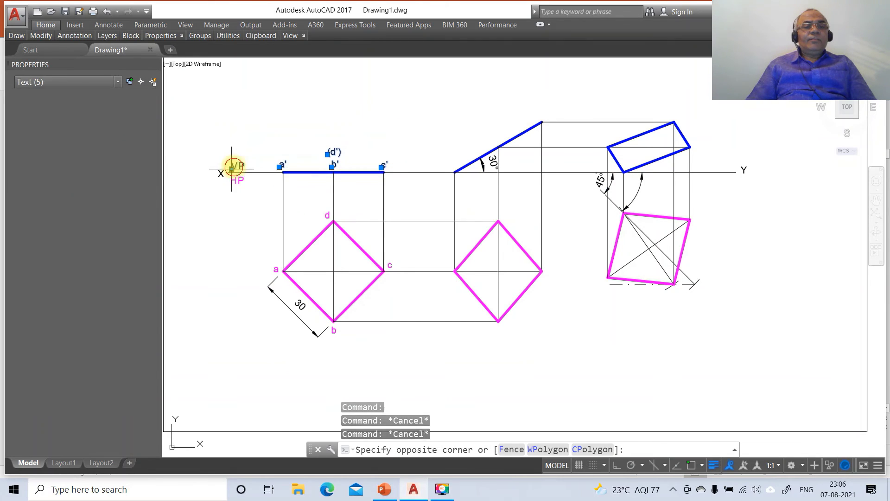
pyautogui.click(51, 118)
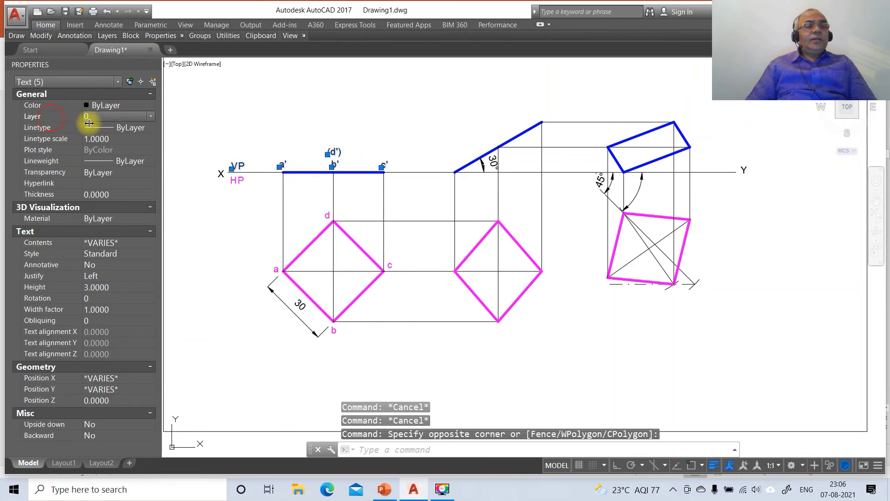
pyautogui.click(150, 117)
pyautogui.click(123, 148)
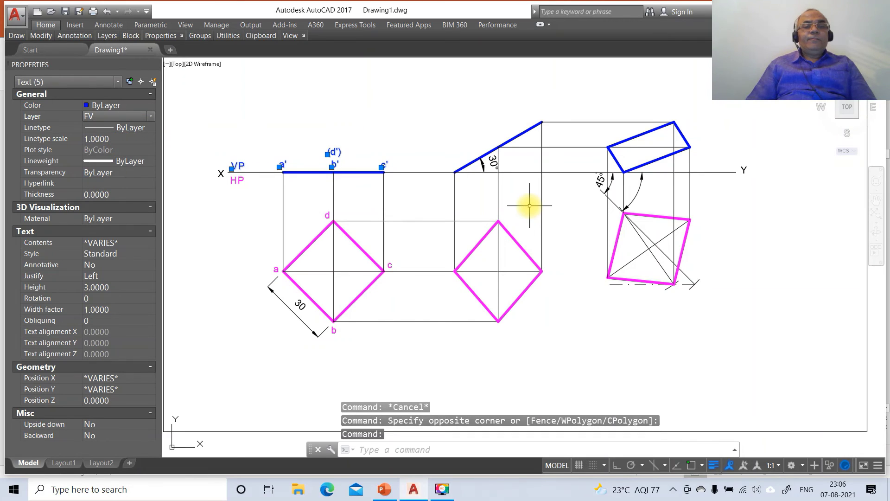
pyautogui.press('Escape')
# - Copy the a' label to the lower end of the 30° inclined edge view
pyautogui.write('c')
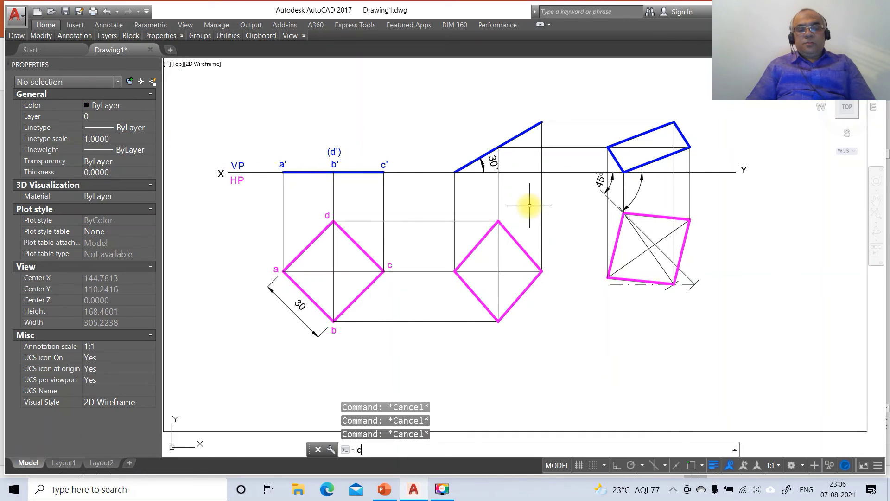
pyautogui.write('o')
pyautogui.press('Return')
pyautogui.click(284, 171)
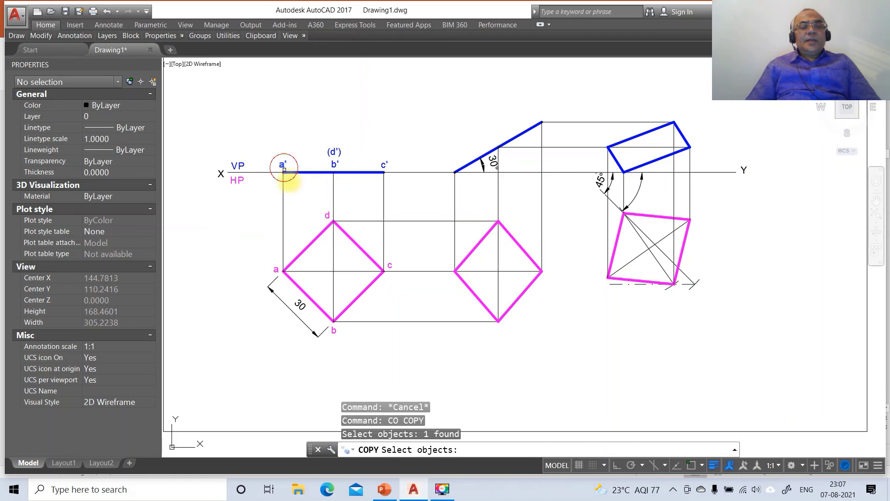
pyautogui.press('Return')
pyautogui.click(323, 212)
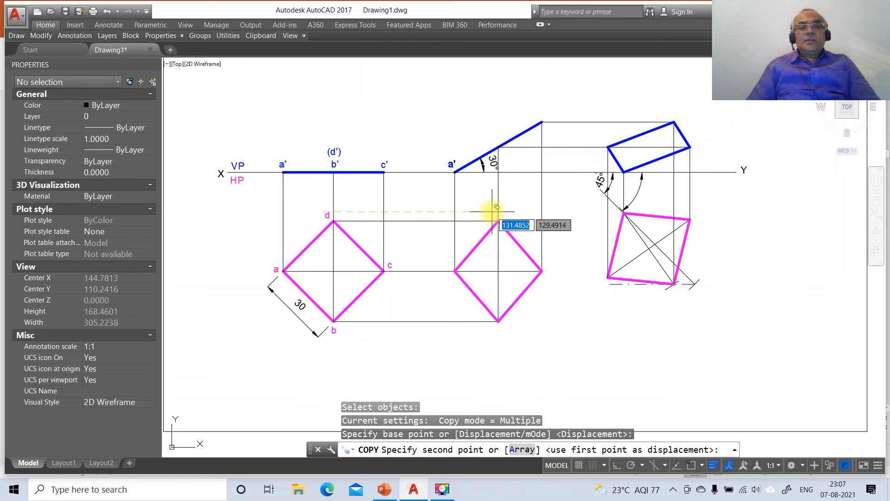
pyautogui.click(491, 212)
pyautogui.press('Return')
# - Copy the b' and (d') labels to the midpoint of the inclined edge view, with (d') to the left of b'
pyautogui.press('Return')
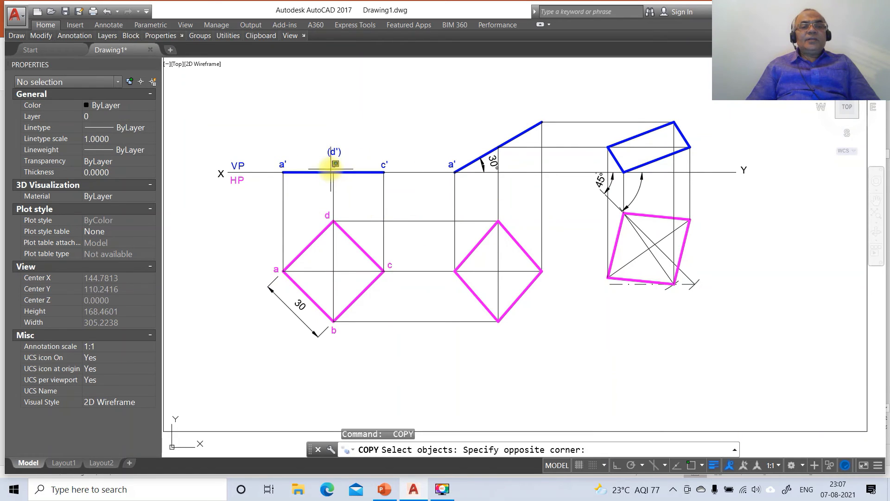
pyautogui.click(335, 164)
pyautogui.press('Return')
pyautogui.click(385, 234)
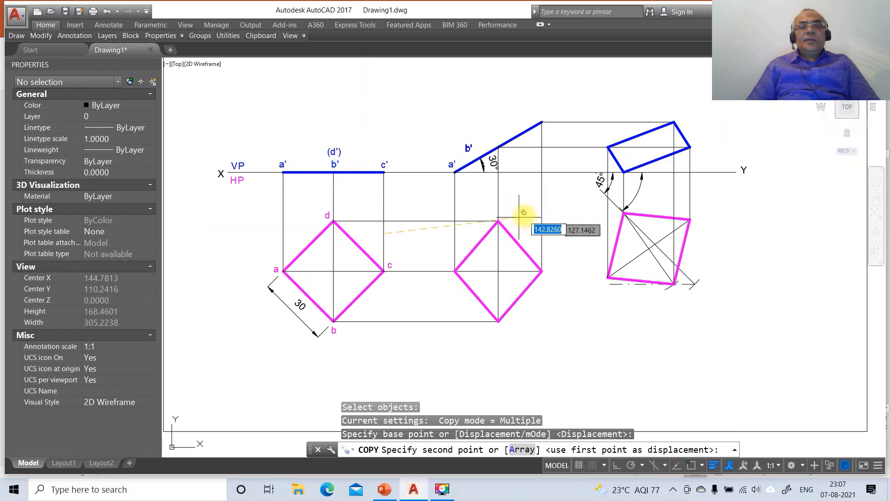
pyautogui.click(542, 210)
pyautogui.press('Return')
pyautogui.press('Return')
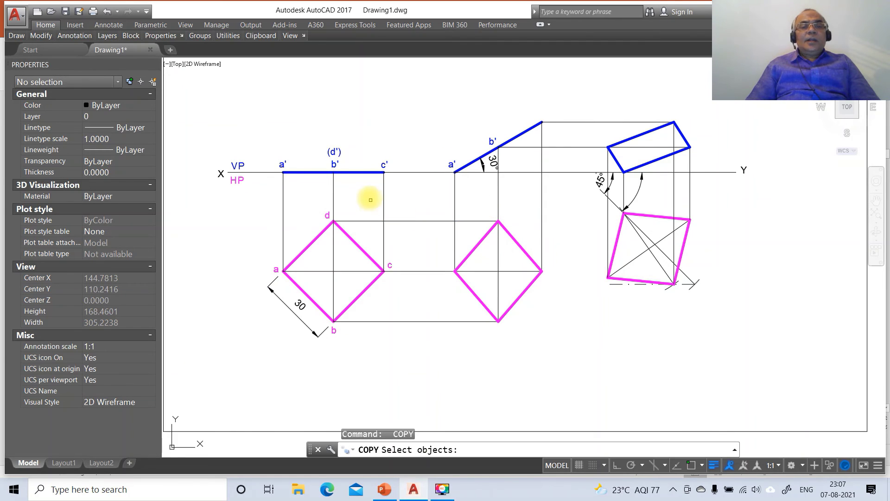
pyautogui.click(334, 152)
pyautogui.press('Return')
pyautogui.click(392, 234)
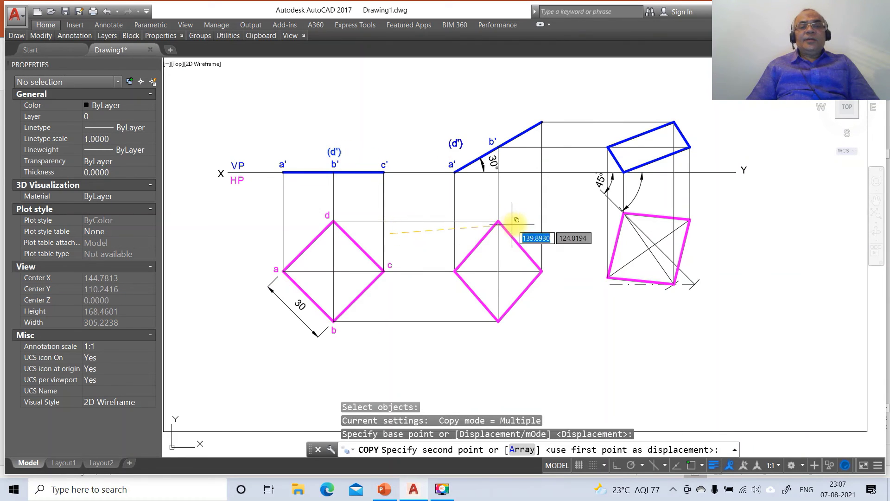
pyautogui.click(538, 218)
pyautogui.press('Return')
# - Copy the c' label to just above the upper end of the inclined edge view
pyautogui.press('Return')
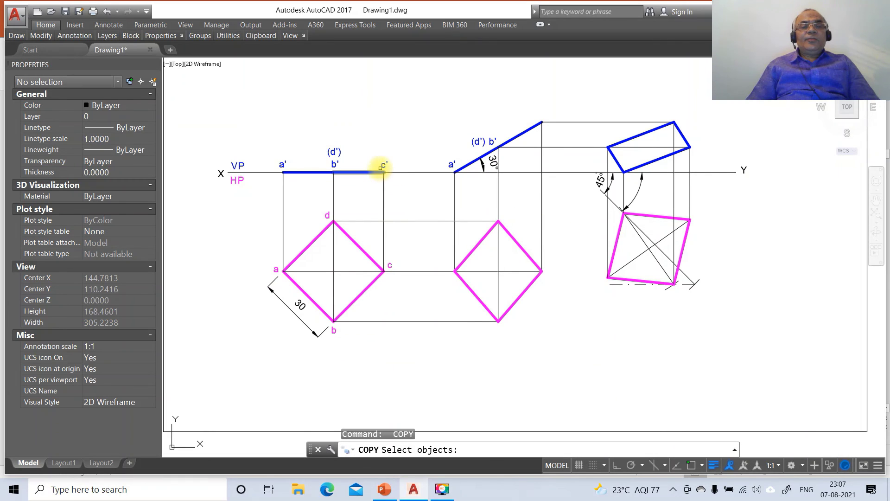
pyautogui.click(382, 165)
pyautogui.press('Return')
pyautogui.click(404, 234)
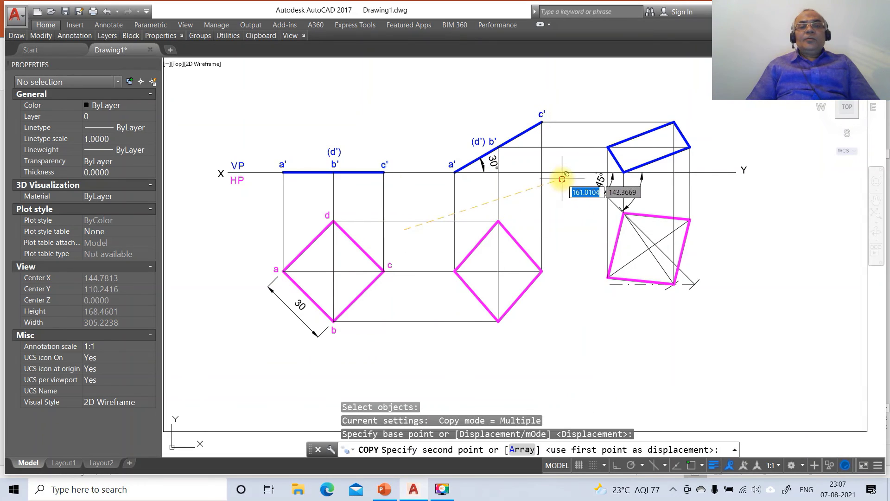
pyautogui.click(562, 183)
pyautogui.press('Return')
# - Copy label a to the left corner of the second top view and the upper-left corner of the third top view
pyautogui.press('Return')
pyautogui.click(276, 270)
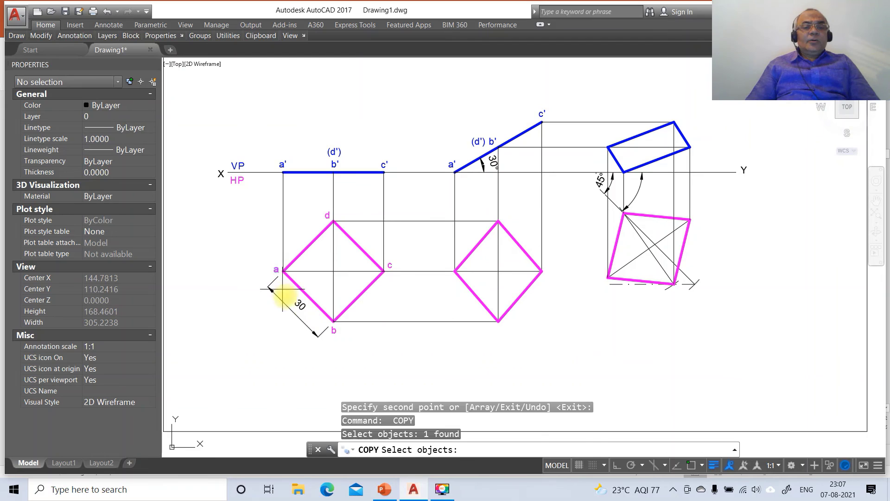
pyautogui.press('Return')
pyautogui.click(301, 306)
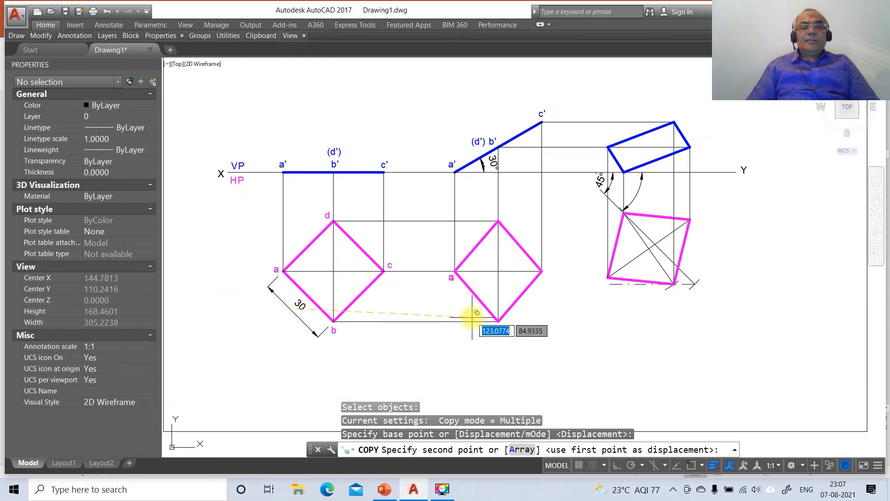
pyautogui.click(472, 317)
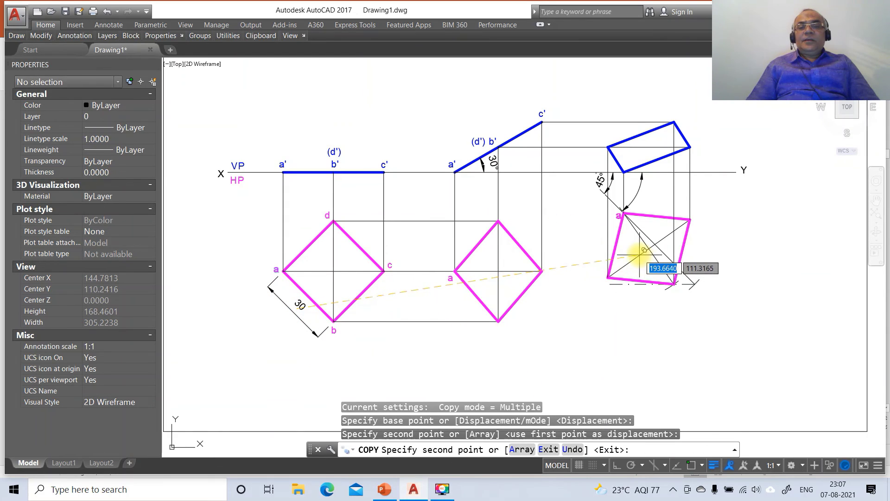
pyautogui.press('Return')
# - Copy label b to the lower corner of the second top view and the lower-left corner of the third top view
pyautogui.press('Return')
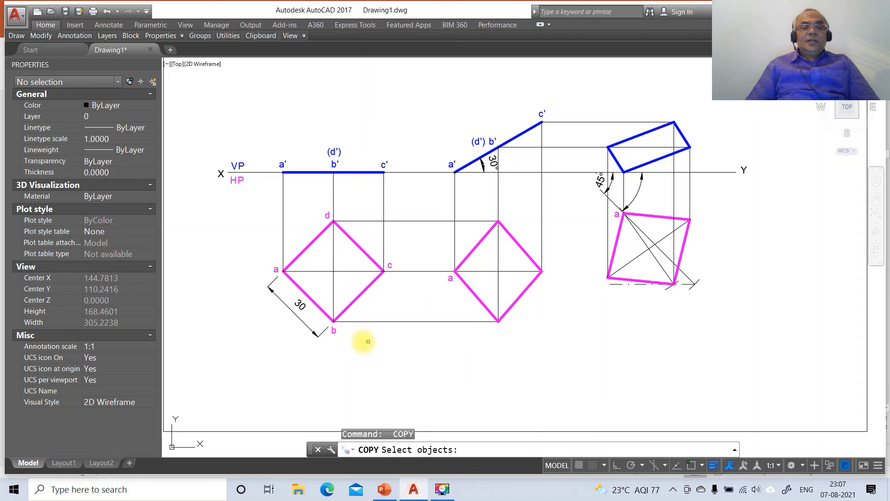
pyautogui.click(337, 332)
pyautogui.press('Return')
pyautogui.click(339, 348)
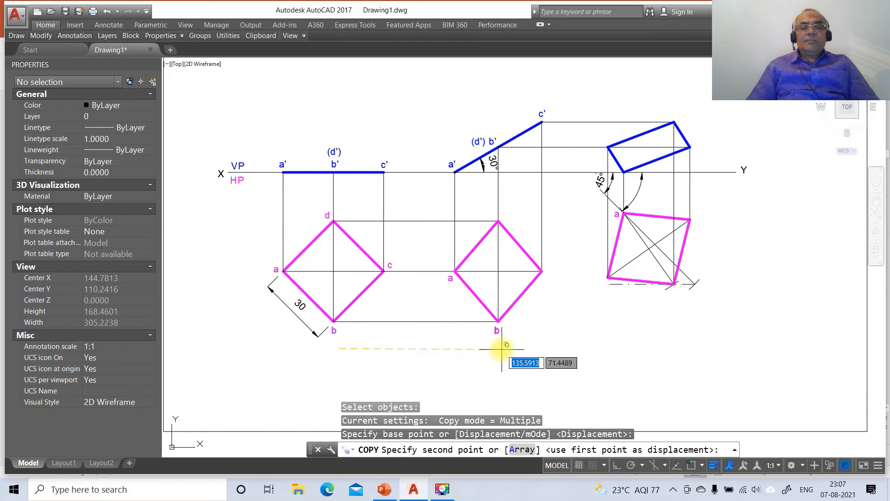
pyautogui.click(502, 349)
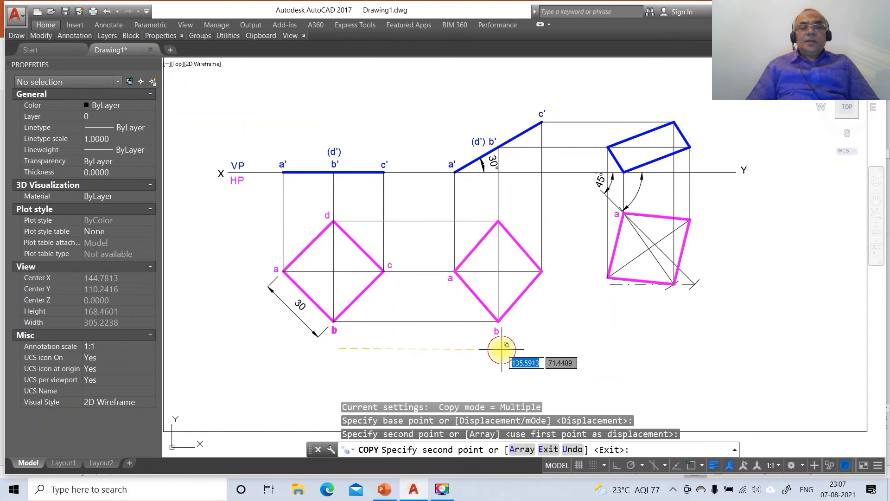
pyautogui.click(605, 296)
pyautogui.press('Return')
# - Copy label c to the right corner of the second top view and the lower-right corner of the third top view
pyautogui.press('Return')
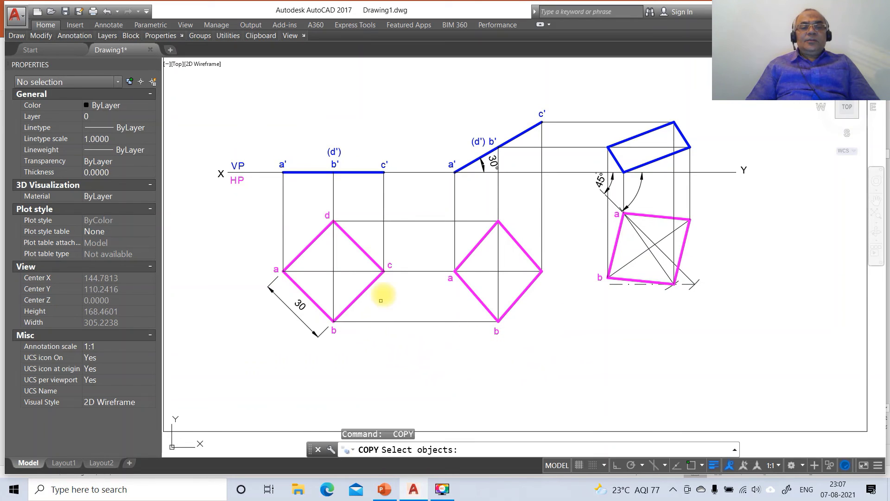
pyautogui.click(390, 266)
pyautogui.press('Return')
pyautogui.click(394, 307)
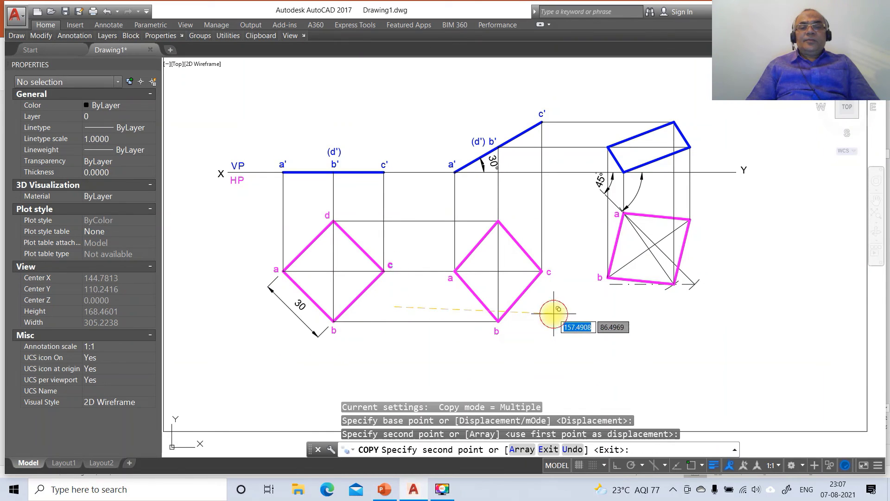
pyautogui.click(682, 333)
pyautogui.press('Return')
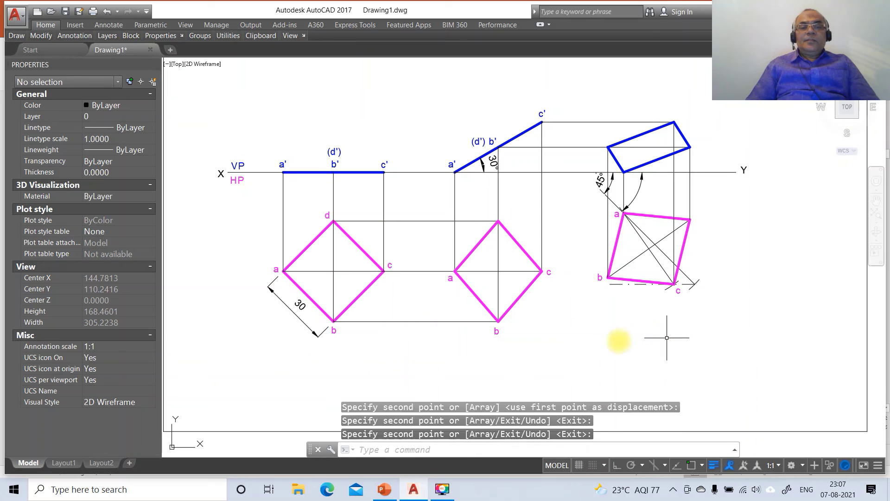
# - Copy label d to the upper corner of the second top view and the upper-right corner of the third top view
pyautogui.press('Return')
pyautogui.click(328, 217)
pyautogui.press('Return')
pyautogui.click(333, 270)
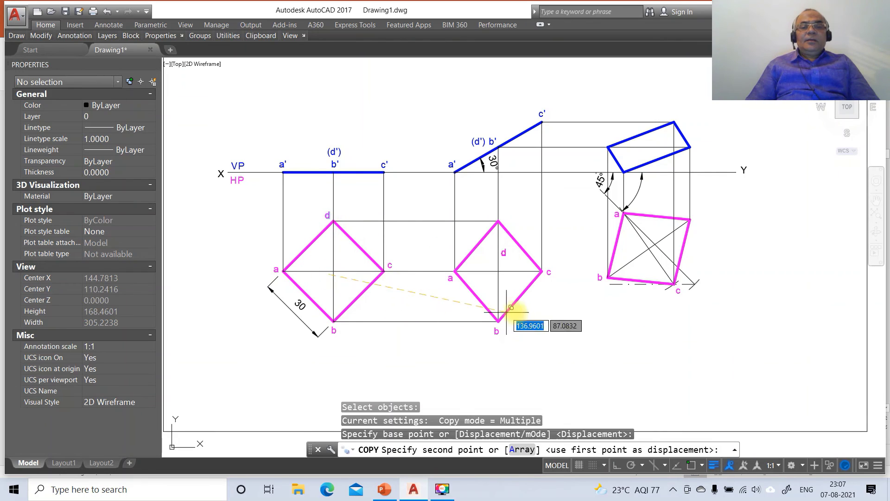
pyautogui.click(505, 273)
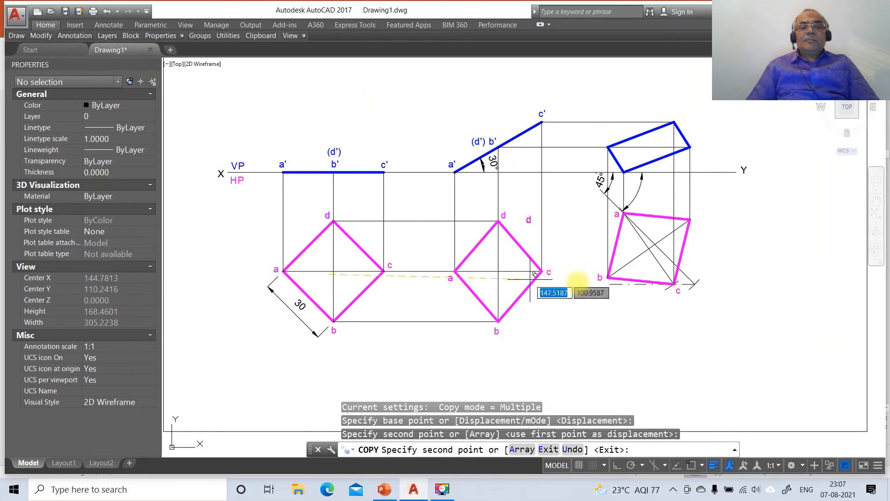
pyautogui.click(694, 280)
pyautogui.press('Return')
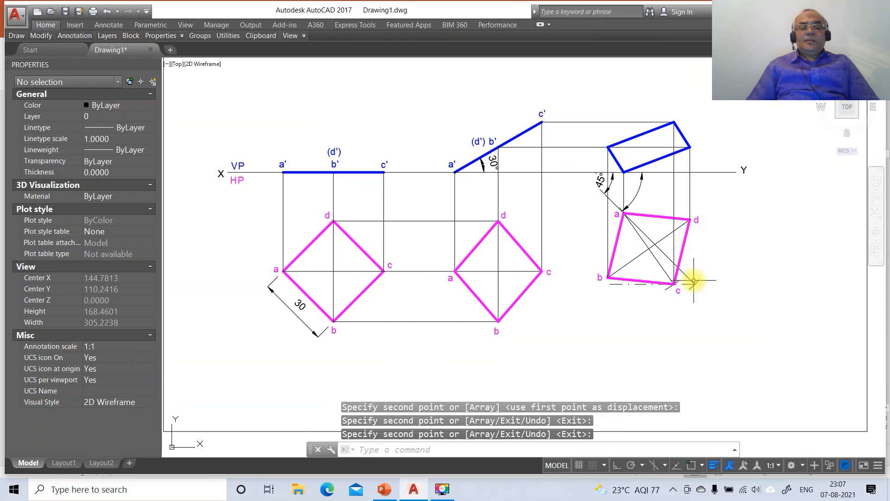
# - Add single-line text labels a', b', c' and d' at the corners of the final front view, with height 3 and rotation 0
pyautogui.write('dt')
pyautogui.press('Return')
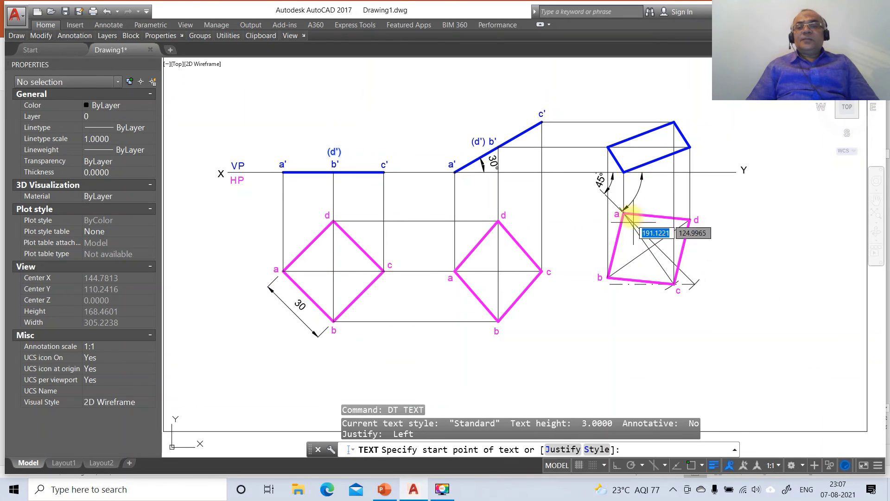
pyautogui.click(625, 170)
pyautogui.press('Return')
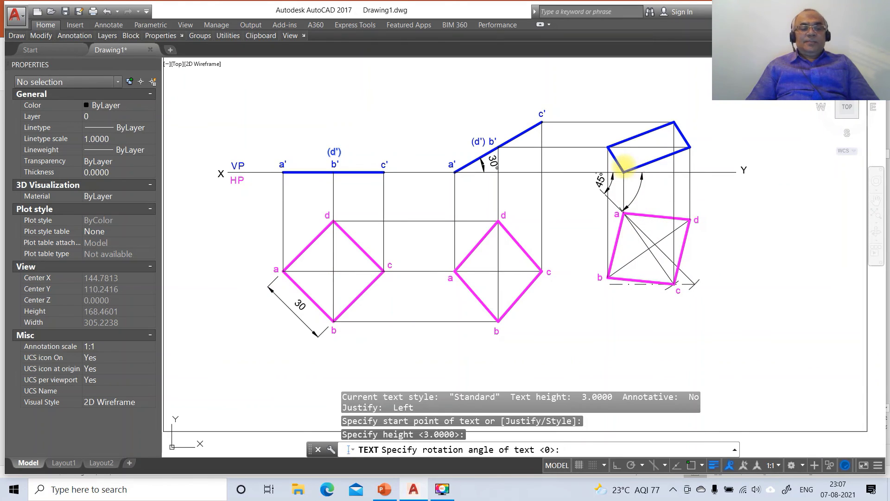
pyautogui.press('Return')
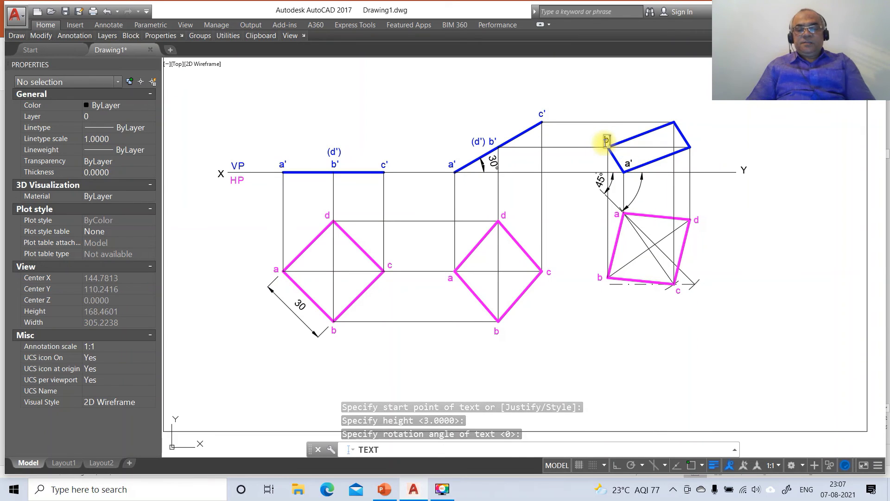
pyautogui.write("b'")
pyautogui.click(673, 116)
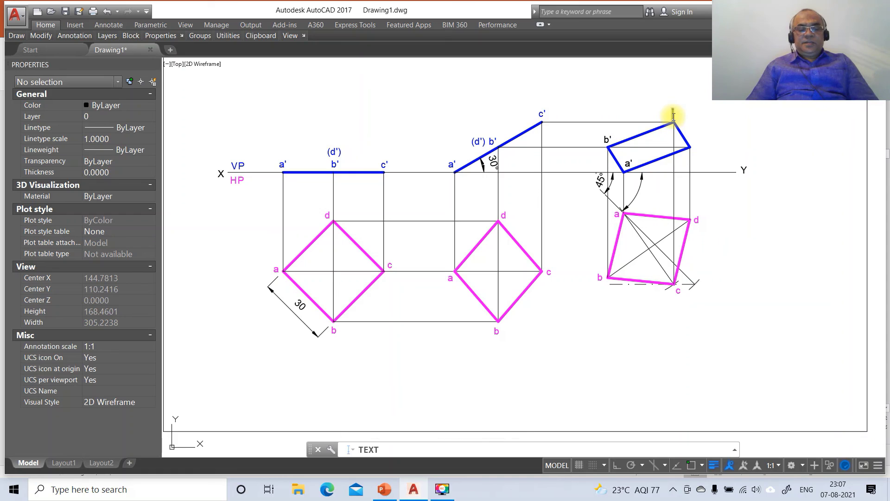
pyautogui.write("c'")
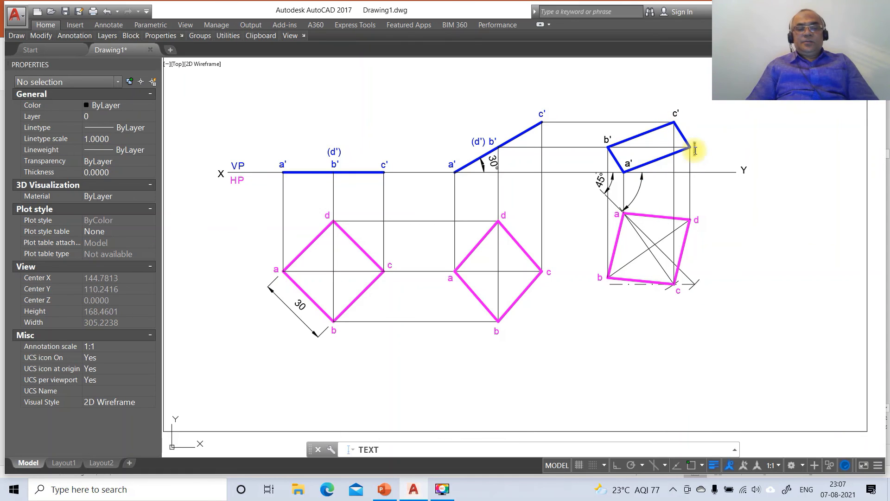
pyautogui.press('Return')
pyautogui.press('Return')
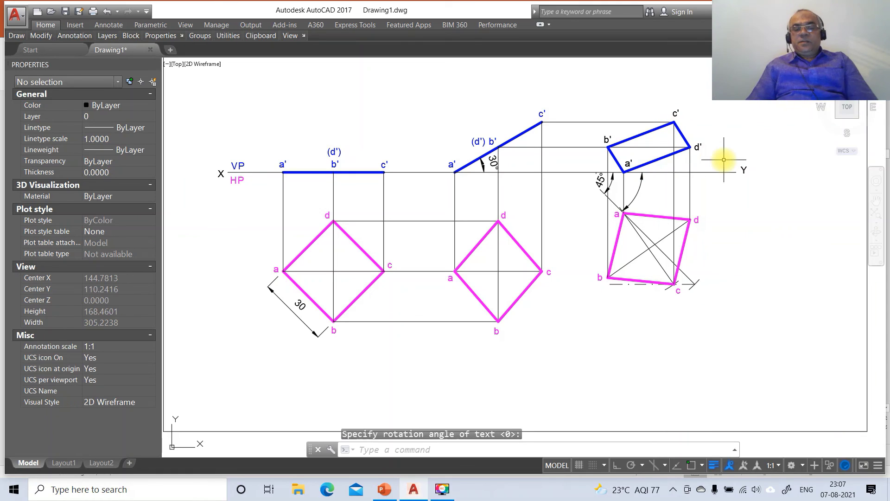
# - Move the a' and b' labels of the final front view slightly to the left, nearer their corners
pyautogui.write('m')
pyautogui.press('Return')
pyautogui.click(628, 164)
pyautogui.press('Return')
pyautogui.click(650, 193)
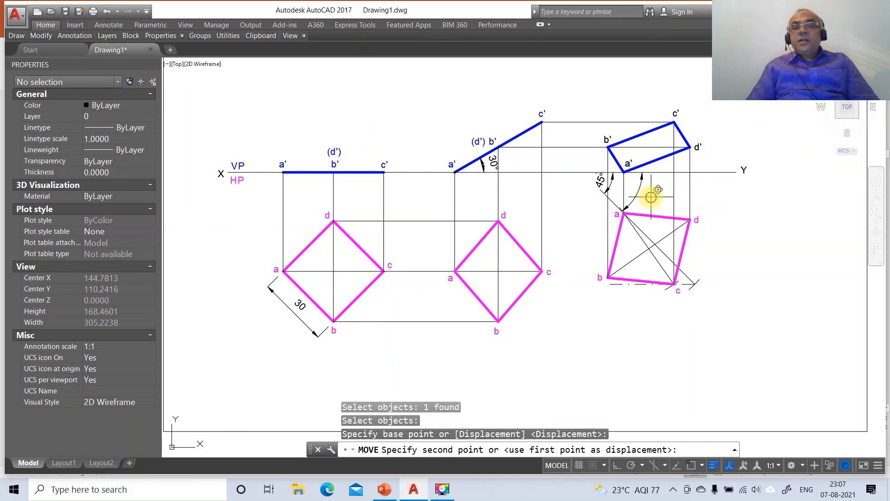
pyautogui.click(647, 193)
pyautogui.press('Return')
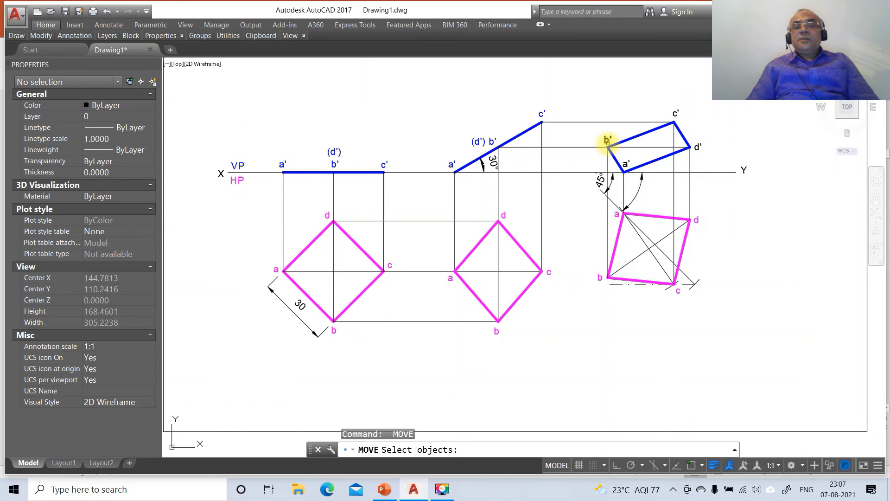
pyautogui.click(607, 140)
pyautogui.press('Return')
pyautogui.click(626, 161)
pyautogui.click(625, 162)
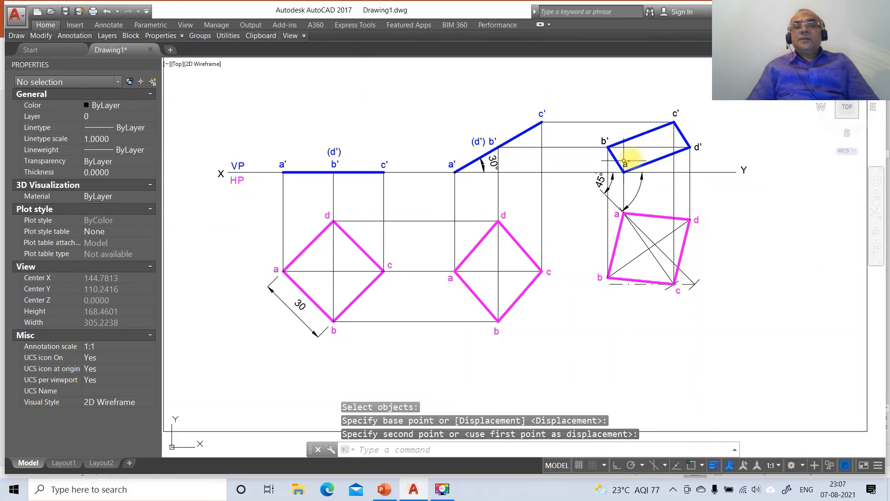
# - Move the c' label slightly down and right and nudge the d' label slightly left, beside their corners in the final front view
pyautogui.press('Return')
pyautogui.click(676, 113)
pyautogui.press('Return')
pyautogui.click(676, 116)
pyautogui.click(679, 118)
pyautogui.press('Return')
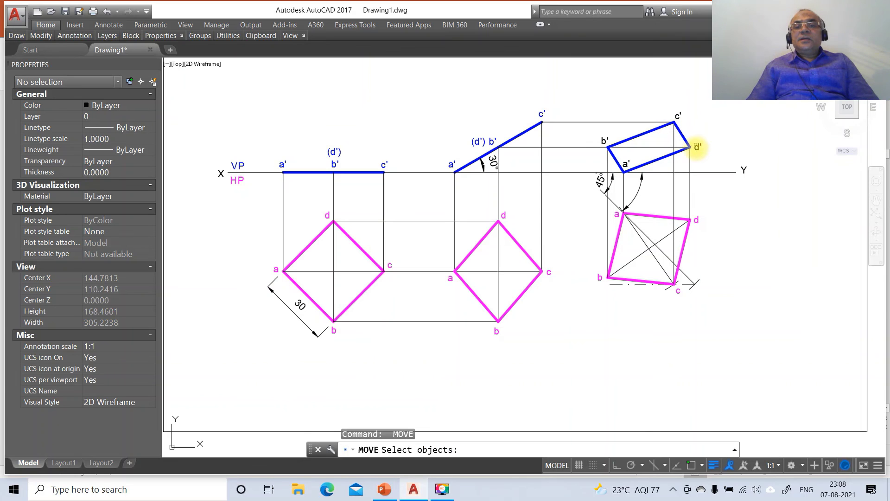
pyautogui.click(697, 146)
pyautogui.press('Return')
pyautogui.click(698, 147)
pyautogui.click(714, 172)
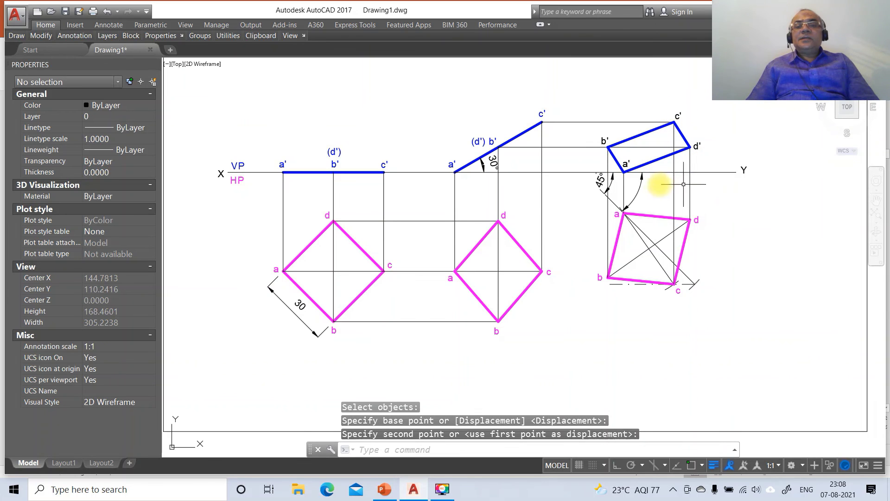
# - Assign the a', b', c' and d' labels of the final front view to layer FV
pyautogui.click(626, 164)
pyautogui.click(625, 165)
pyautogui.click(601, 140)
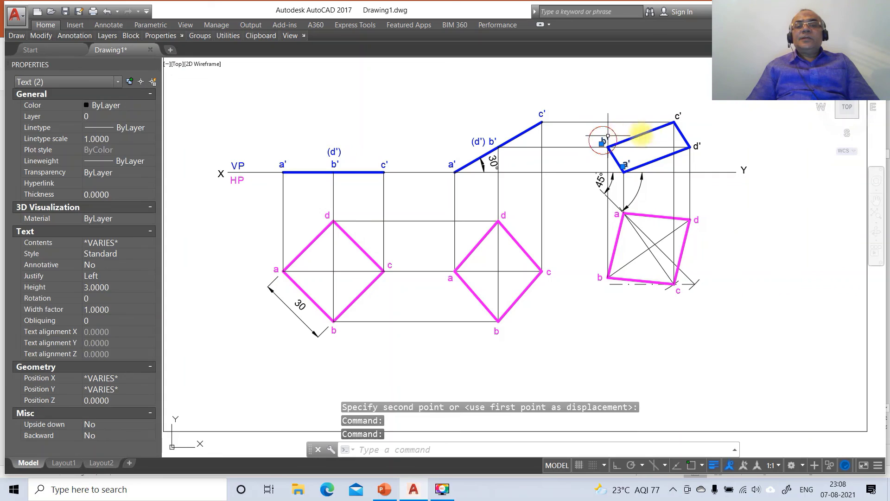
pyautogui.click(678, 117)
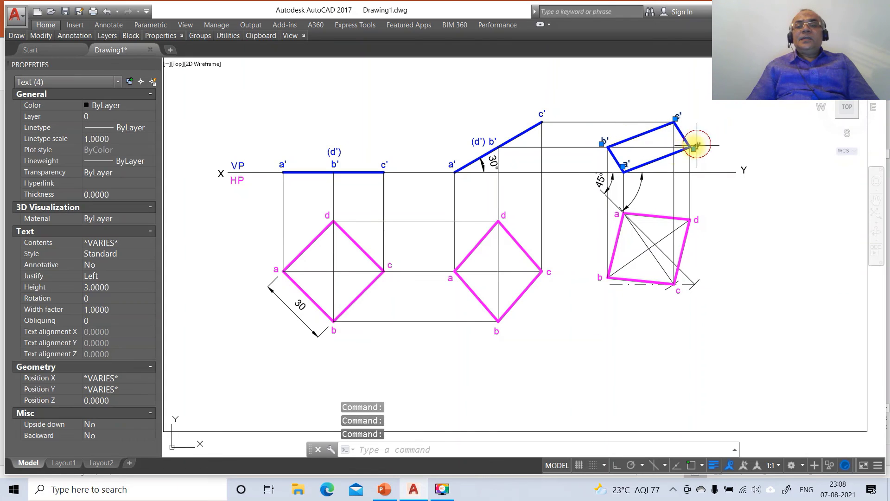
pyautogui.click(151, 119)
pyautogui.click(119, 145)
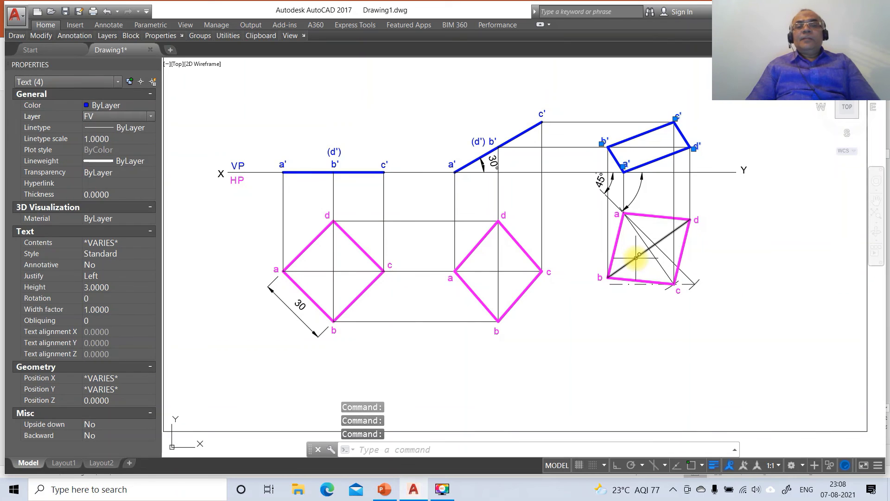
pyautogui.press('Escape')
pyautogui.press('Escape')
# - Create a small multiline text box just right of the unlabelled angle arc above the third top view
pyautogui.write('MT')
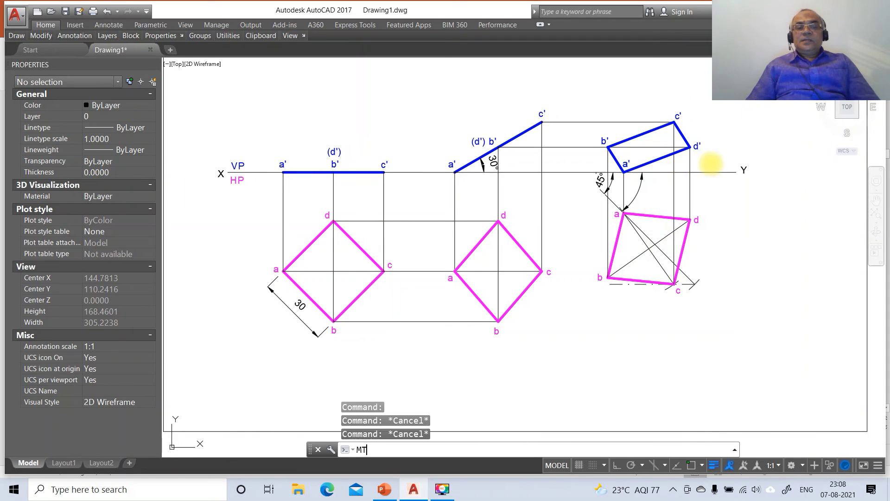
pyautogui.press('Return')
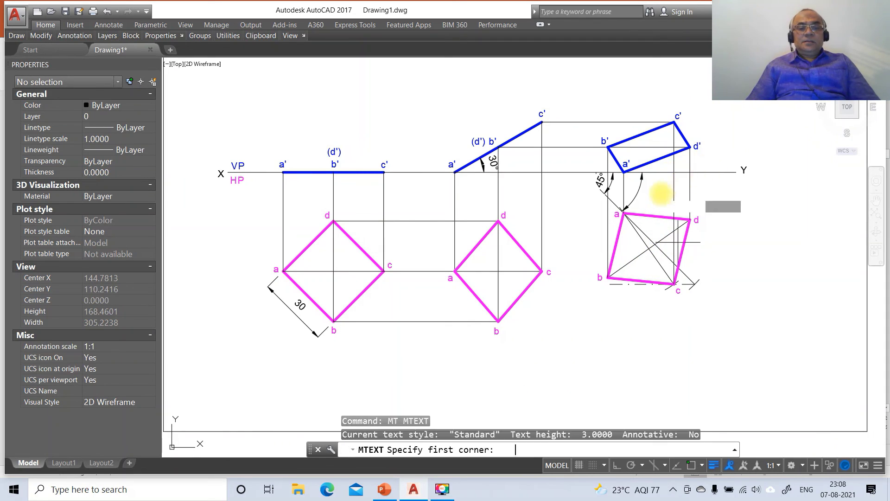
pyautogui.click(643, 196)
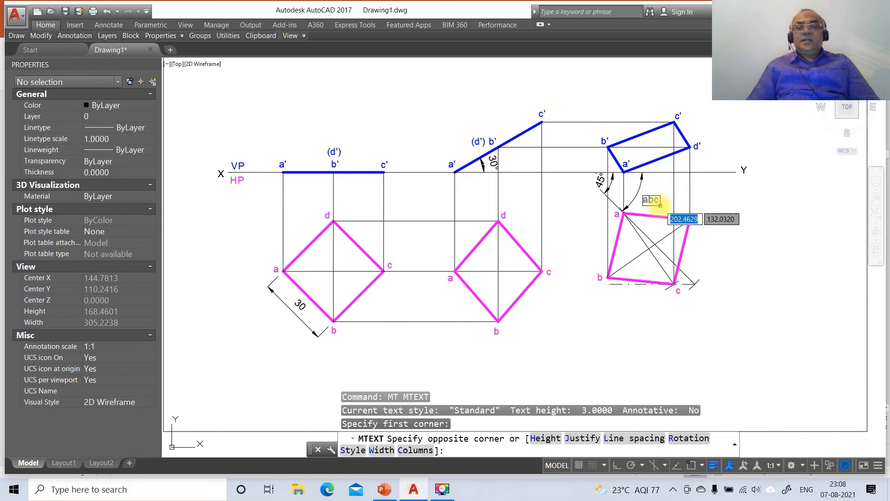
pyautogui.click(659, 207)
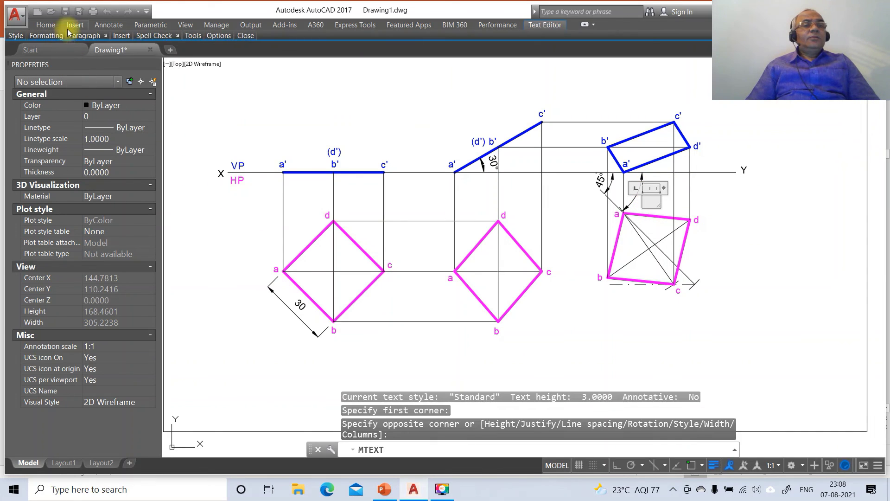
# - Set the font of the multiline text to Symbol
pyautogui.click(55, 36)
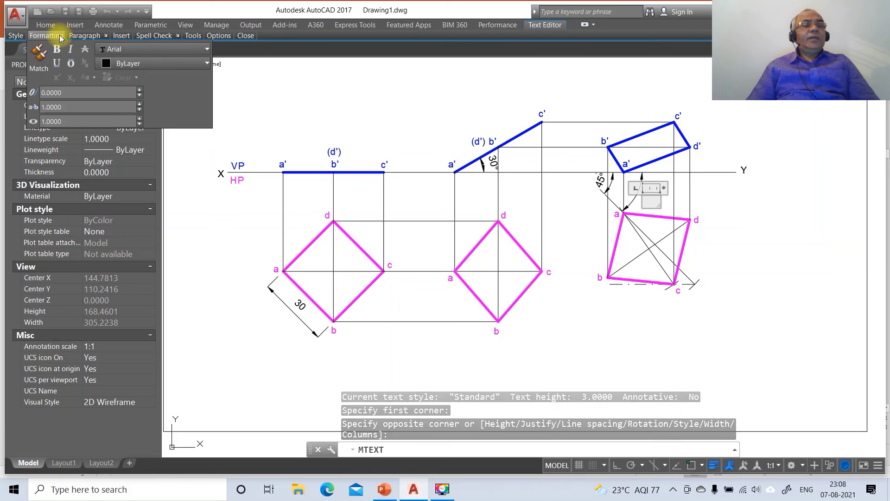
pyautogui.click(89, 36)
pyautogui.click(127, 50)
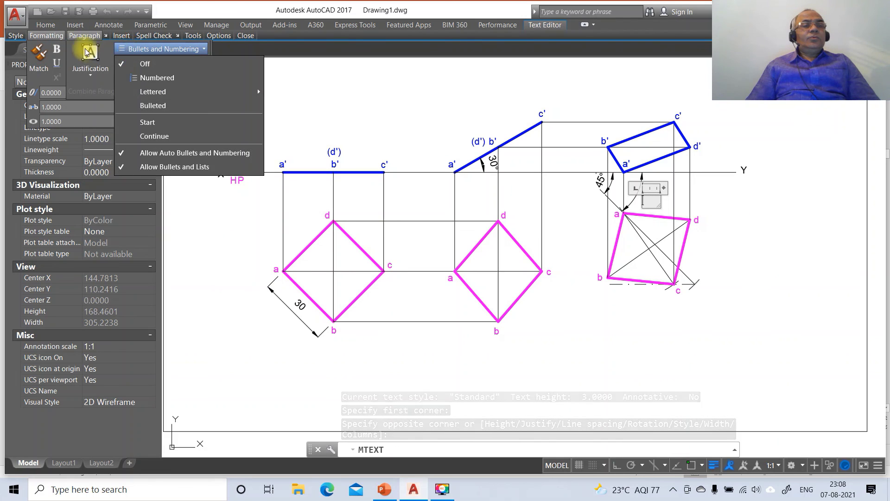
pyautogui.click(56, 37)
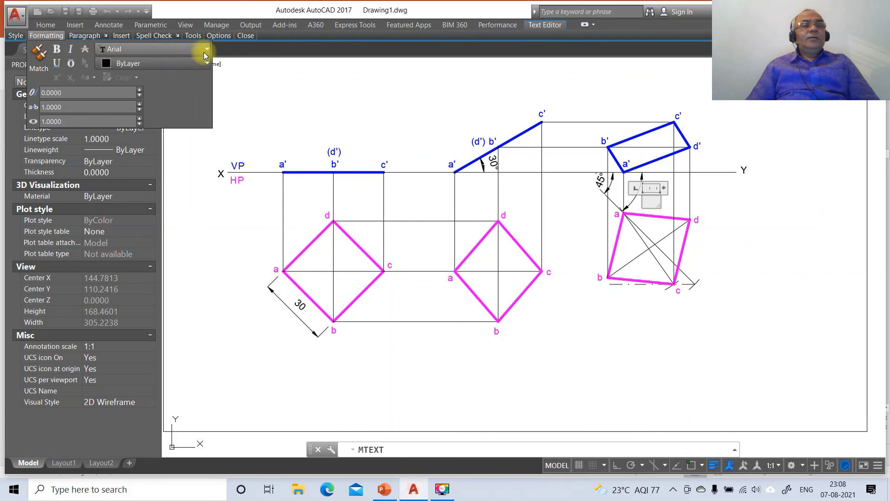
pyautogui.click(206, 49)
pyautogui.press('pagedown')
pyautogui.press('pagedown')
pyautogui.press('pagedown')
pyautogui.press('pagedown')
pyautogui.press('pagedown')
pyautogui.press('pagedown')
pyautogui.press('pagedown')
pyautogui.press('pagedown')
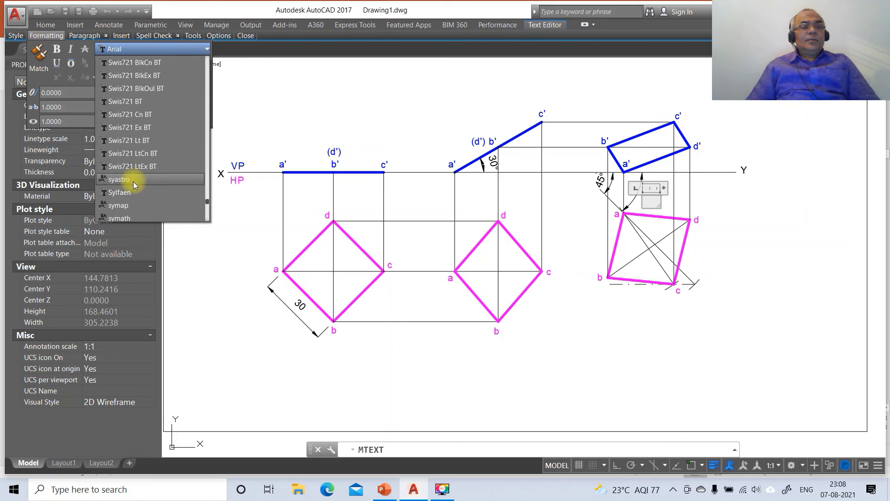
pyautogui.scroll(-1, 143, 206)
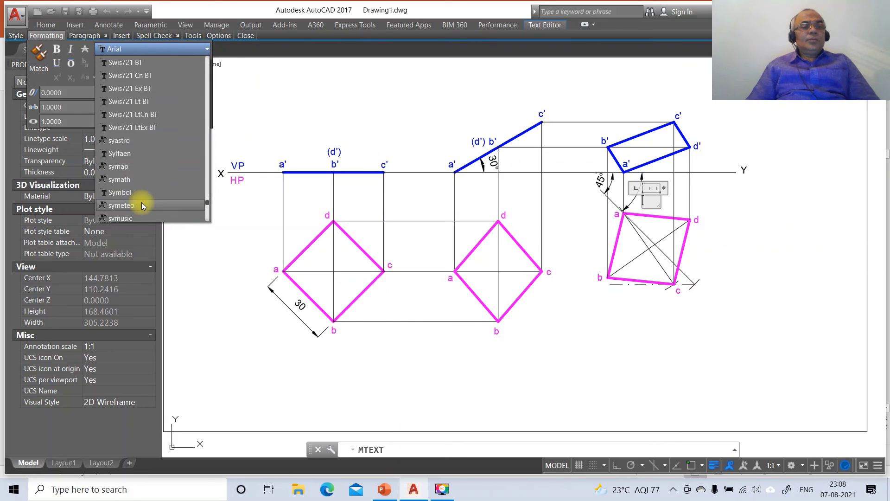
pyautogui.click(134, 191)
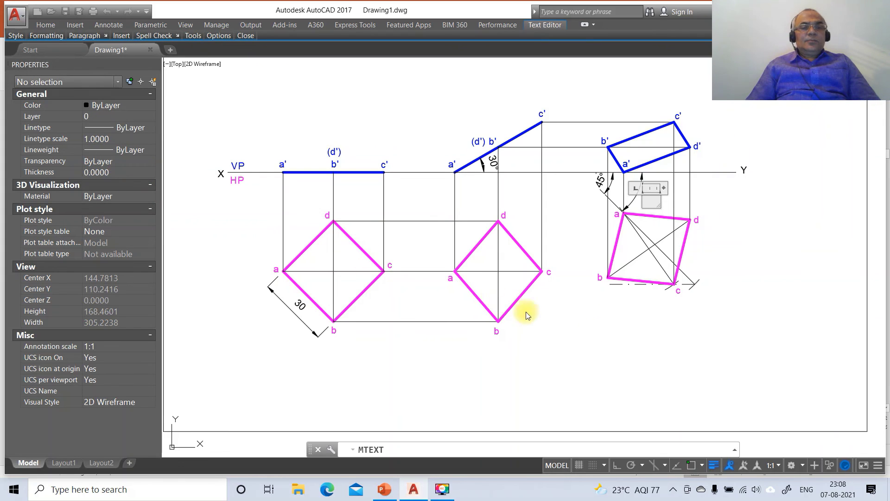
# - Enter the letter b as the Greek symbol β beside the angle arc and finish the text
pyautogui.write('b')
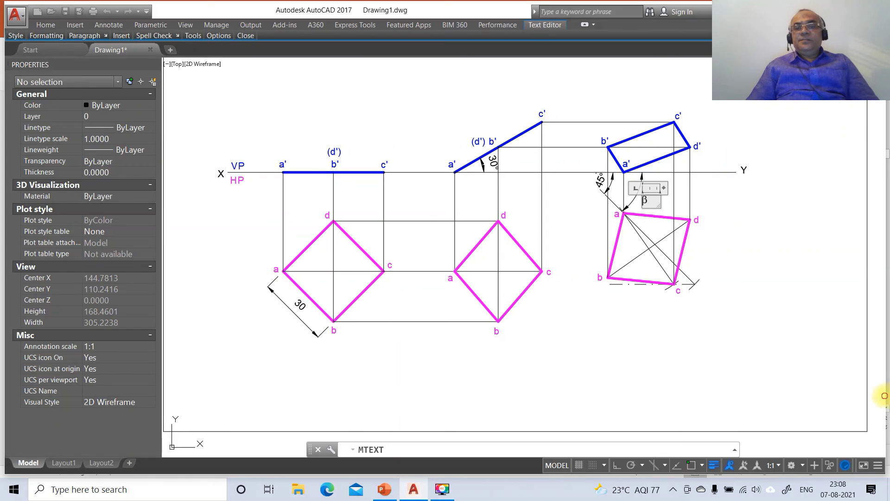
pyautogui.click(880, 396)
pyautogui.press('Return')
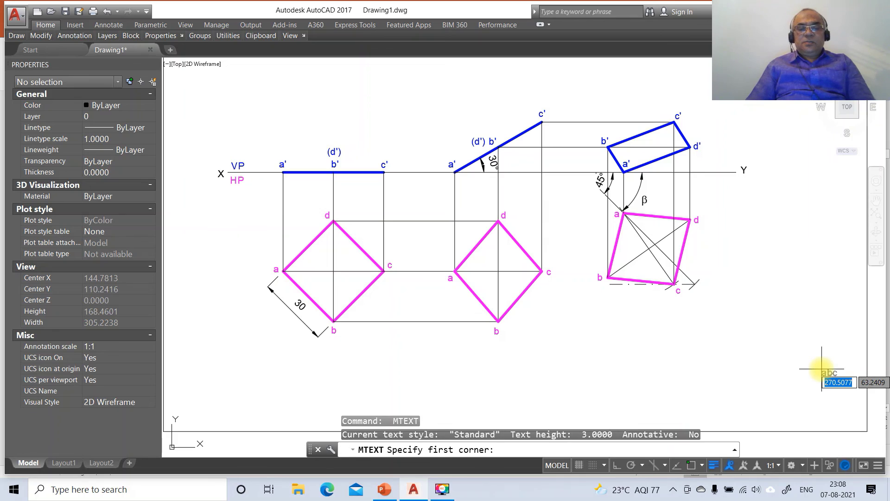
pyautogui.press('Return')
pyautogui.press('Escape')
pyautogui.press('Escape')
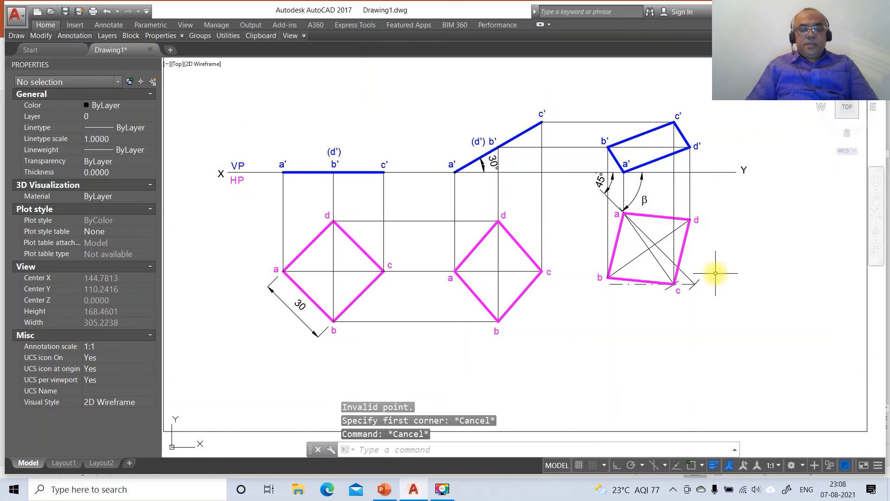
pyautogui.press('Escape')
# - Move the β symbol up and left so it sits inside its angle arc above the third top view
pyautogui.write('m')
pyautogui.press('Return')
pyautogui.click(645, 203)
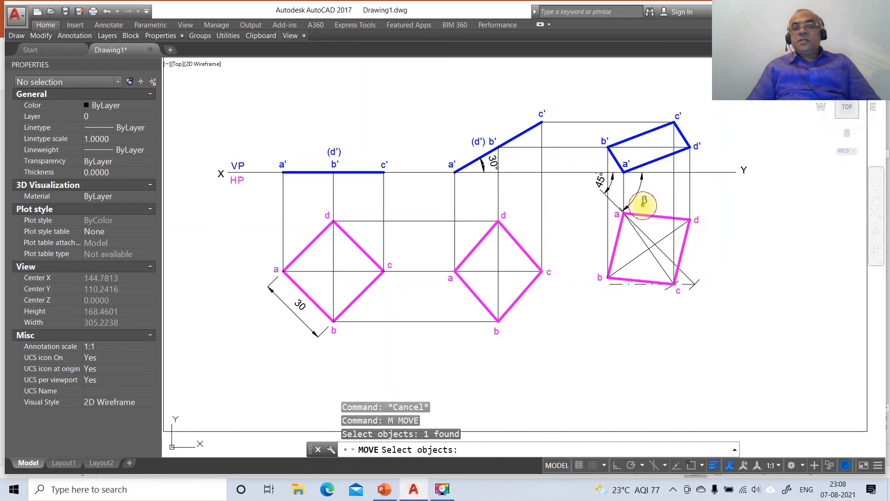
pyautogui.press('Return')
pyautogui.click(645, 219)
pyautogui.click(633, 209)
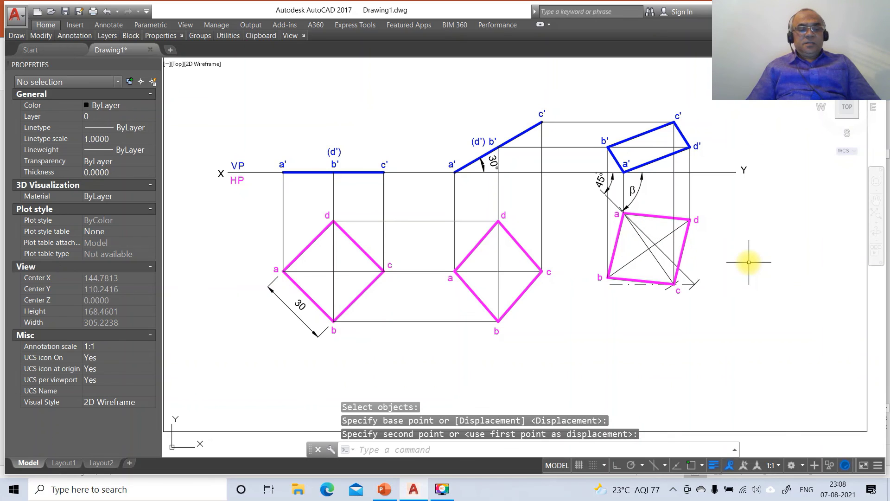
# - Frame all the completed projections closely and compare them with the final solution slide in PowerPoint before returning to the AutoCAD drawing
pyautogui.write('z')
pyautogui.press('Return')
pyautogui.write('p')
pyautogui.press('Return')
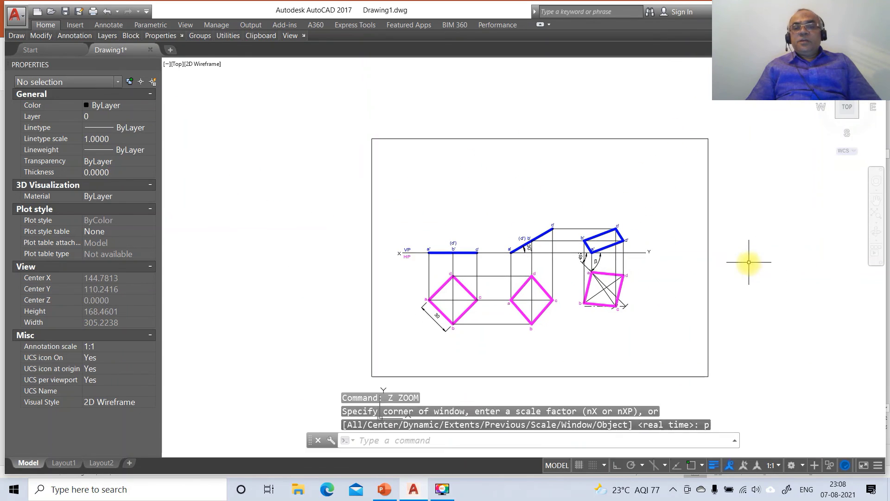
pyautogui.write('z')
pyautogui.press('Return')
pyautogui.write('w')
pyautogui.press('Return')
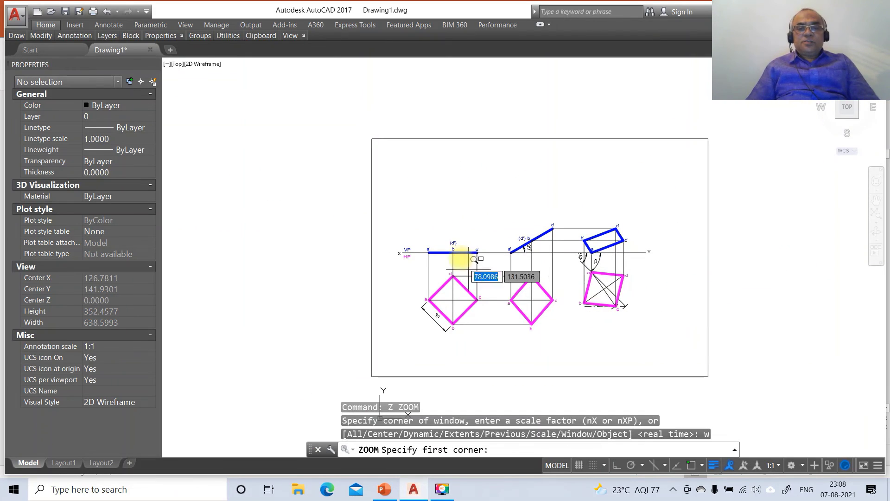
pyautogui.click(379, 194)
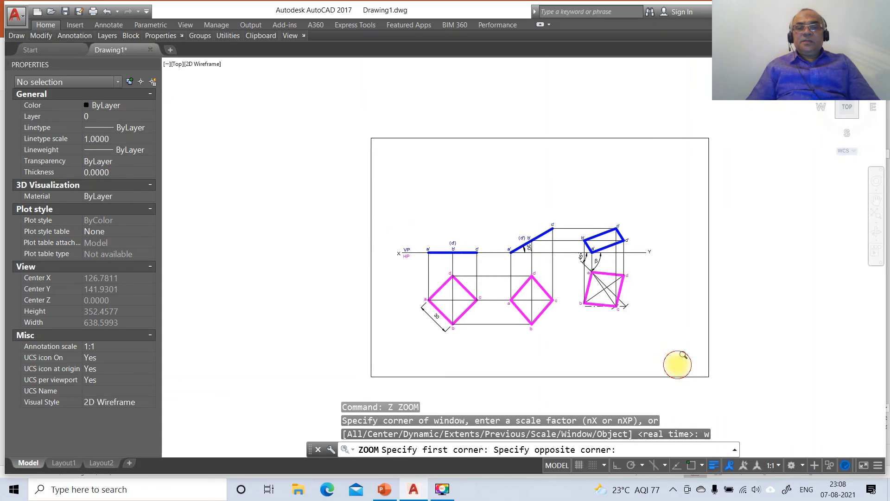
pyautogui.click(678, 365)
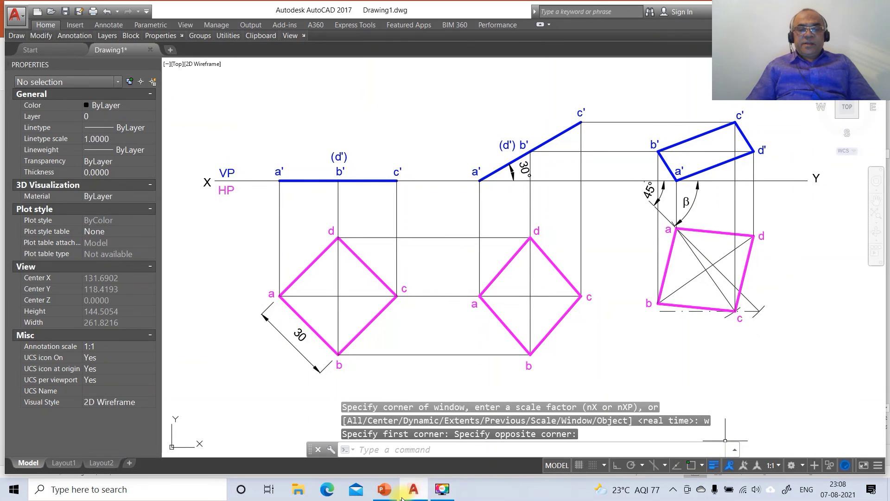
pyautogui.click(386, 490)
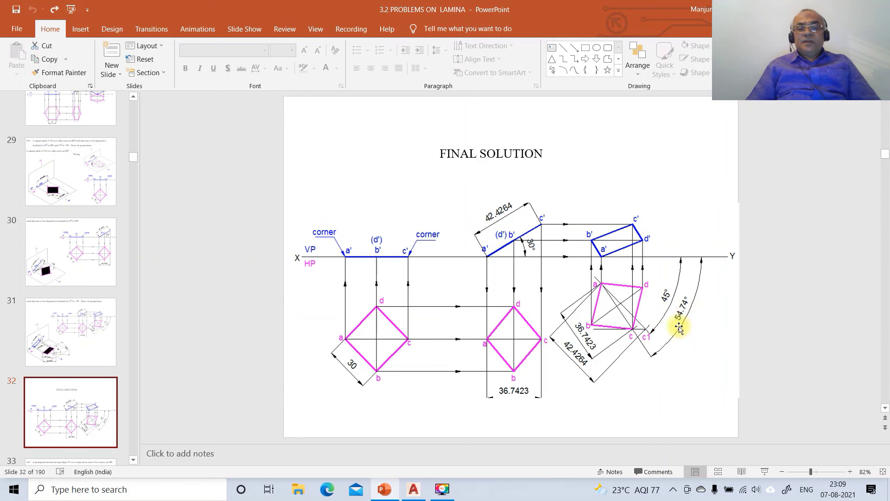
pyautogui.click(413, 490)
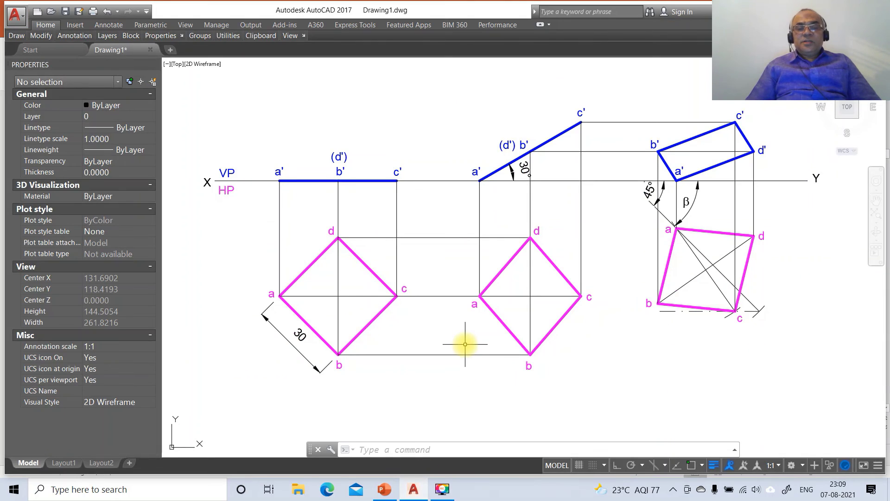